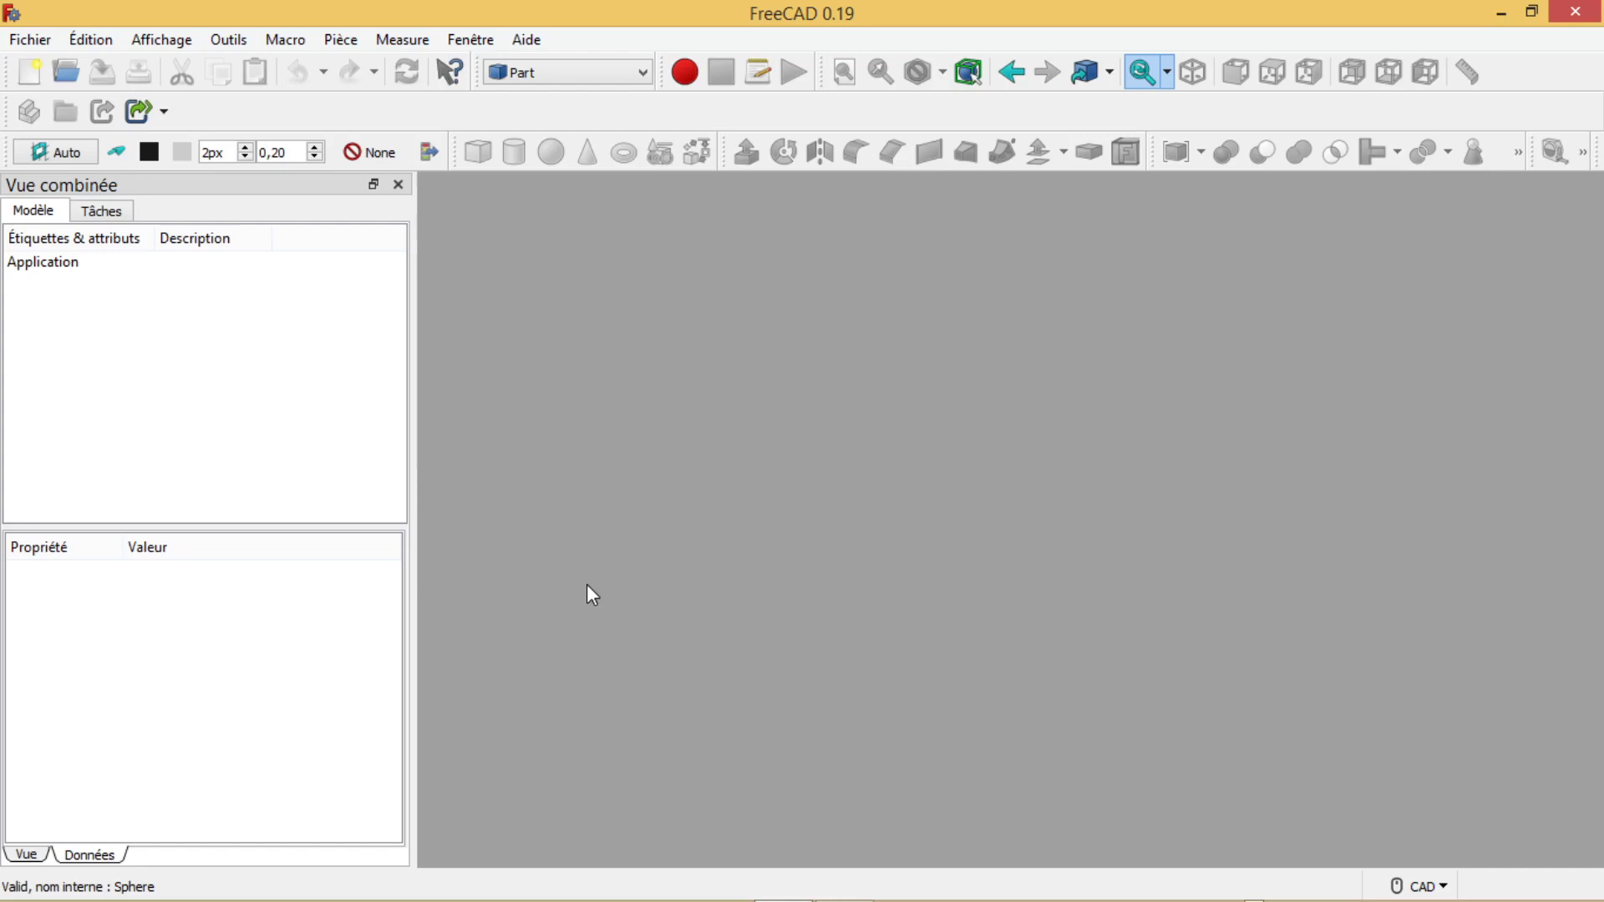
Step: Create a new document and add a sphere in the Part workbench
left_click(29, 39)
left_click(49, 71)
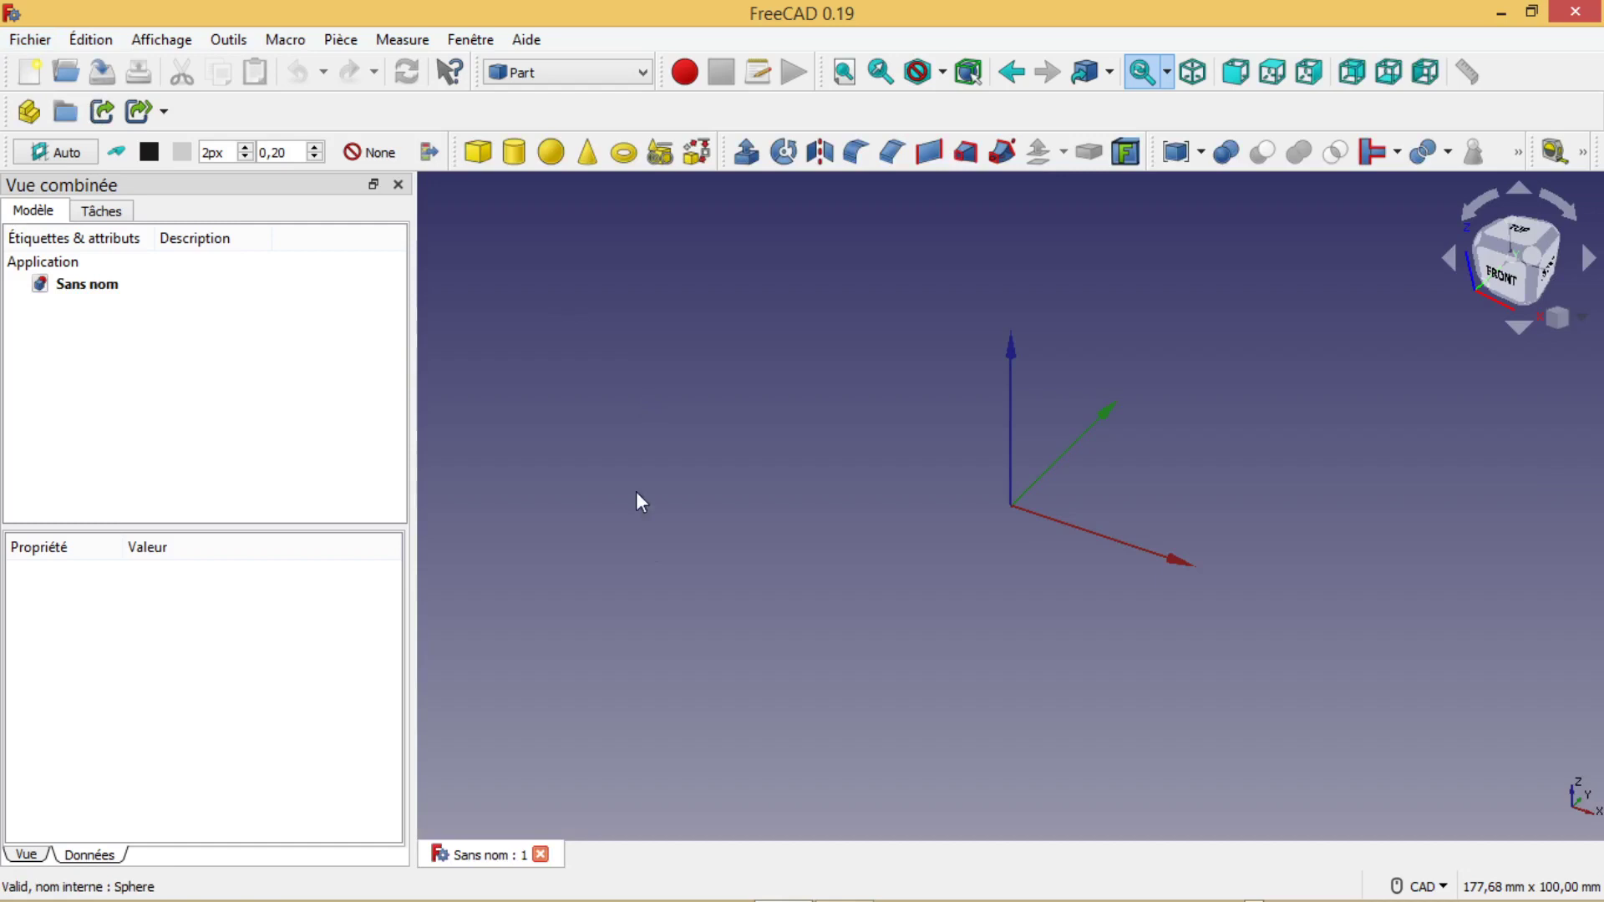
left_click(545, 73)
left_click(527, 280)
left_click(550, 152)
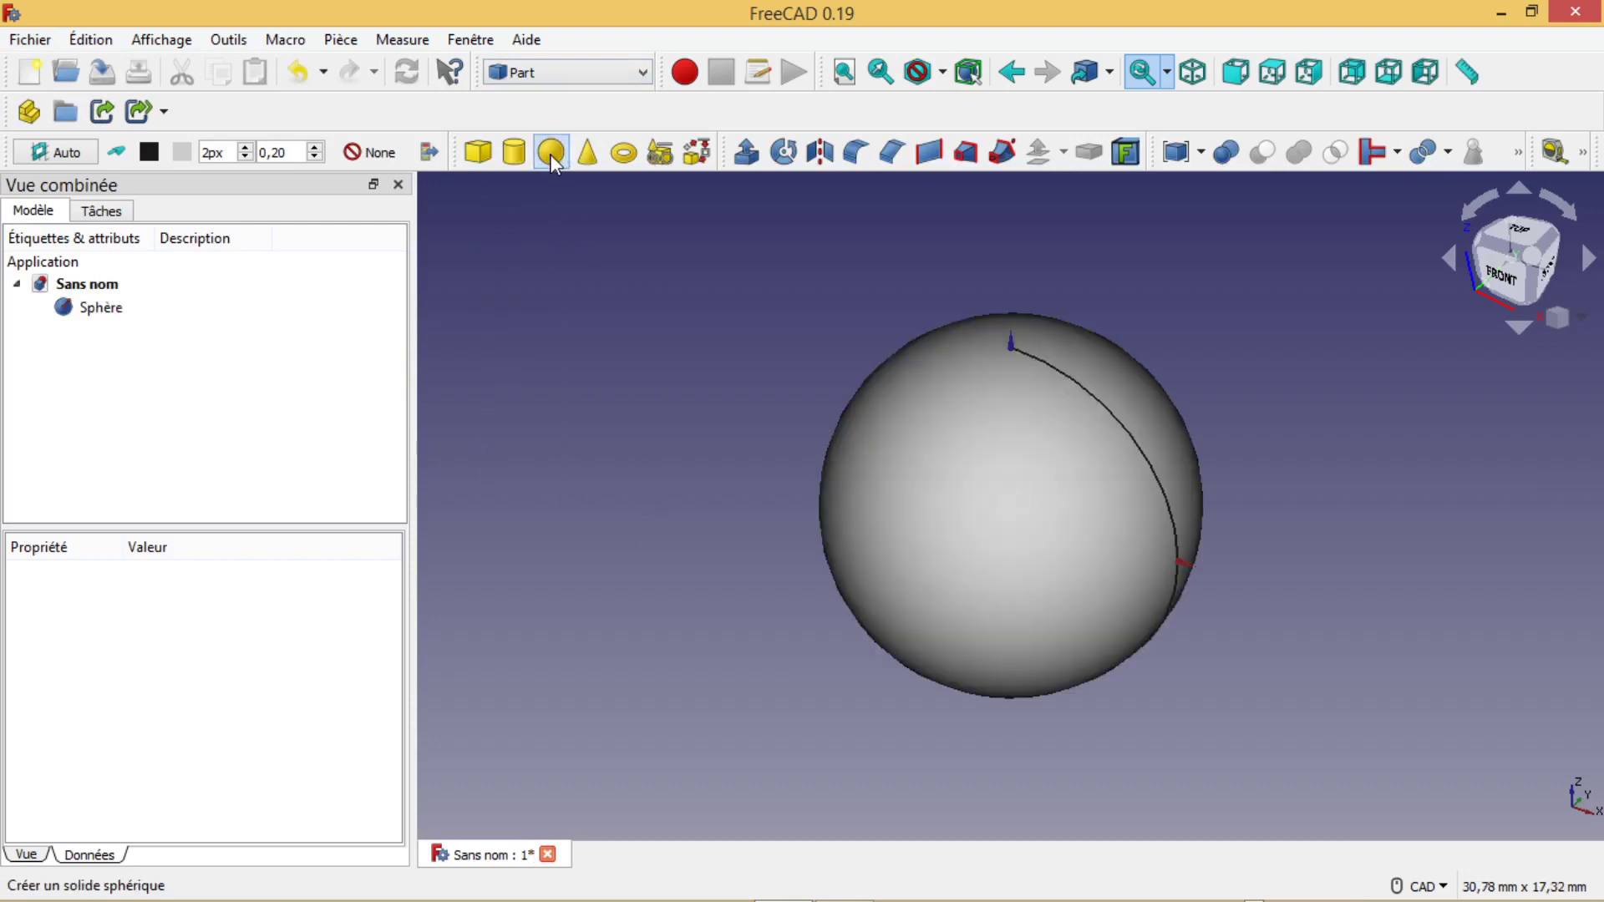
Step: Set the sphere's radius to 36 mm and show the whole model from the front
left_click(99, 314)
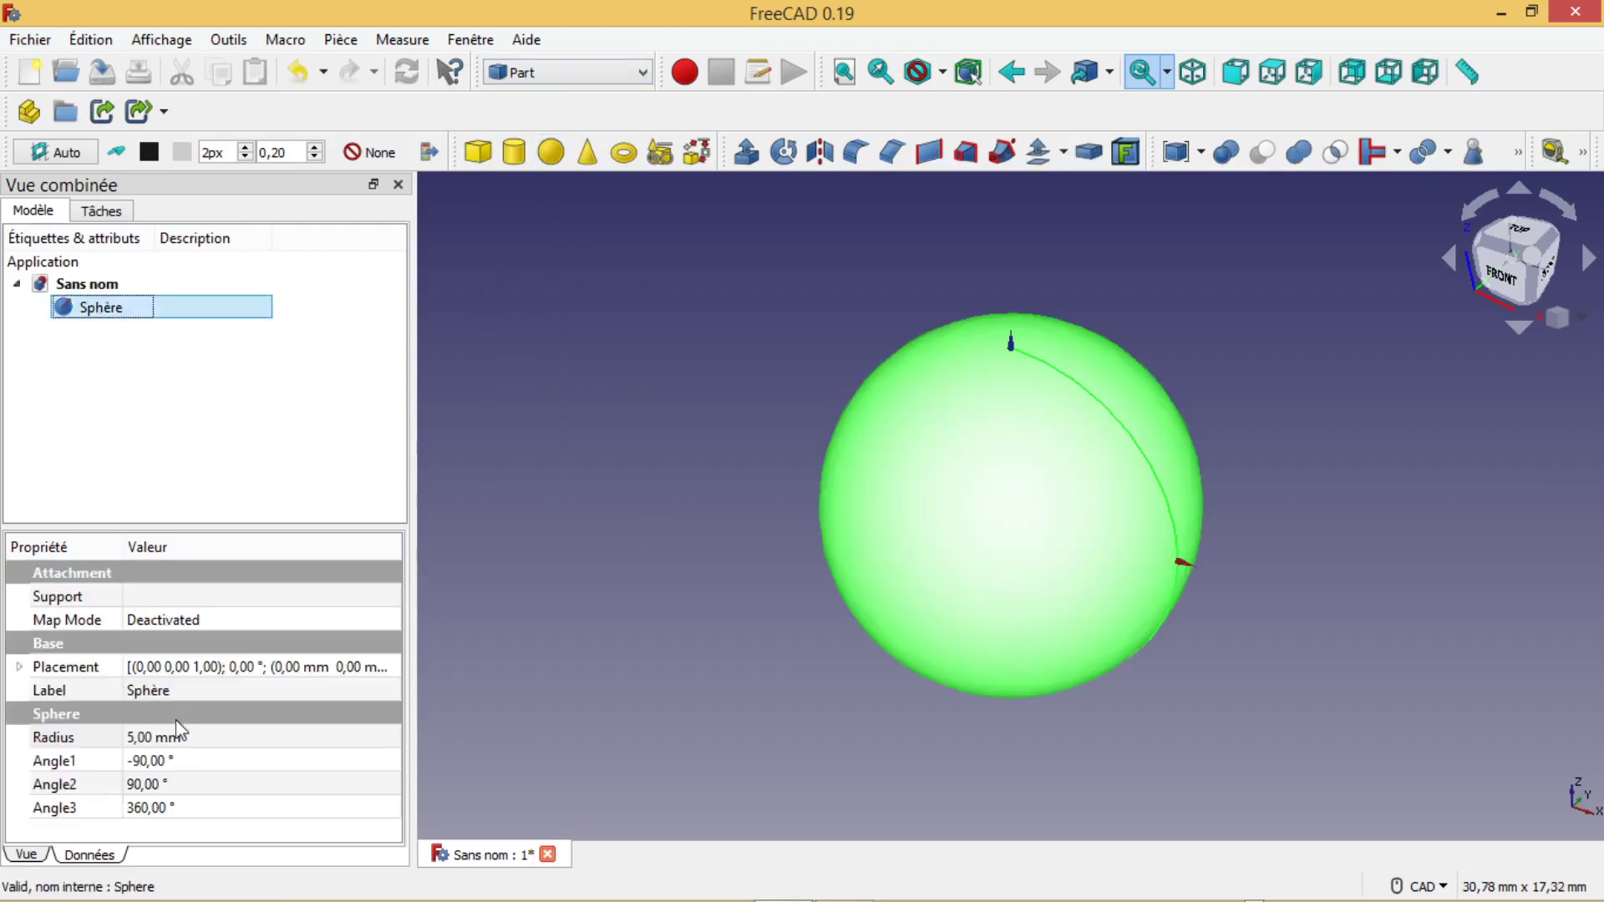
left_click(137, 740)
left_click_drag(133, 740, 126, 740)
type("36")
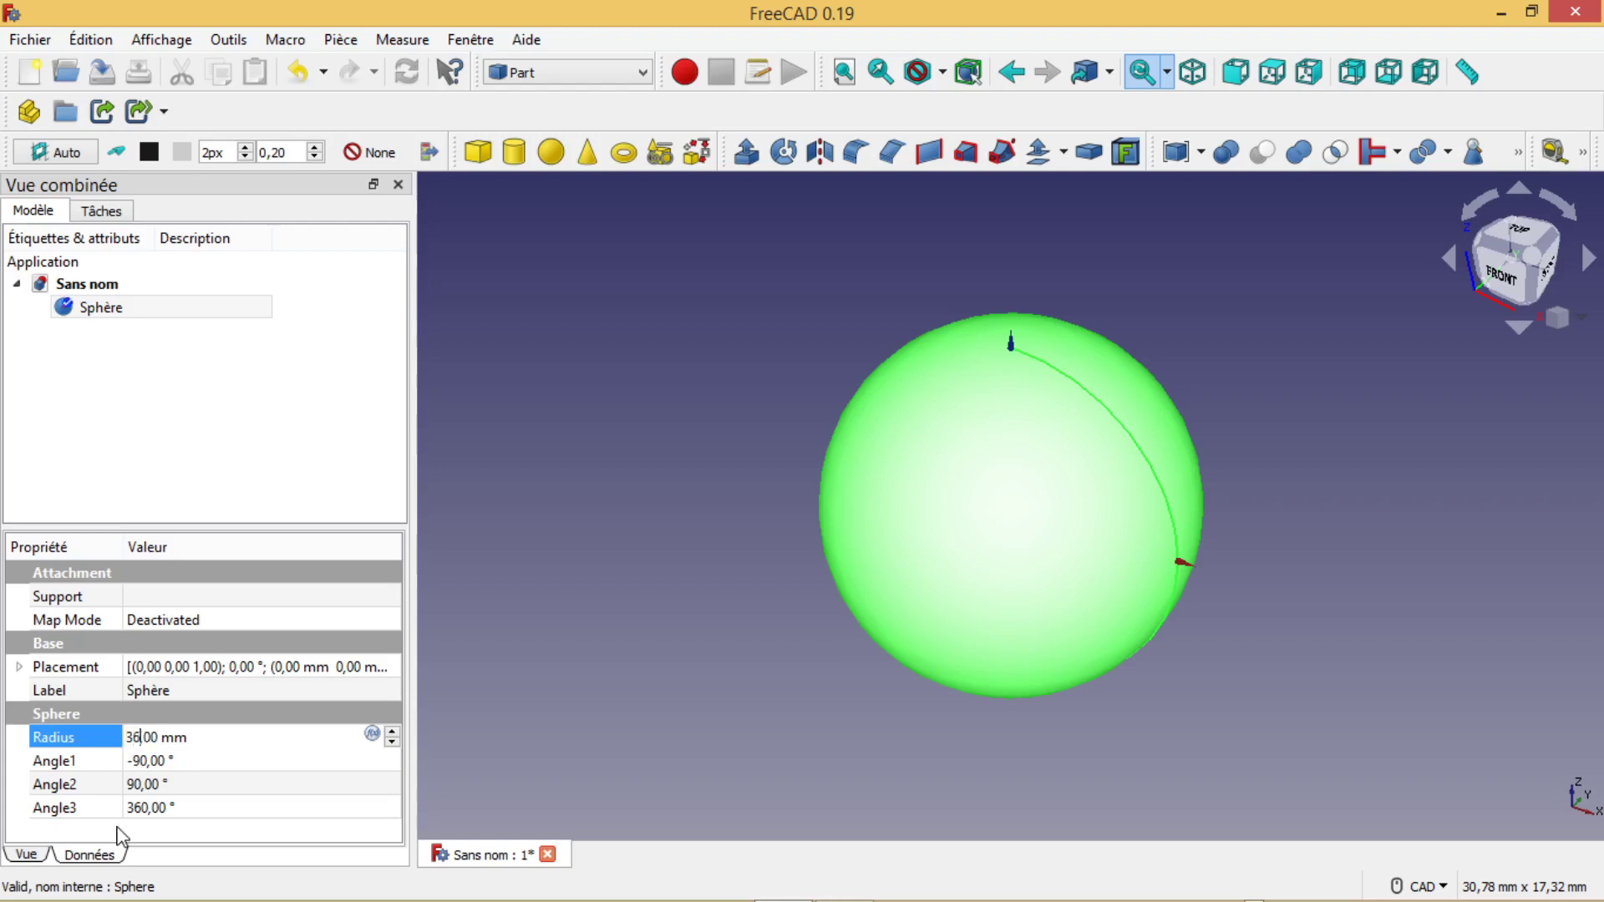
key("Return")
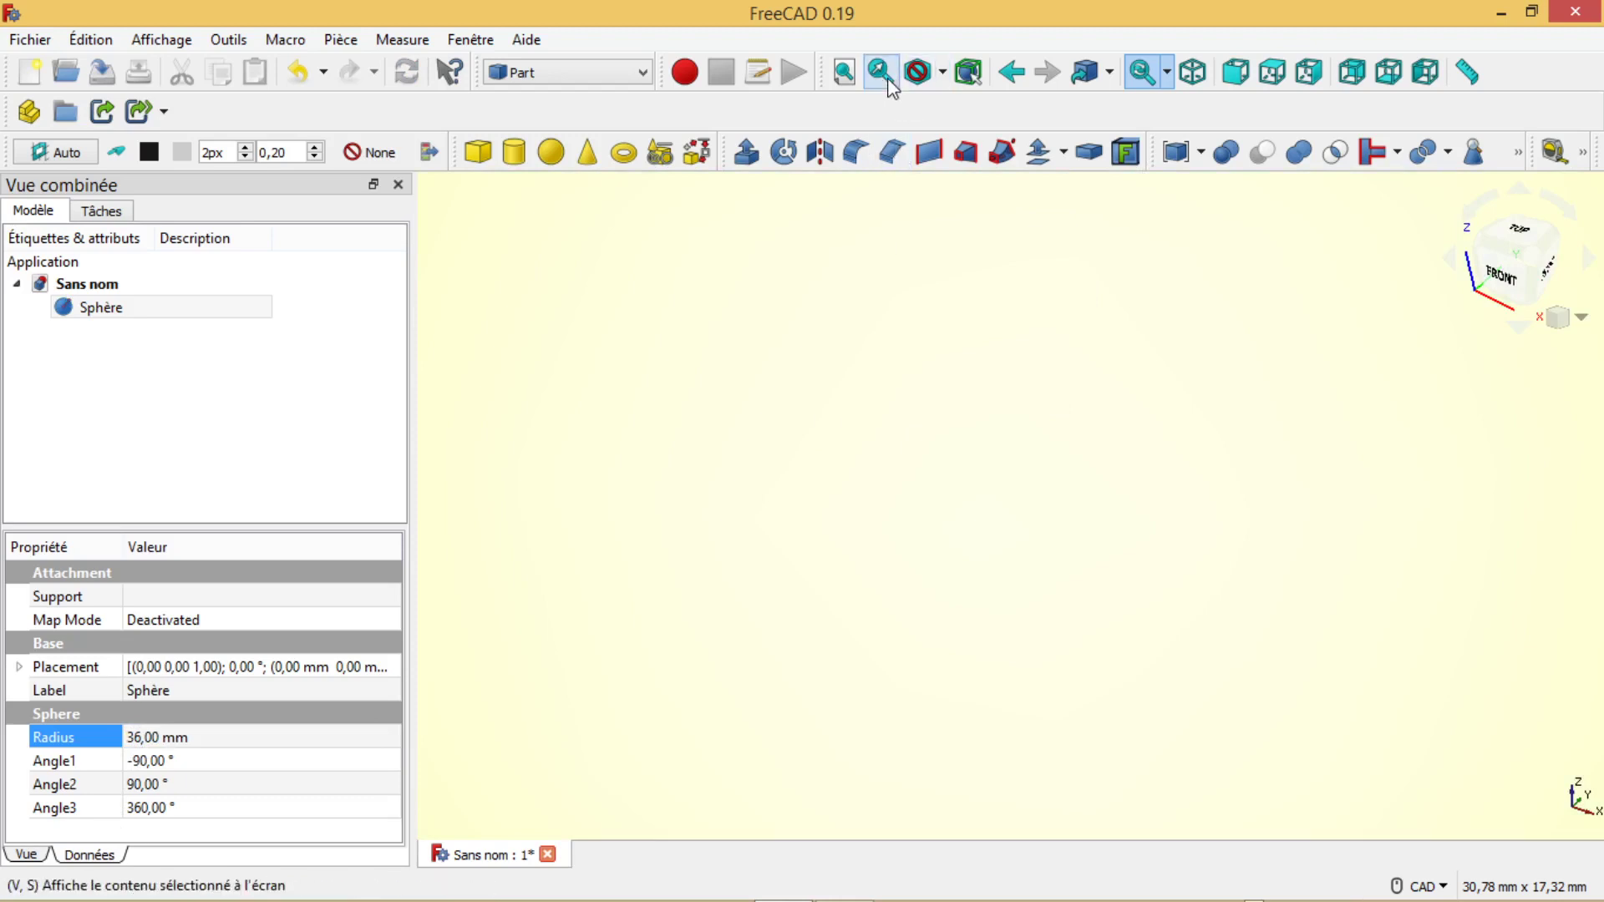
left_click(844, 72)
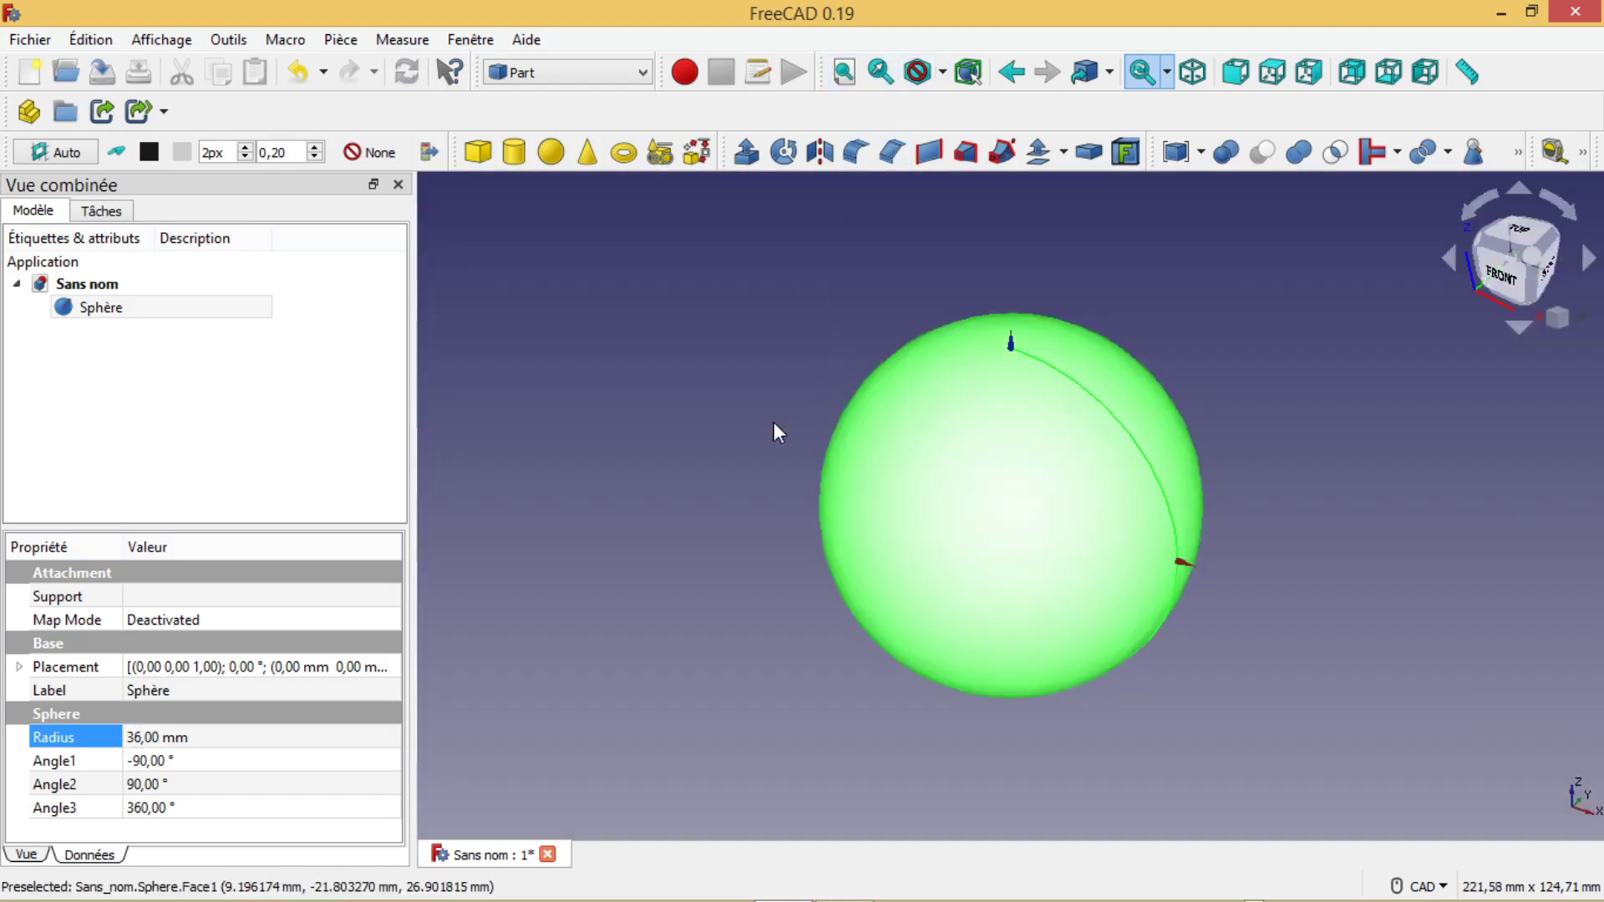
left_click(1508, 288)
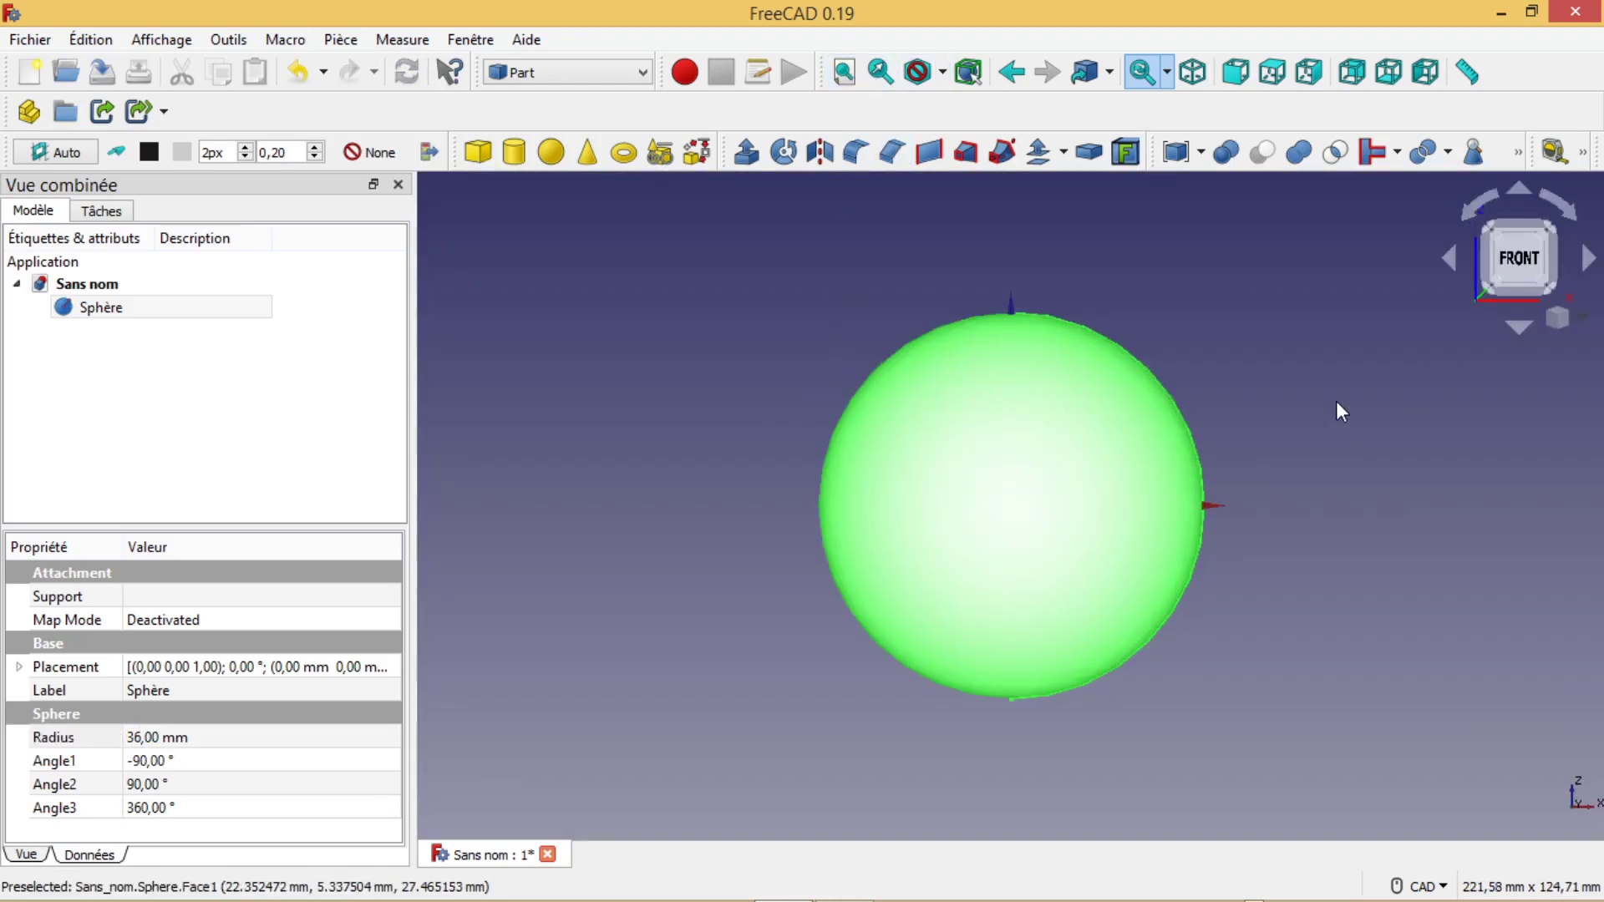
left_click(627, 357)
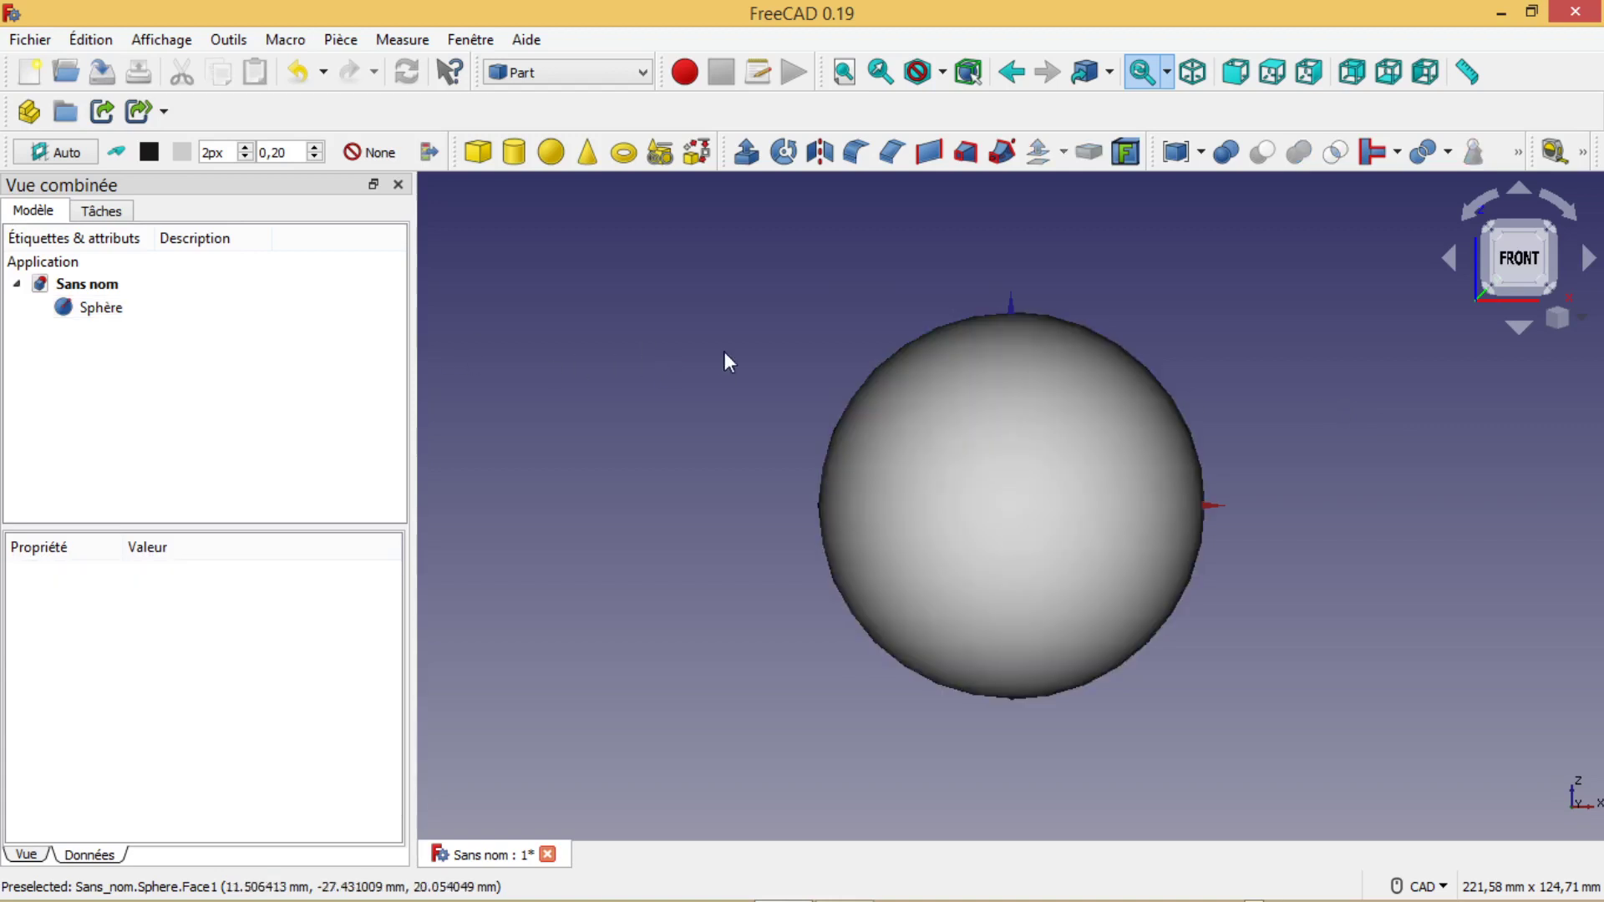
Step: Set the sphere's display transparency to 60
left_click(112, 310)
right_click(116, 315)
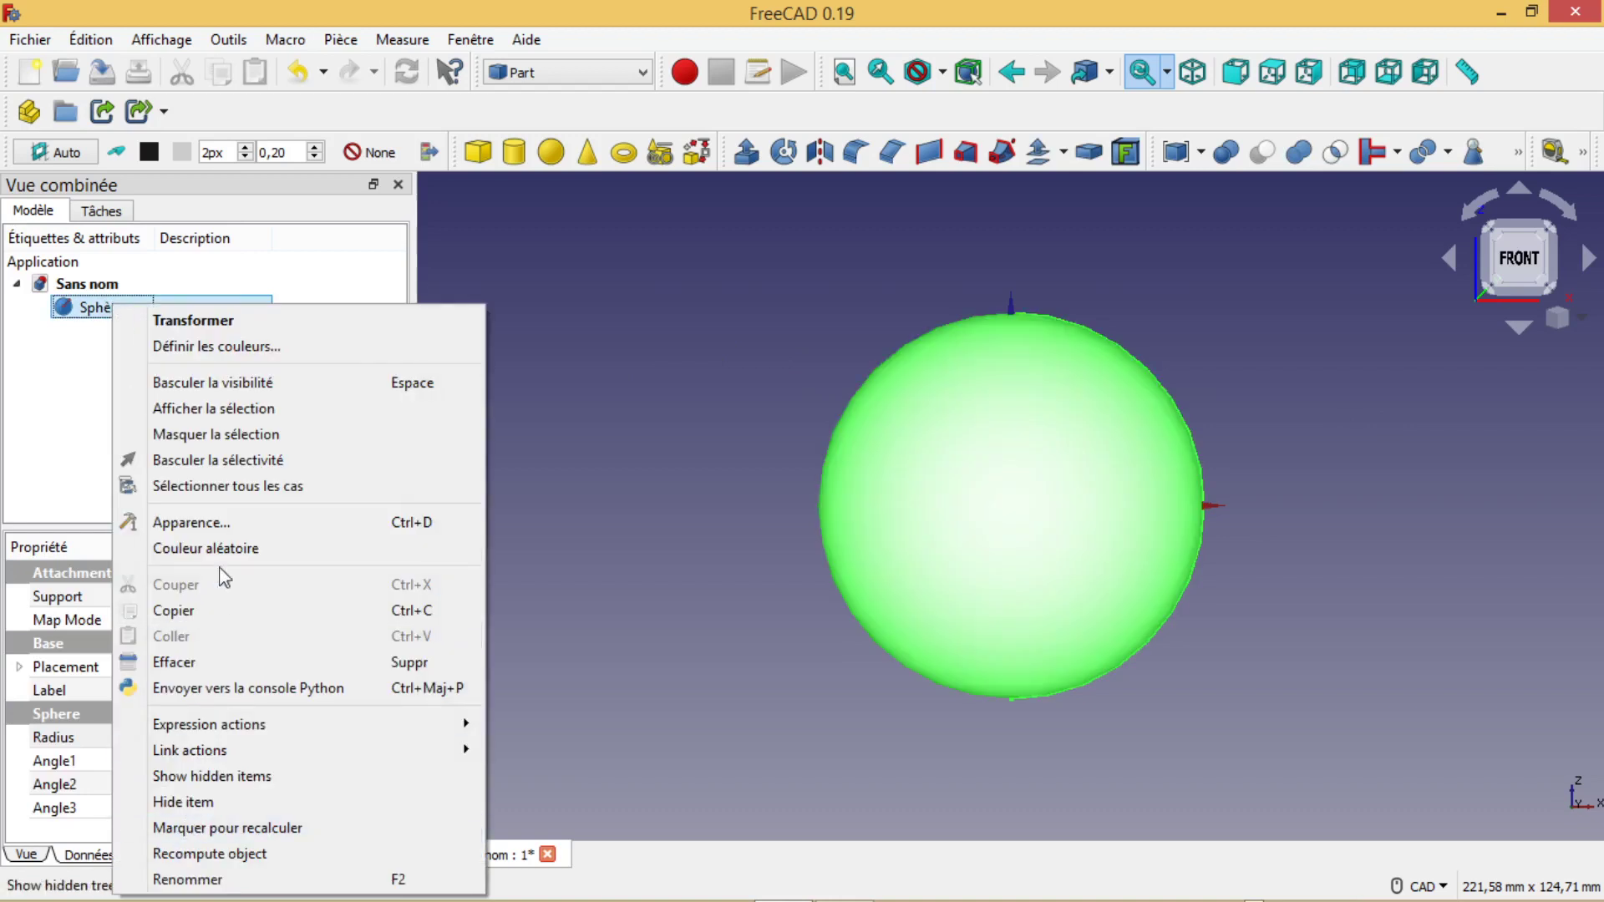
left_click(213, 523)
left_click_drag(49, 663, 202, 673)
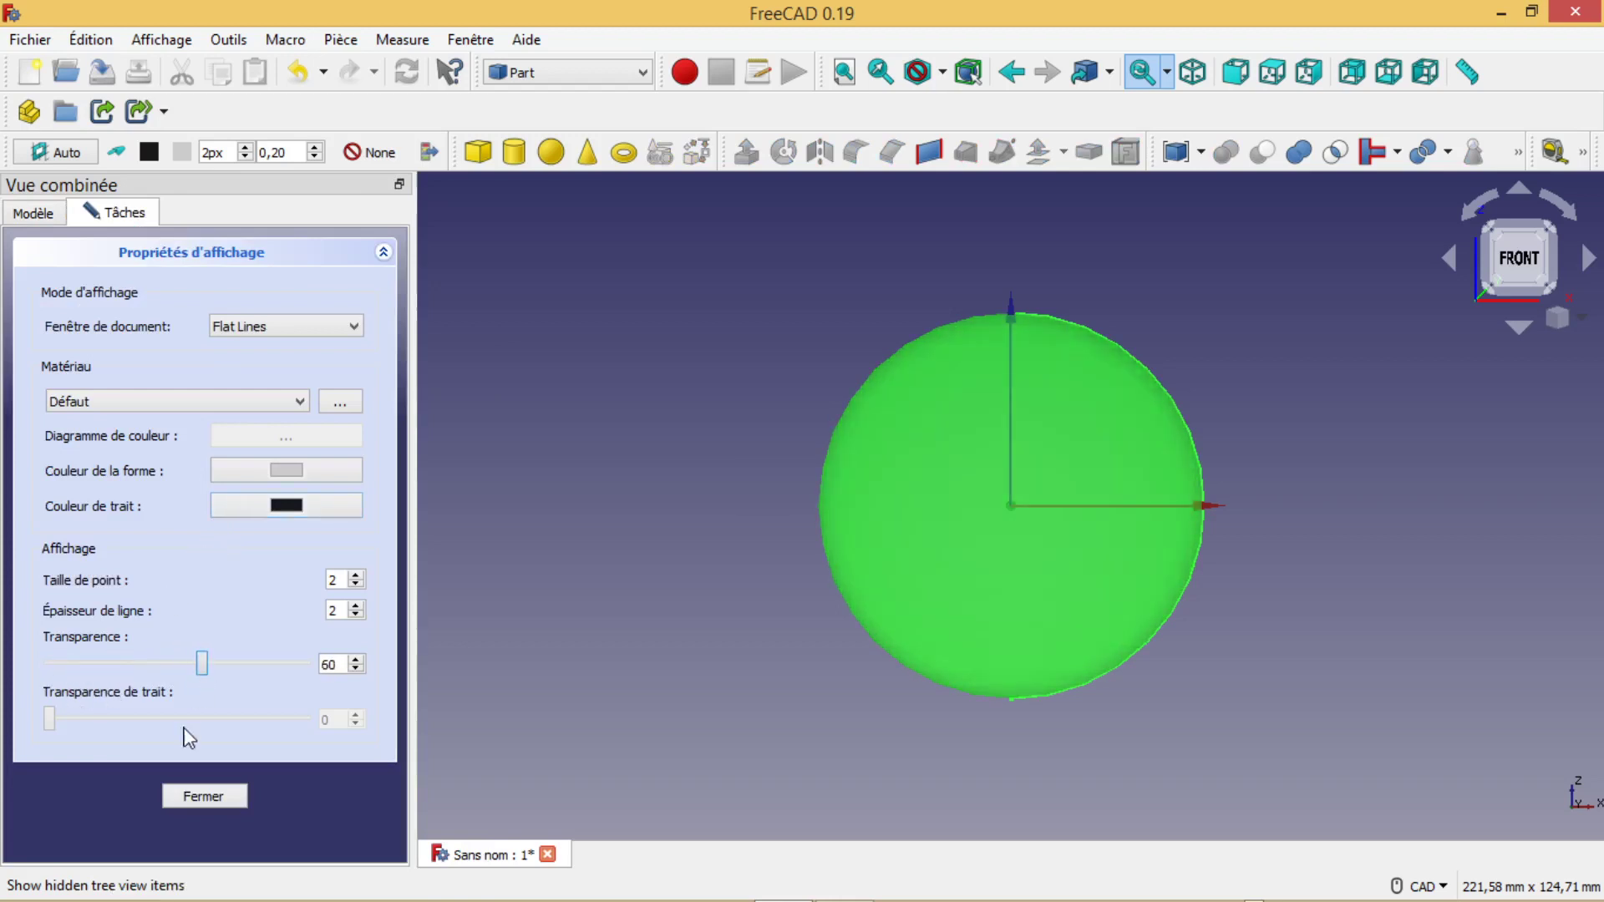
left_click(205, 796)
left_click(571, 585)
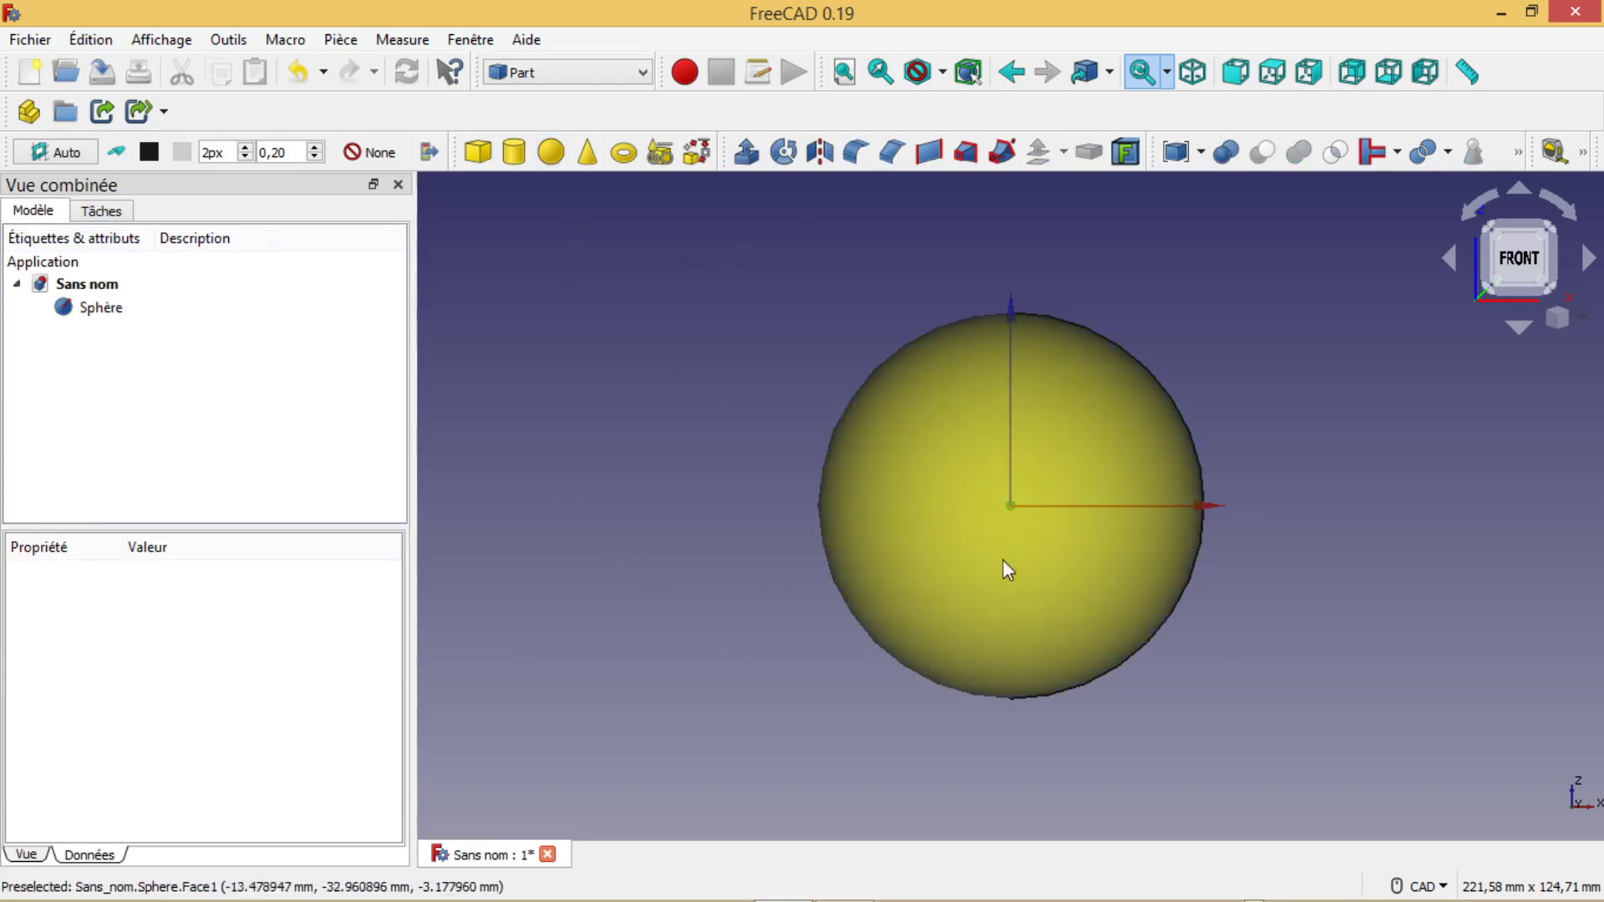
Step: Add a second sphere at the origin with a radius of 29.6 mm and recompute the model
left_click(551, 150)
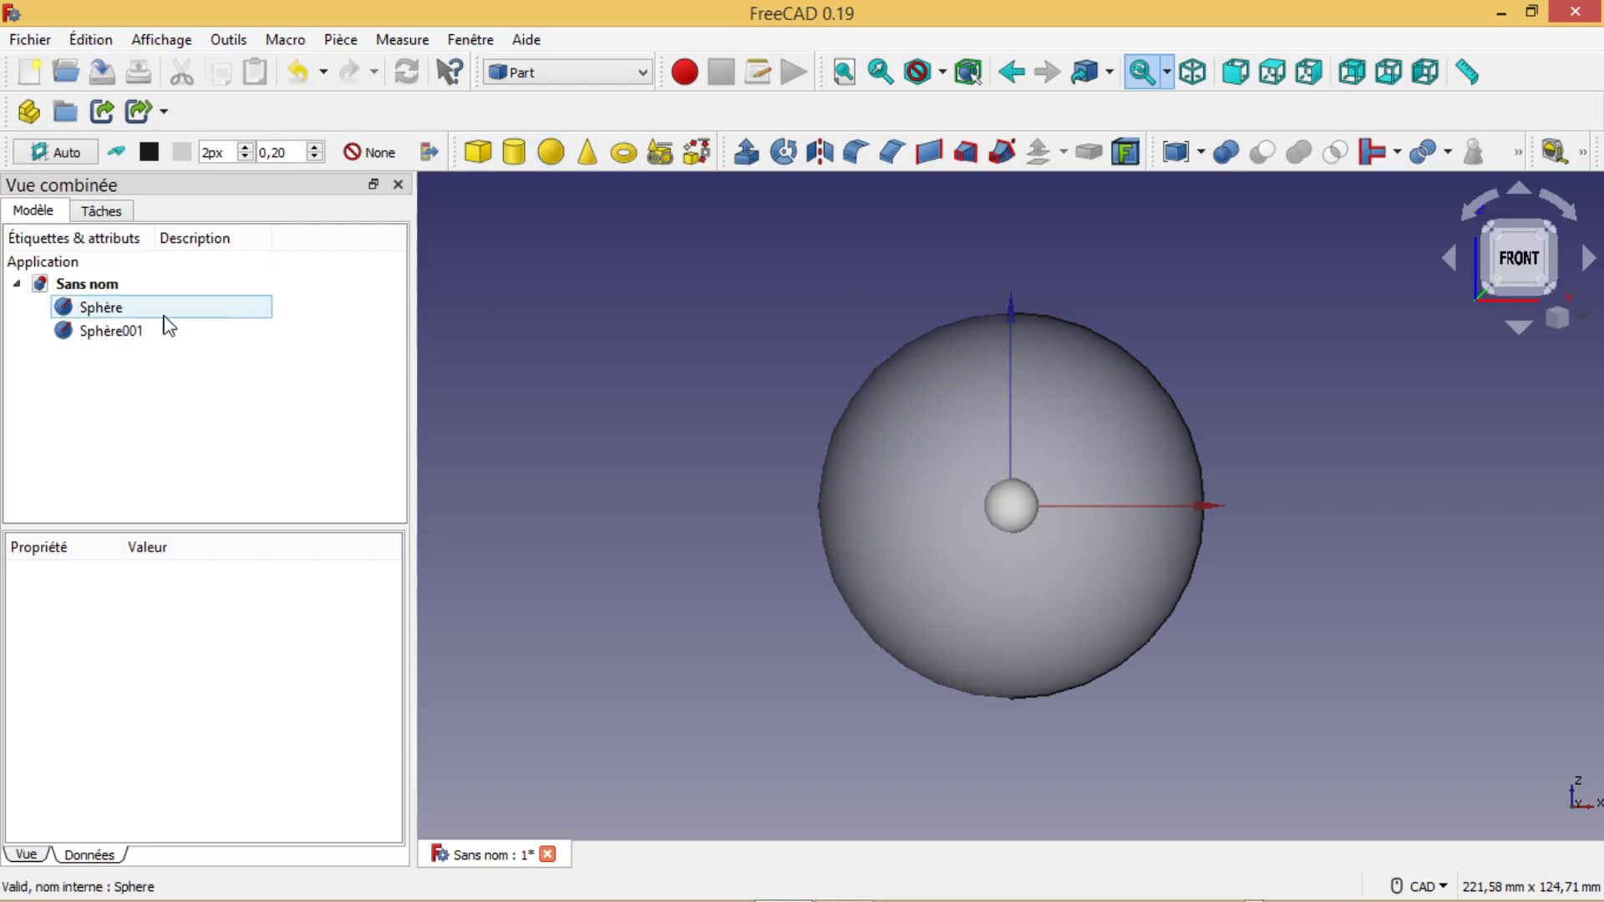
left_click(113, 332)
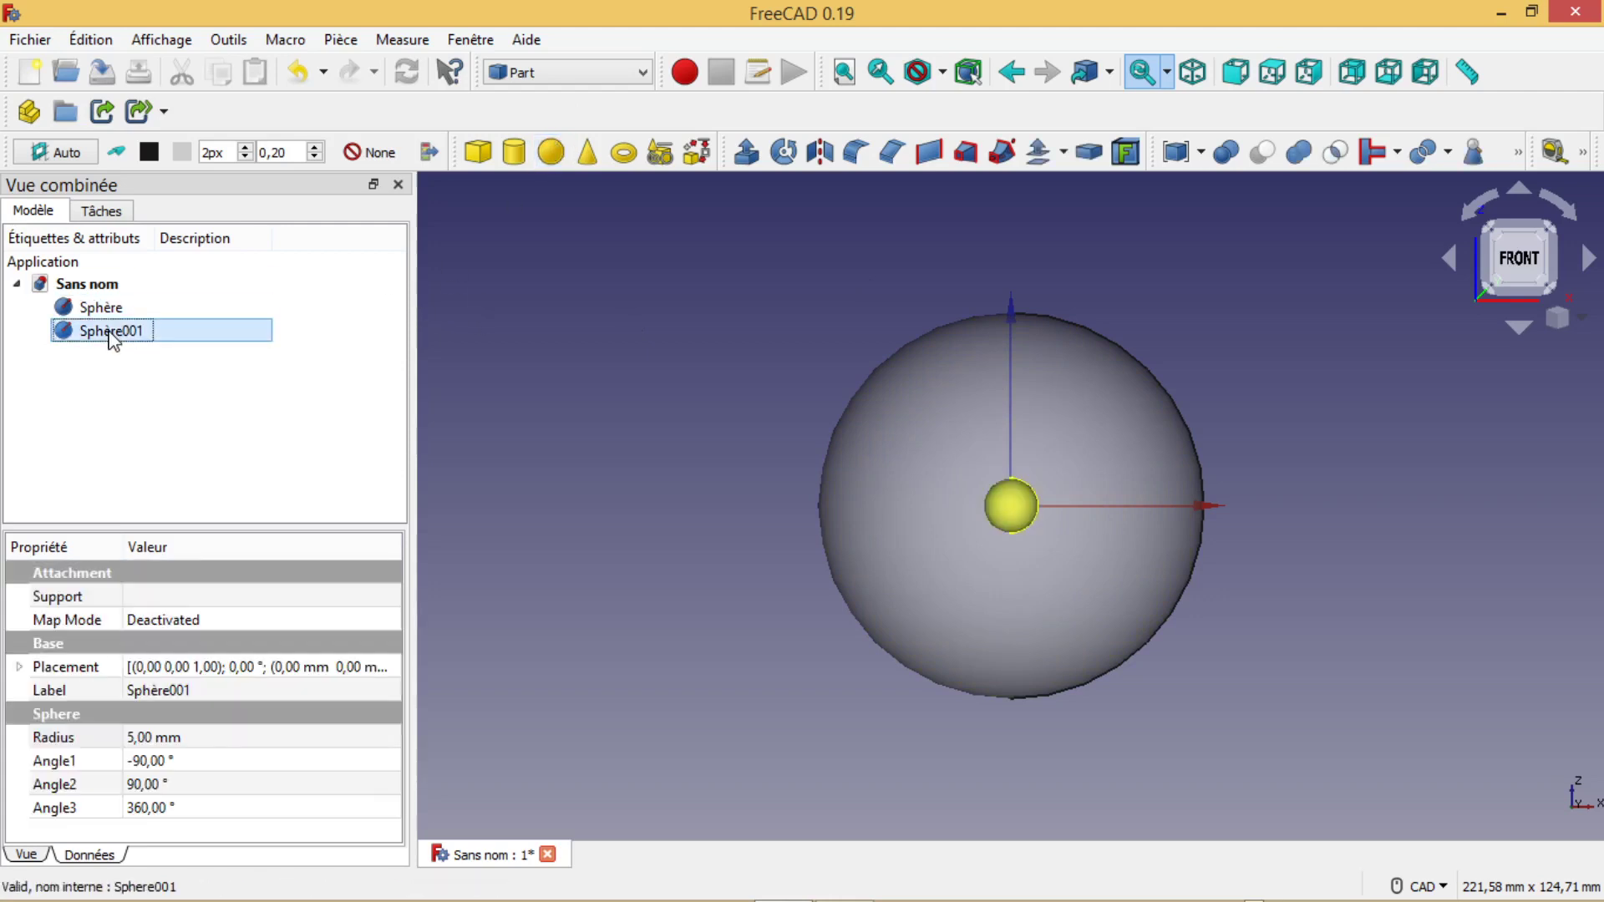
left_click(134, 739)
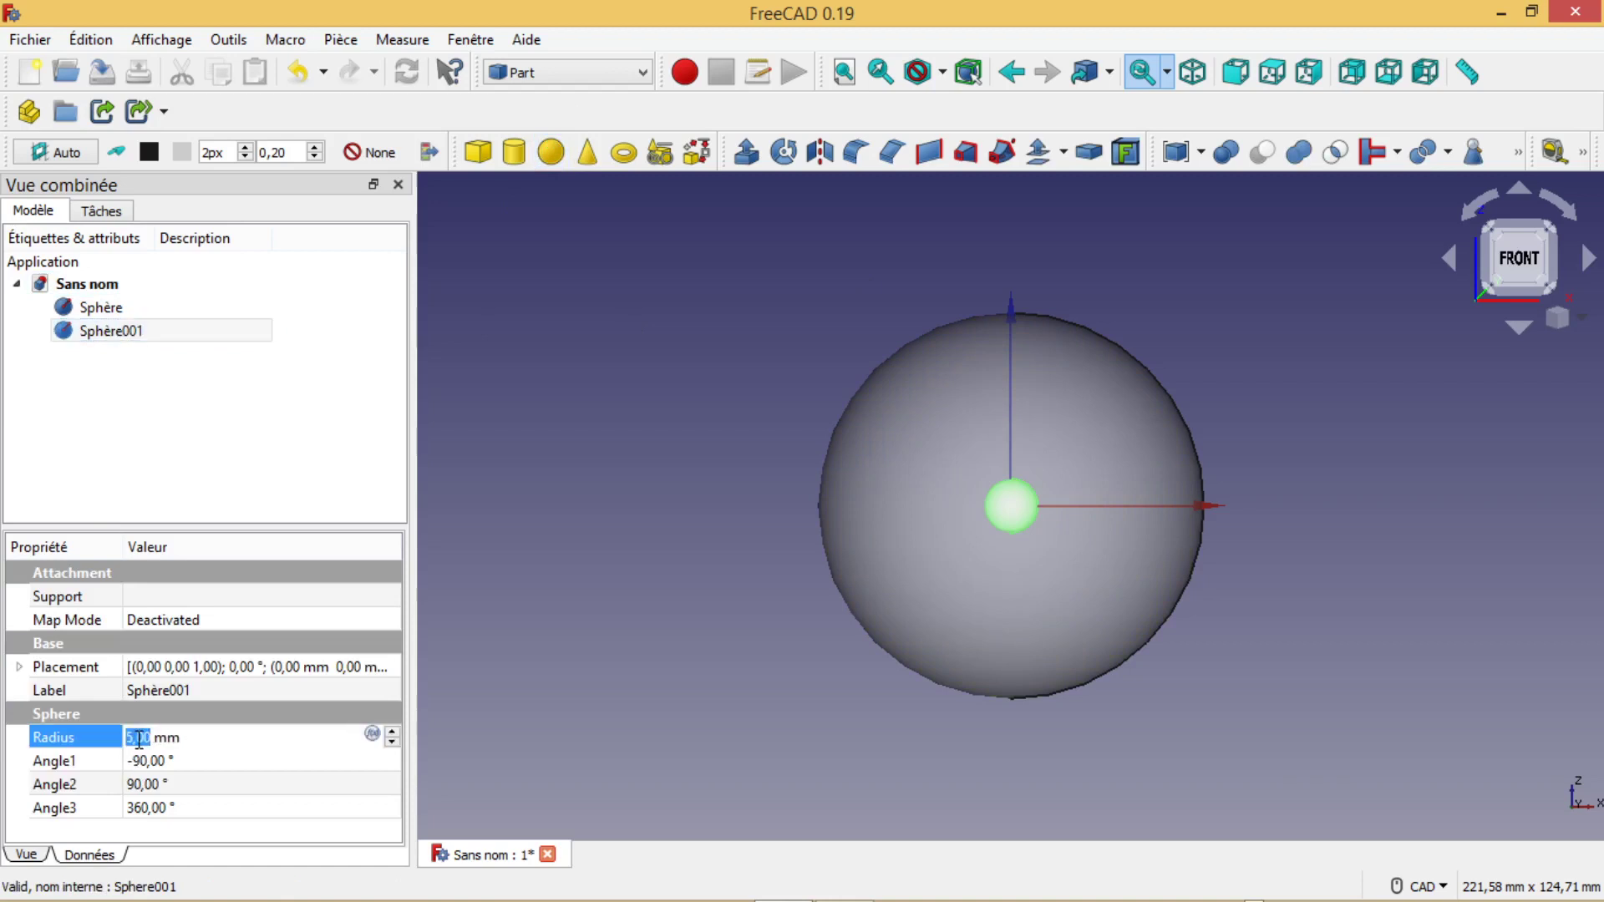
left_click_drag(135, 735, 126, 736)
type("29,")
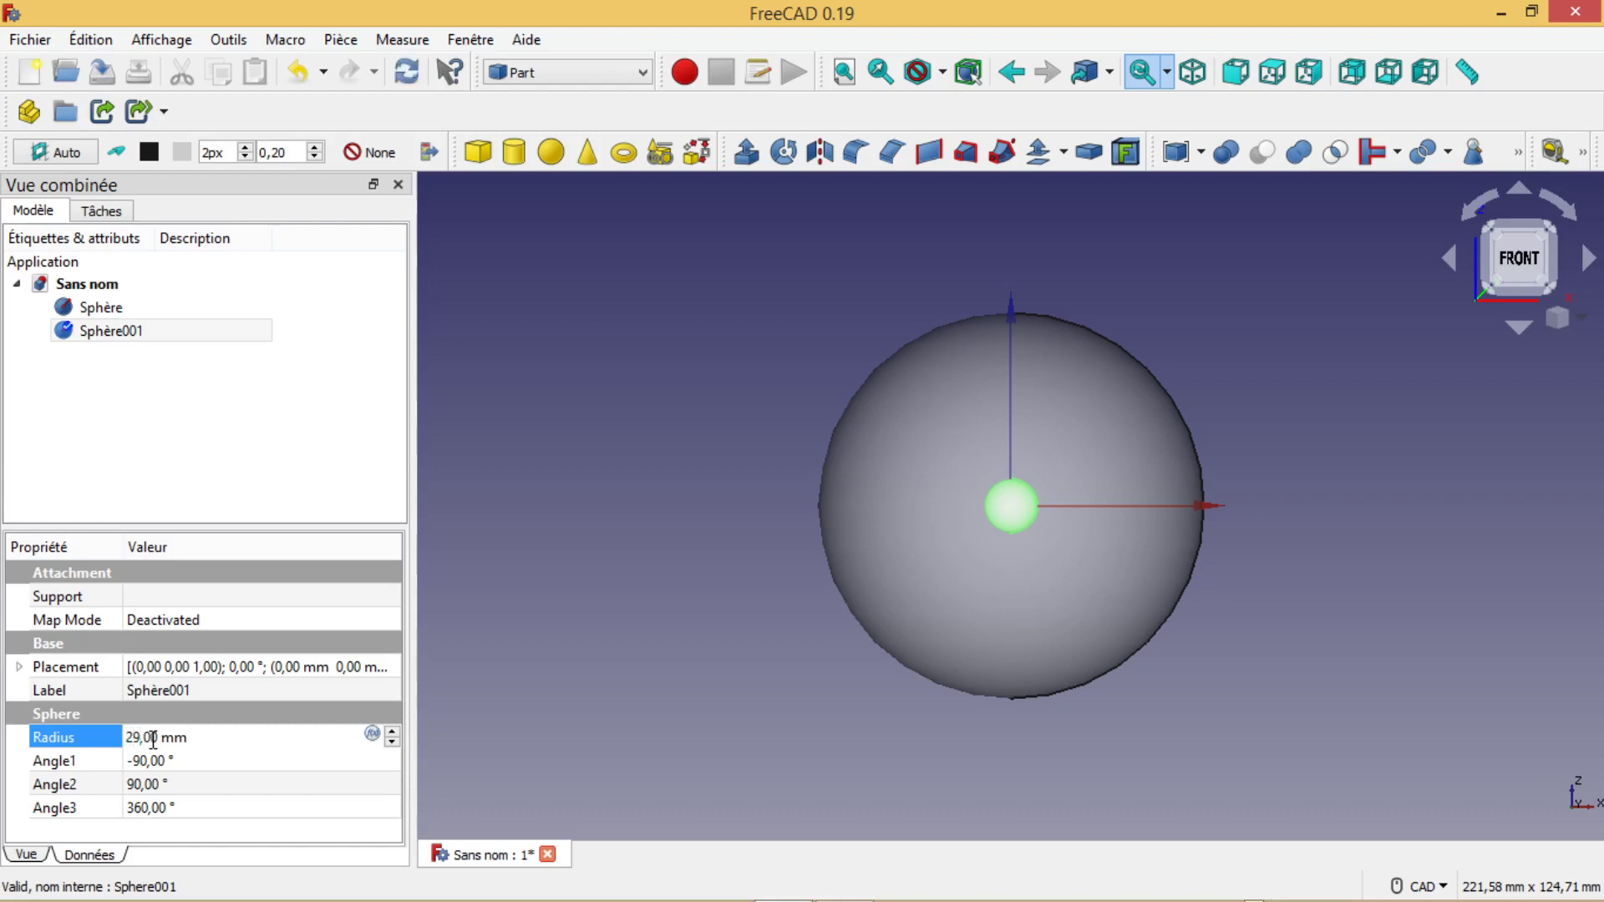
type("6")
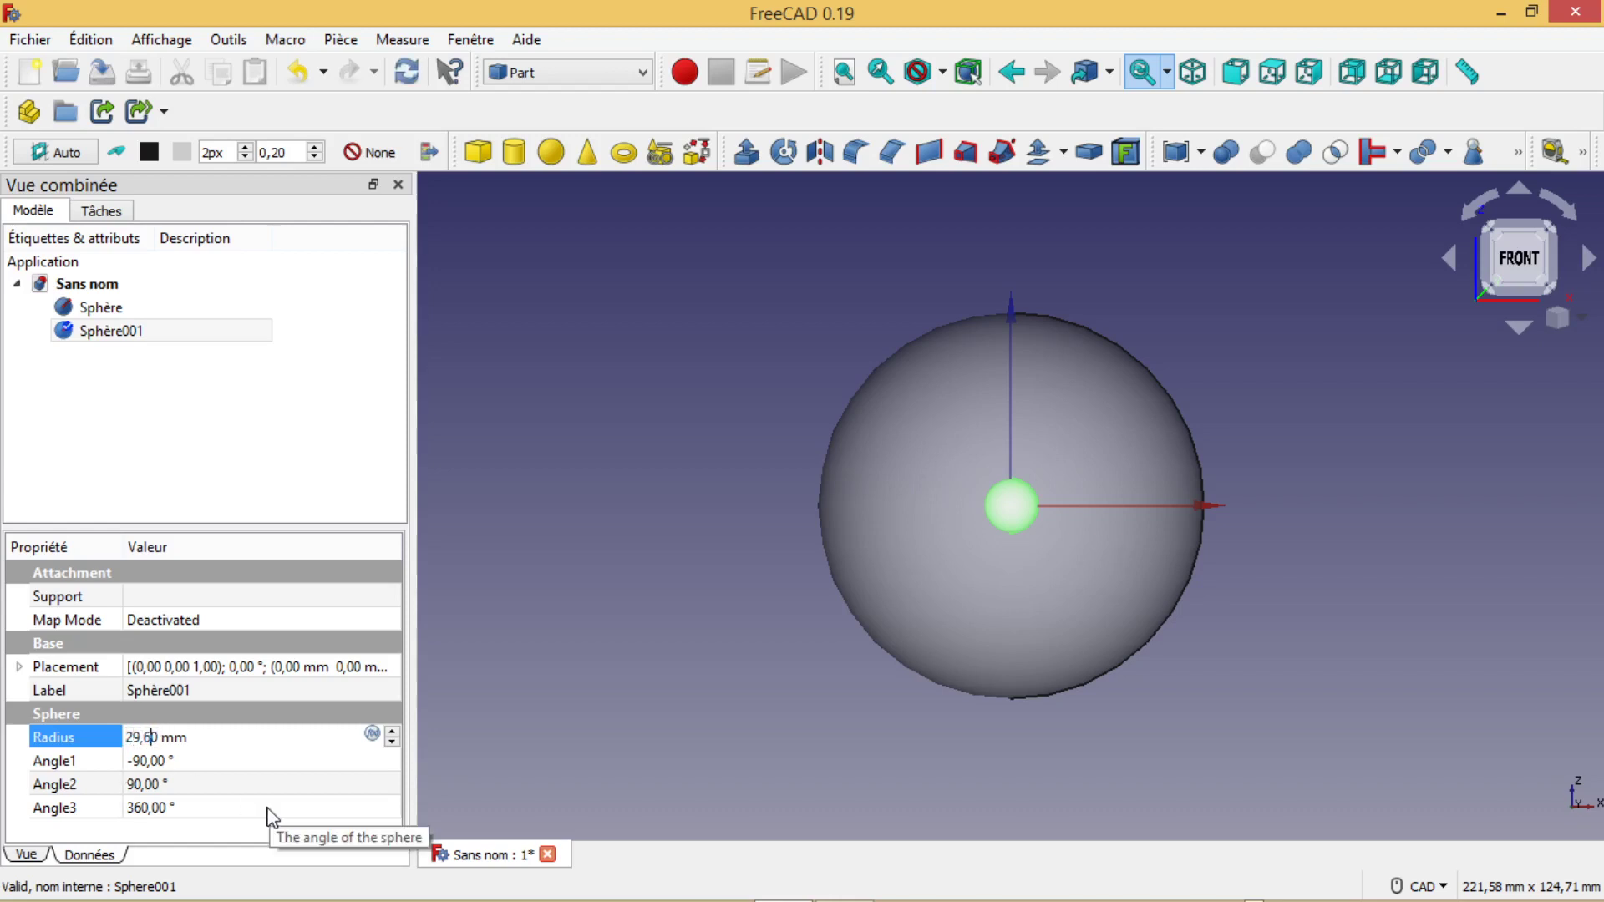
left_click(409, 72)
Step: Cut the smaller sphere out of the larger one with a Boolean Cut
left_click(113, 309)
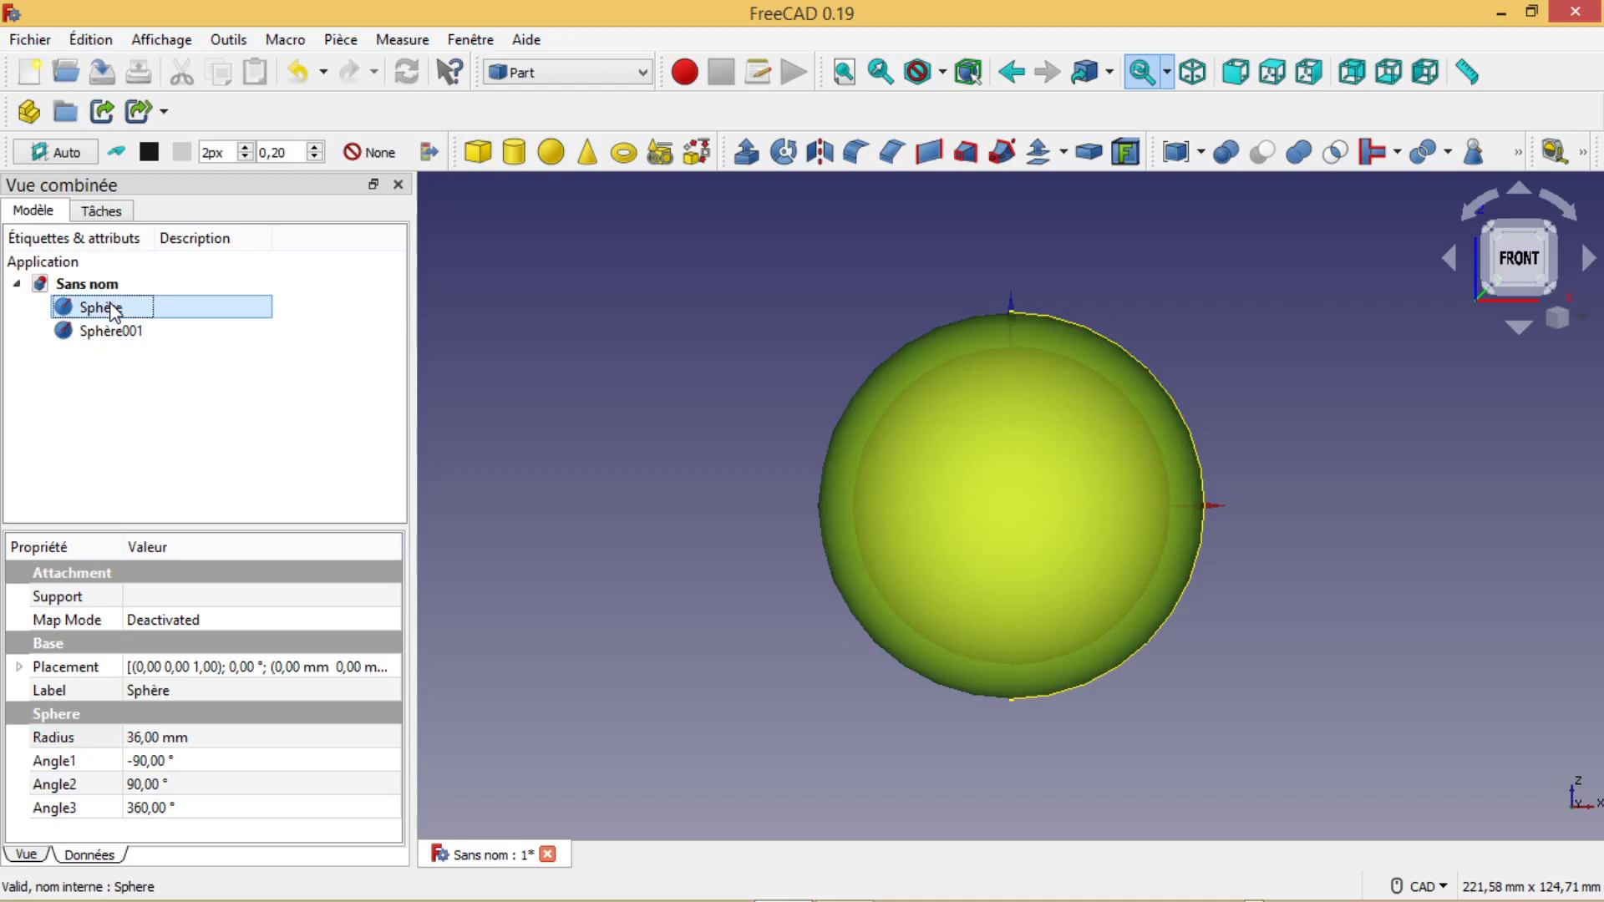
left_click(138, 331, "ctrl")
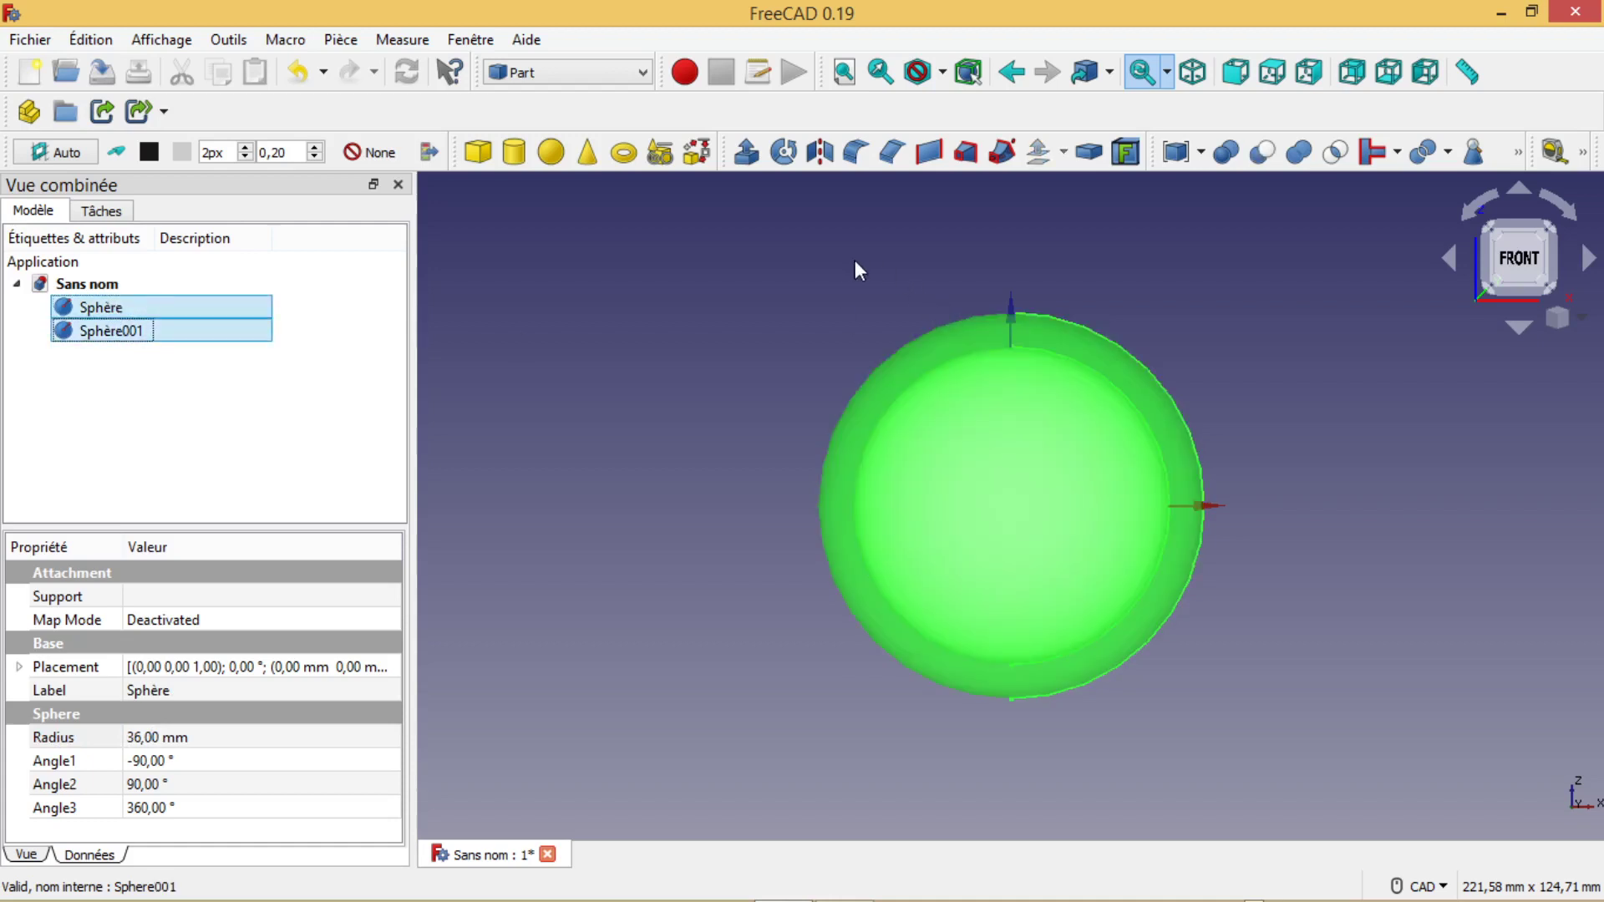
left_click(1263, 151)
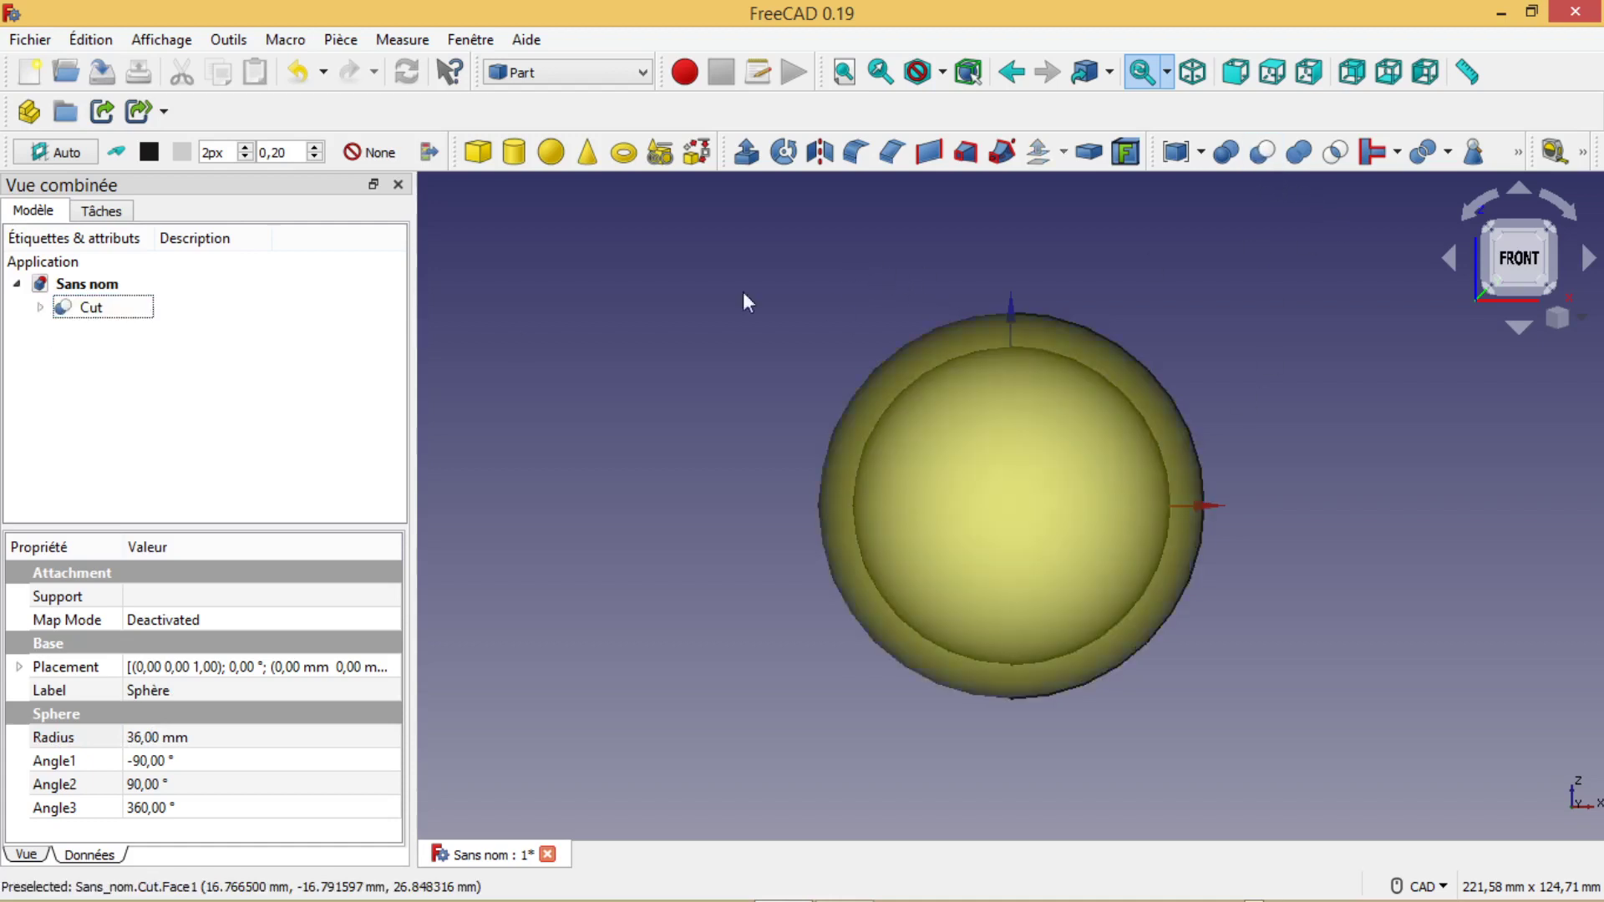
left_click(584, 383)
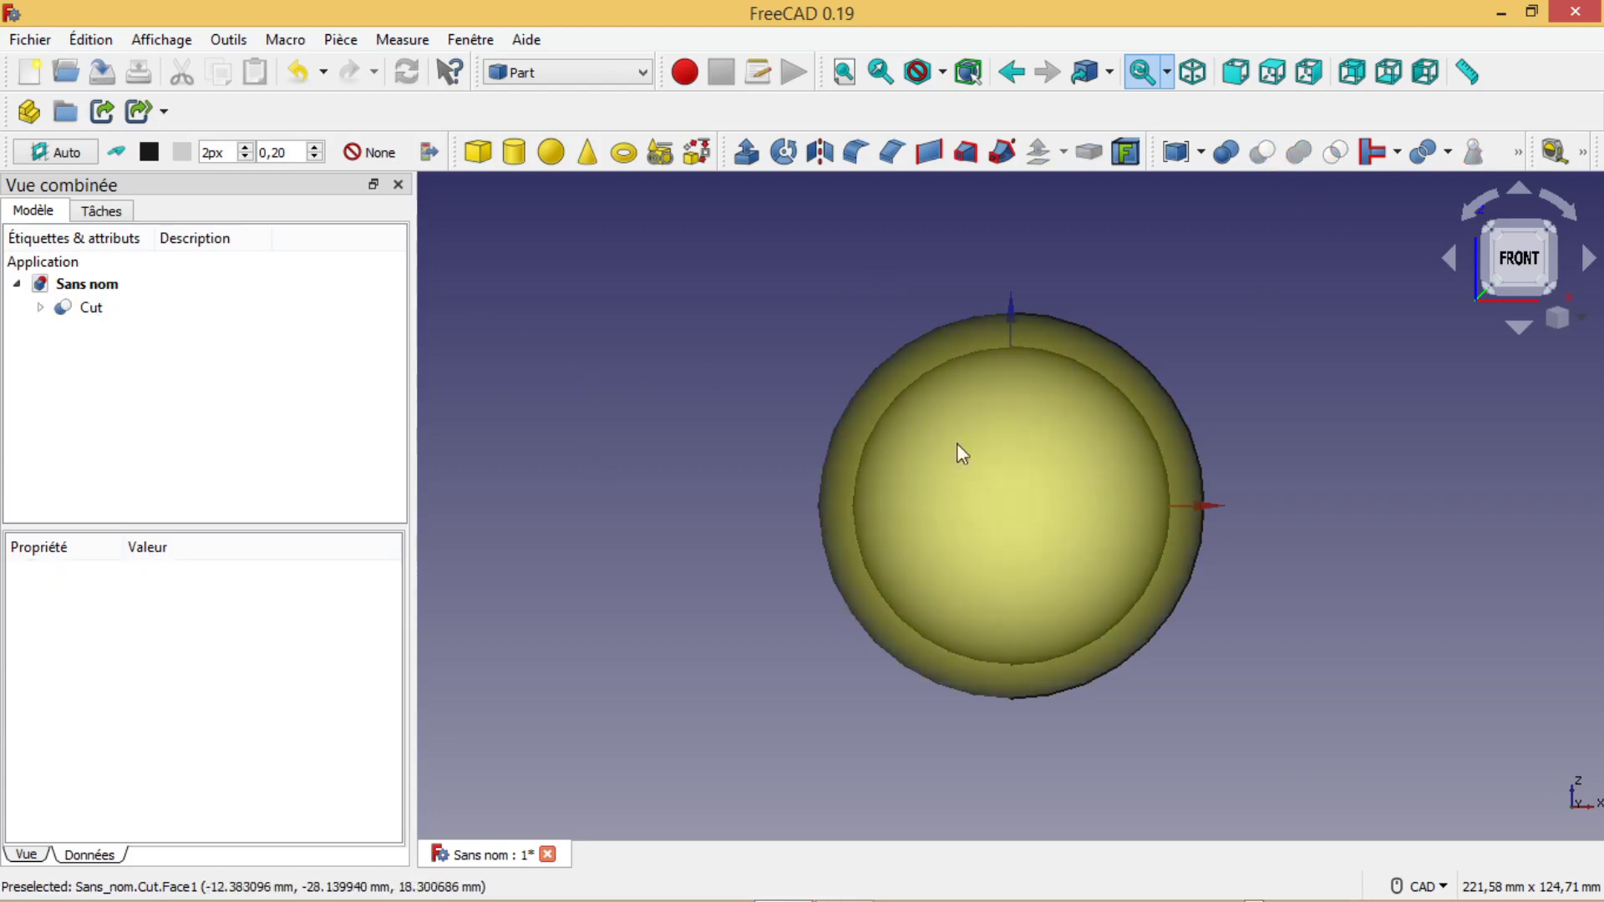
Step: Add a cone with Radius1 of 20 mm and Radius2 of 30 mm
left_click(588, 152)
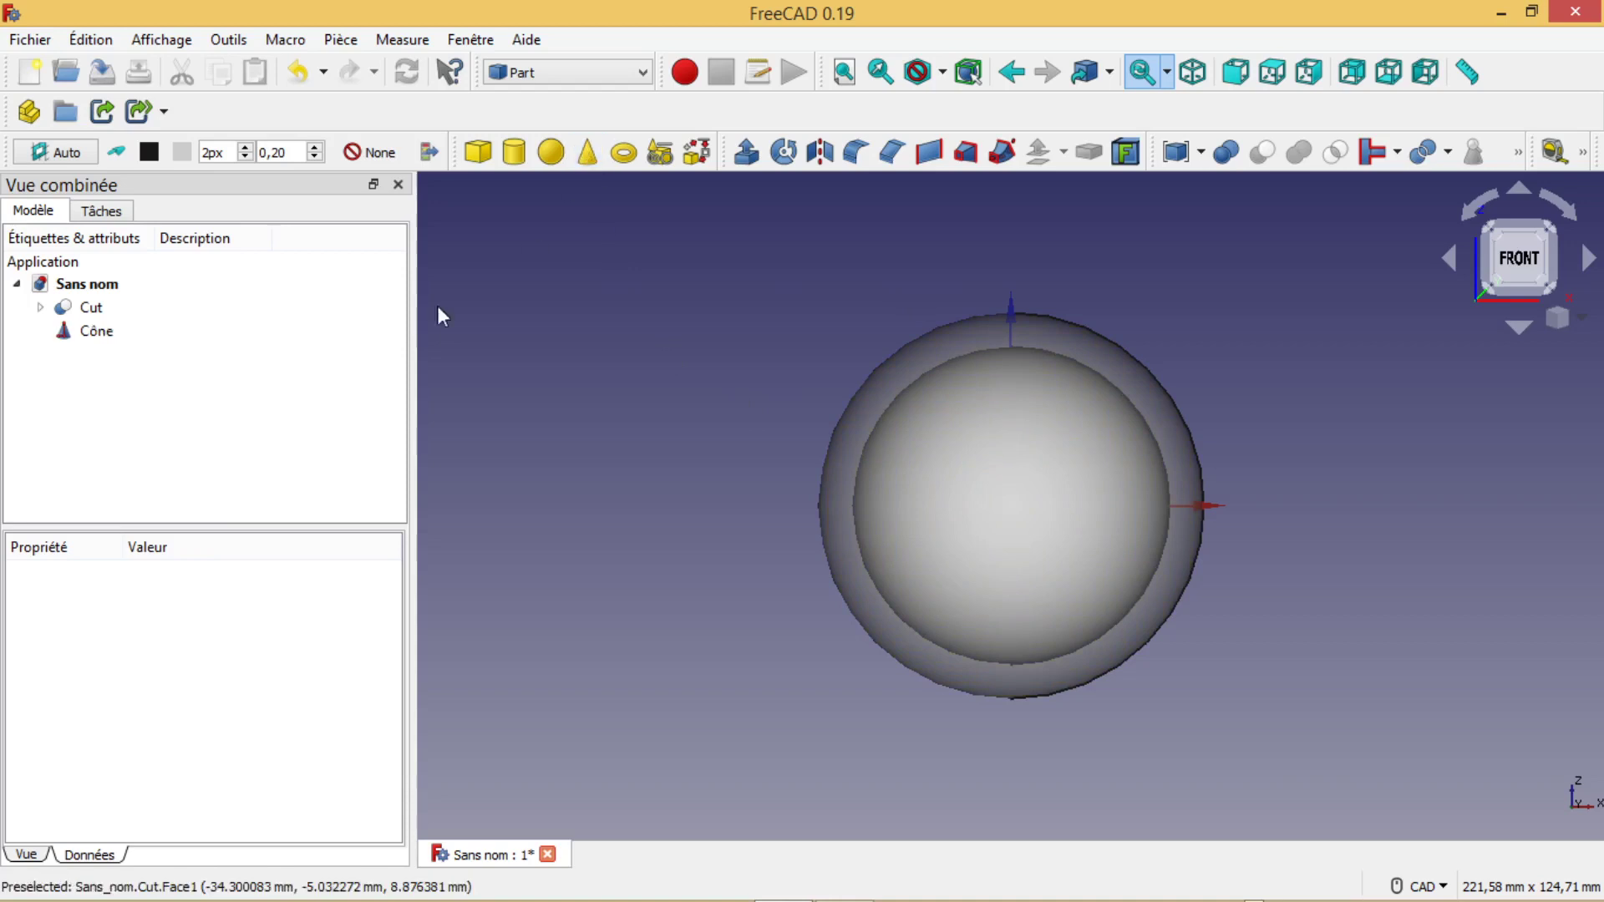
left_click(94, 334)
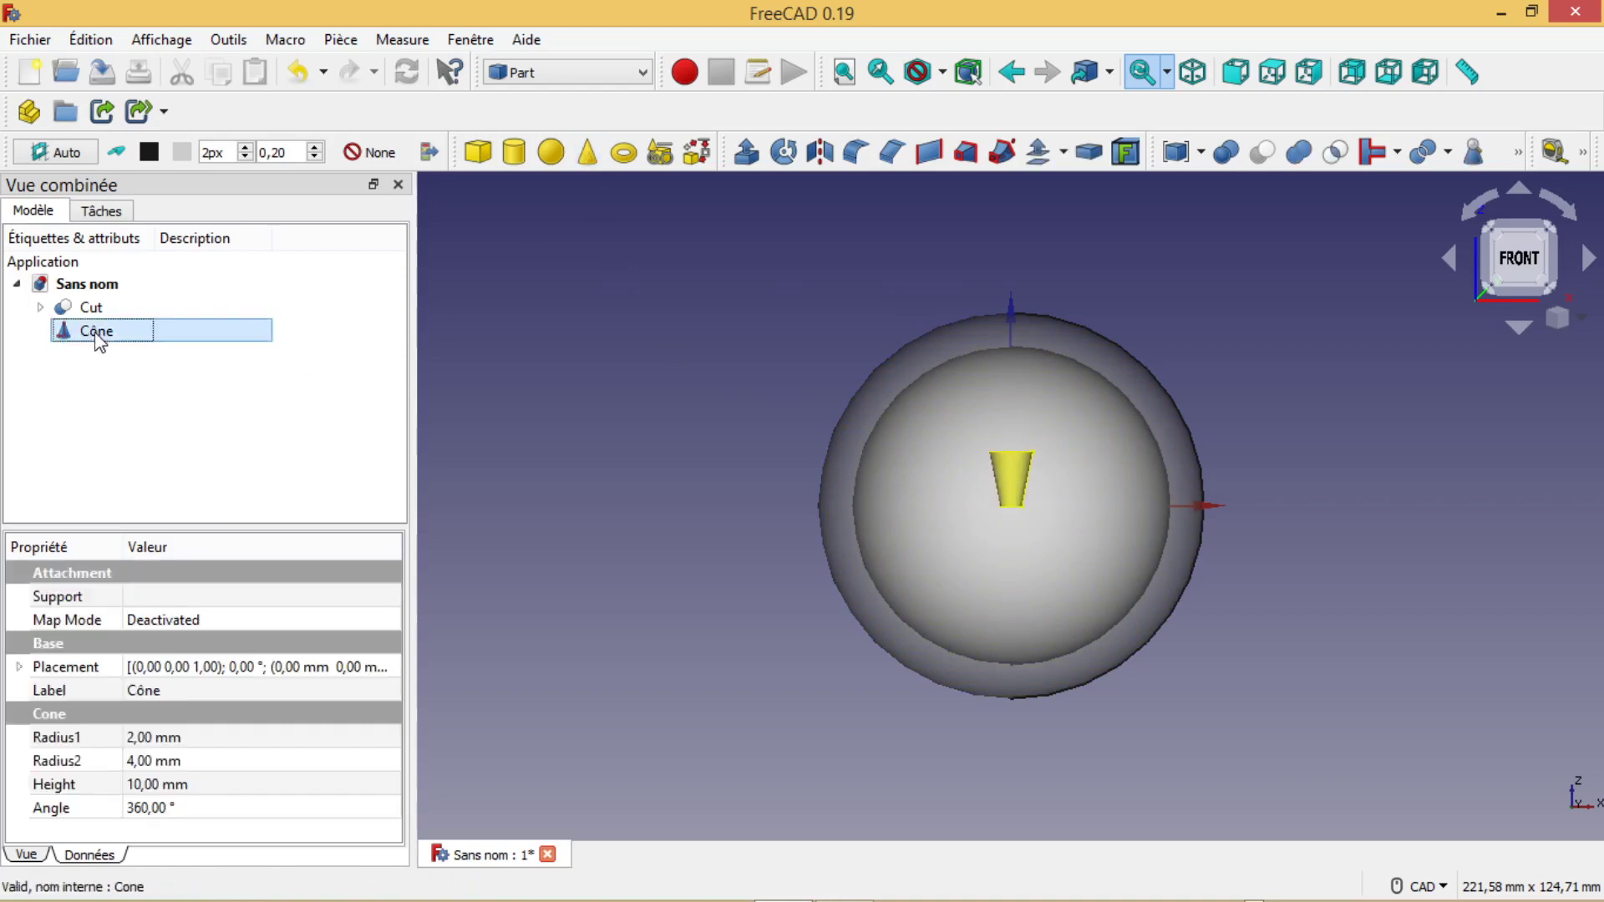
left_click(134, 760)
left_click(132, 761)
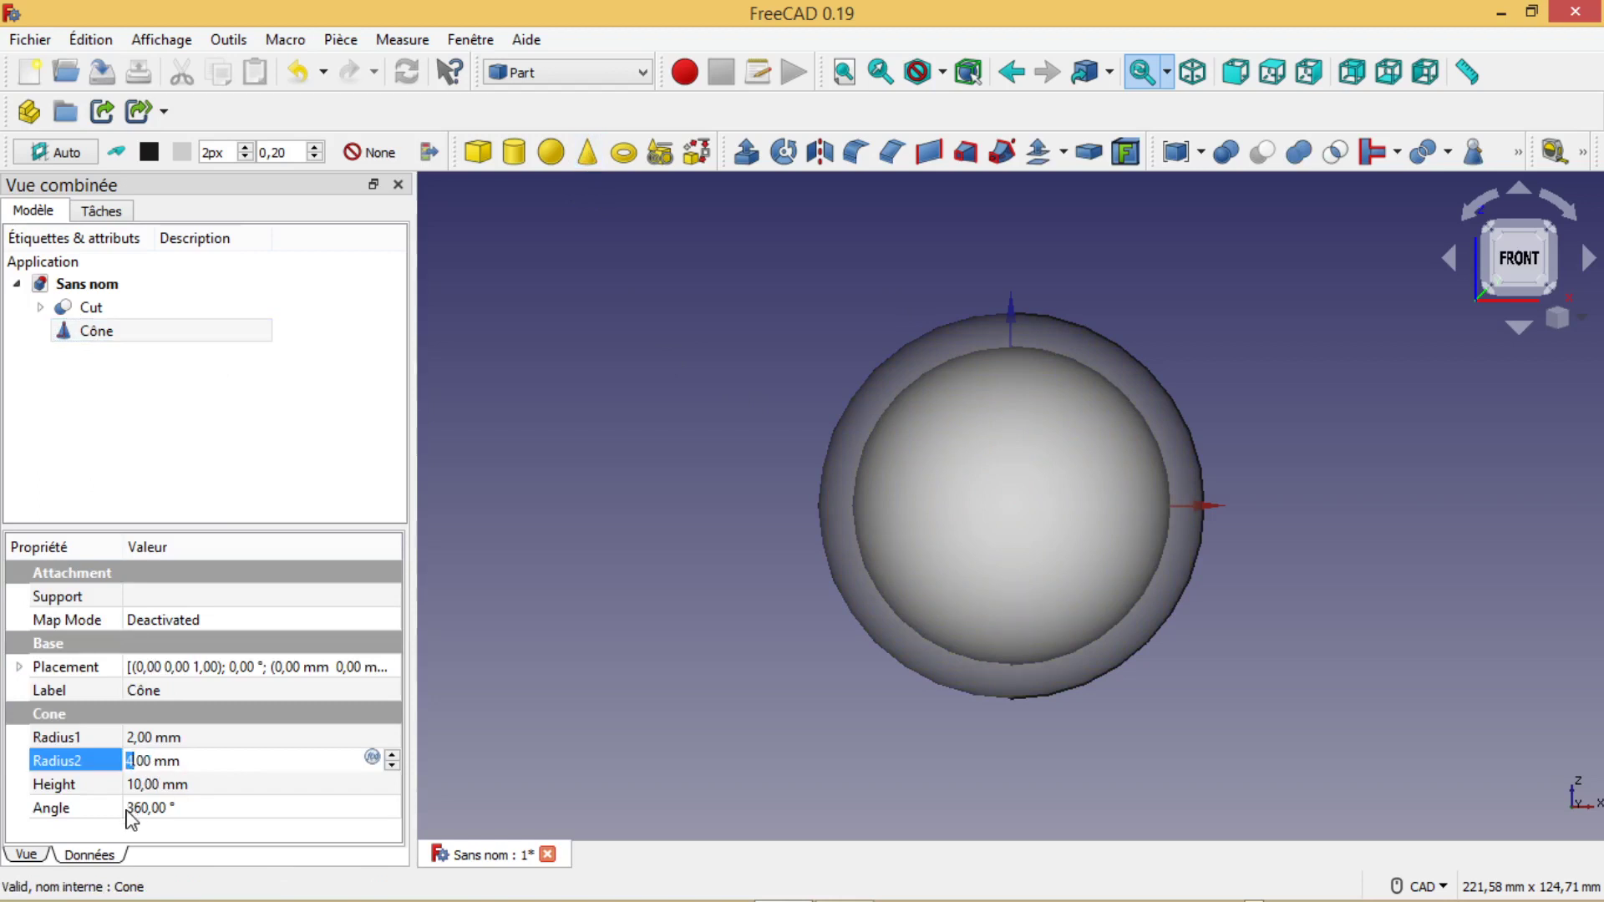
type("30")
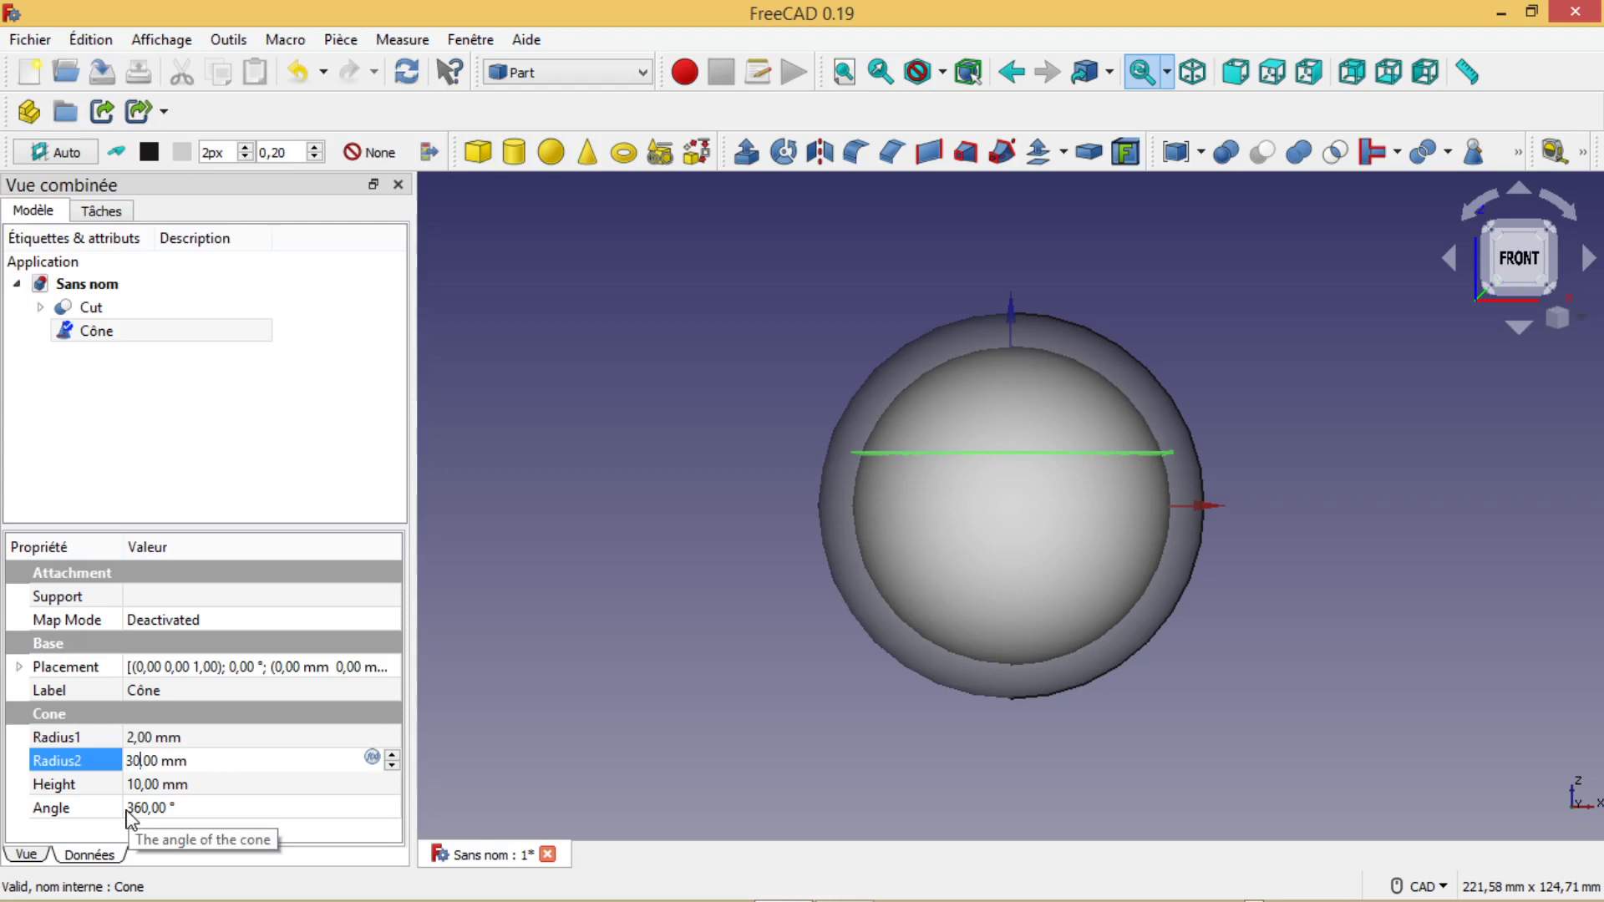
left_click(134, 738)
left_click(138, 737)
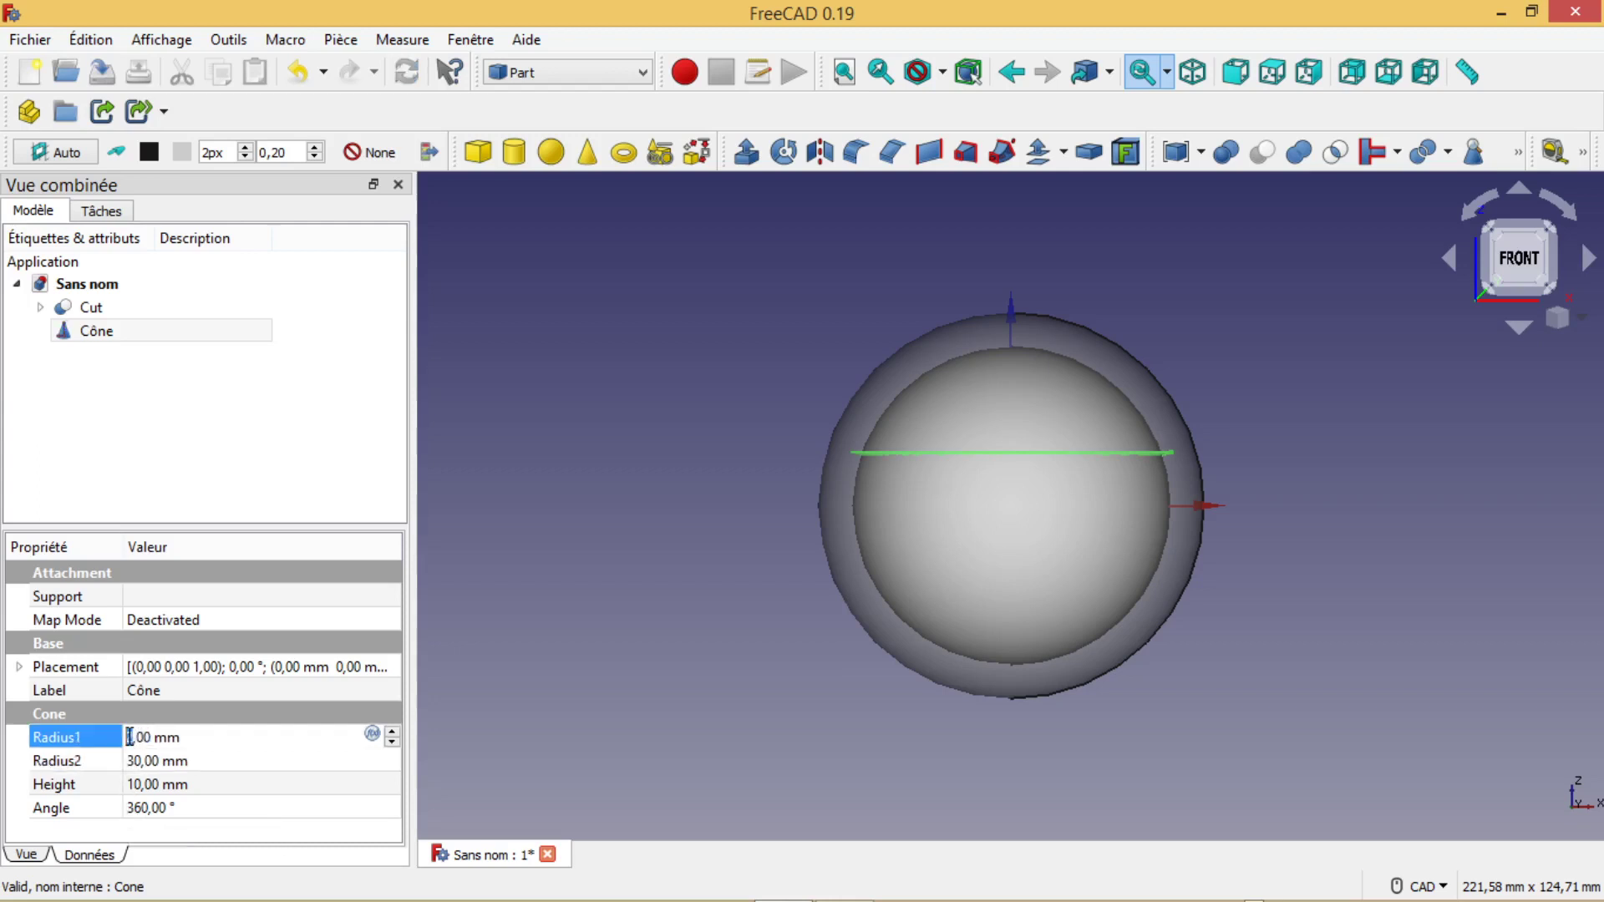
type("10")
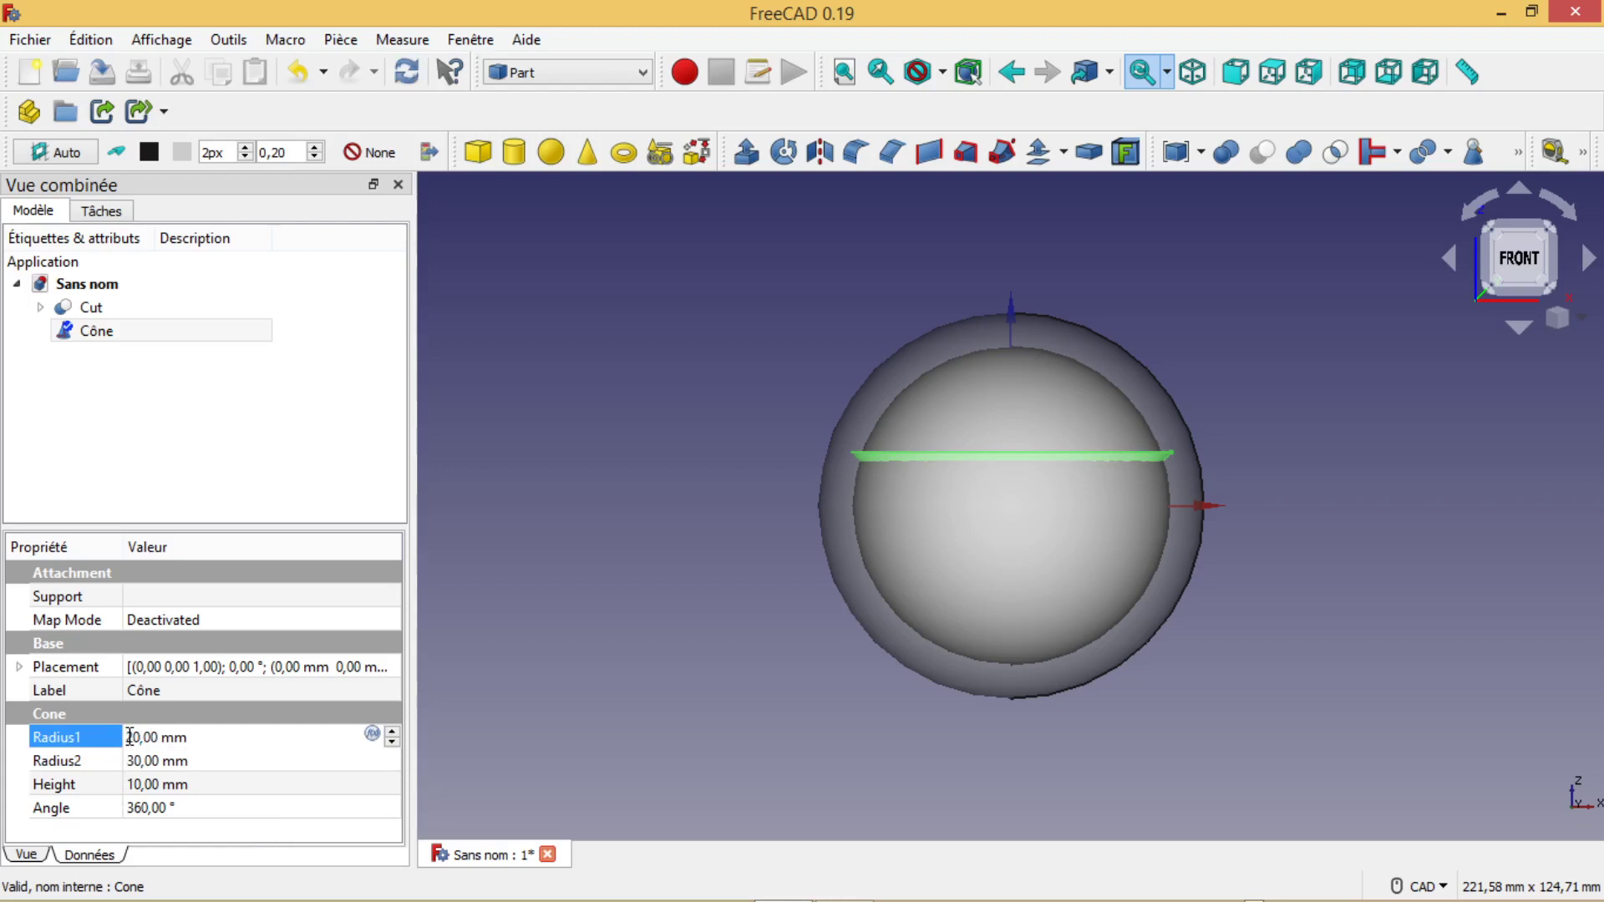
Step: Transform the cone 26 mm upward along the Z axis onto the upper part of the hollow sphere
left_click(97, 336)
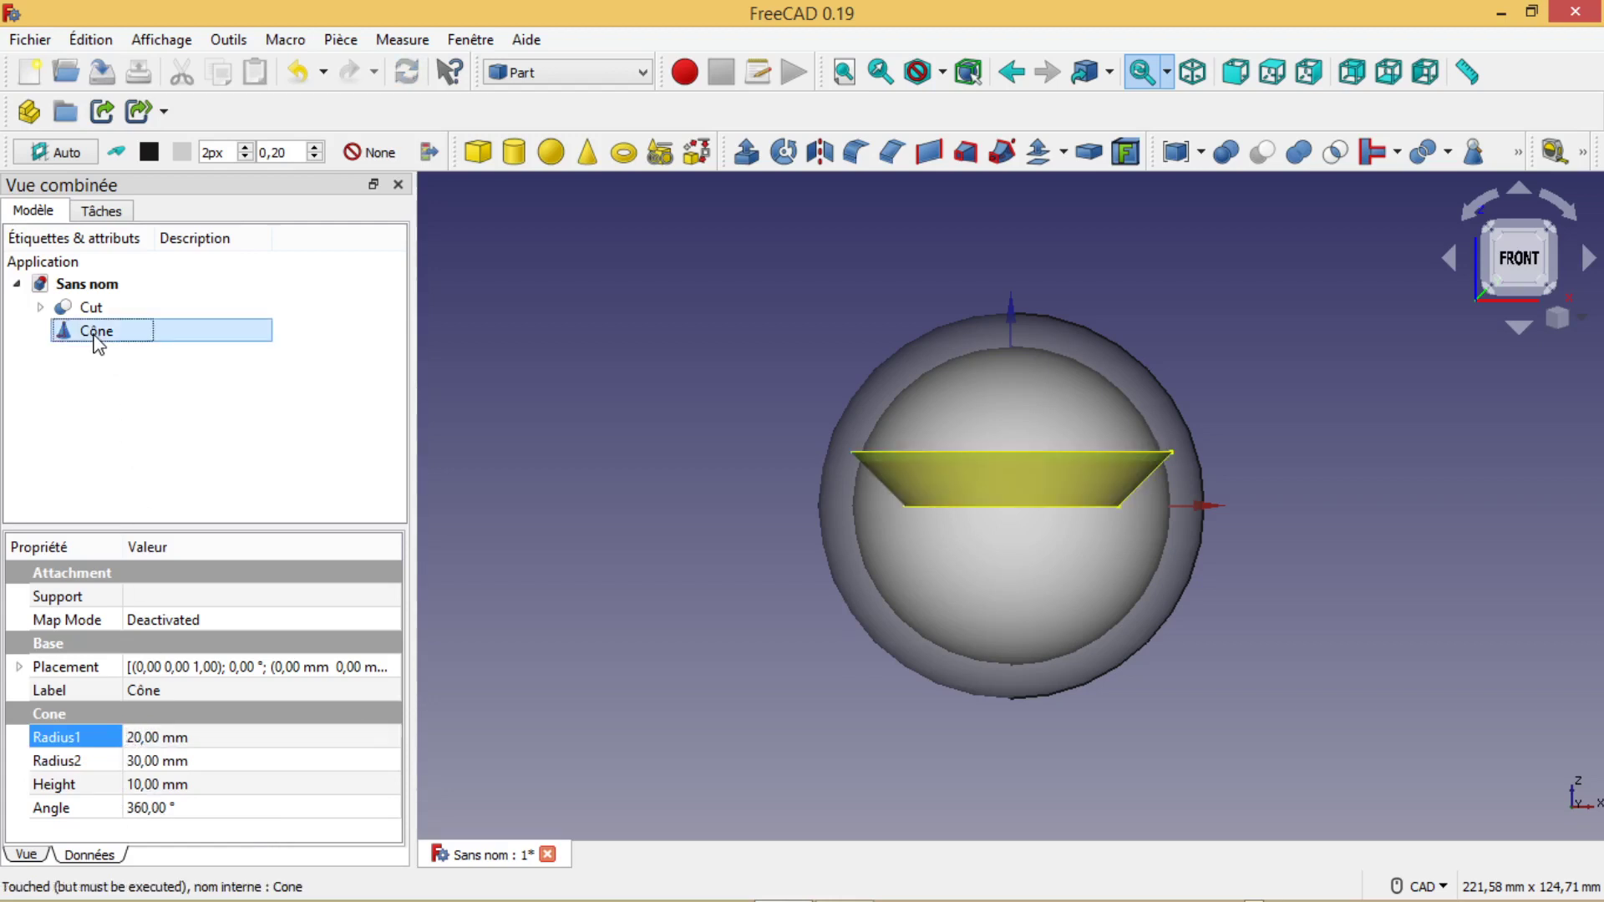
right_click(96, 345)
left_click(201, 15)
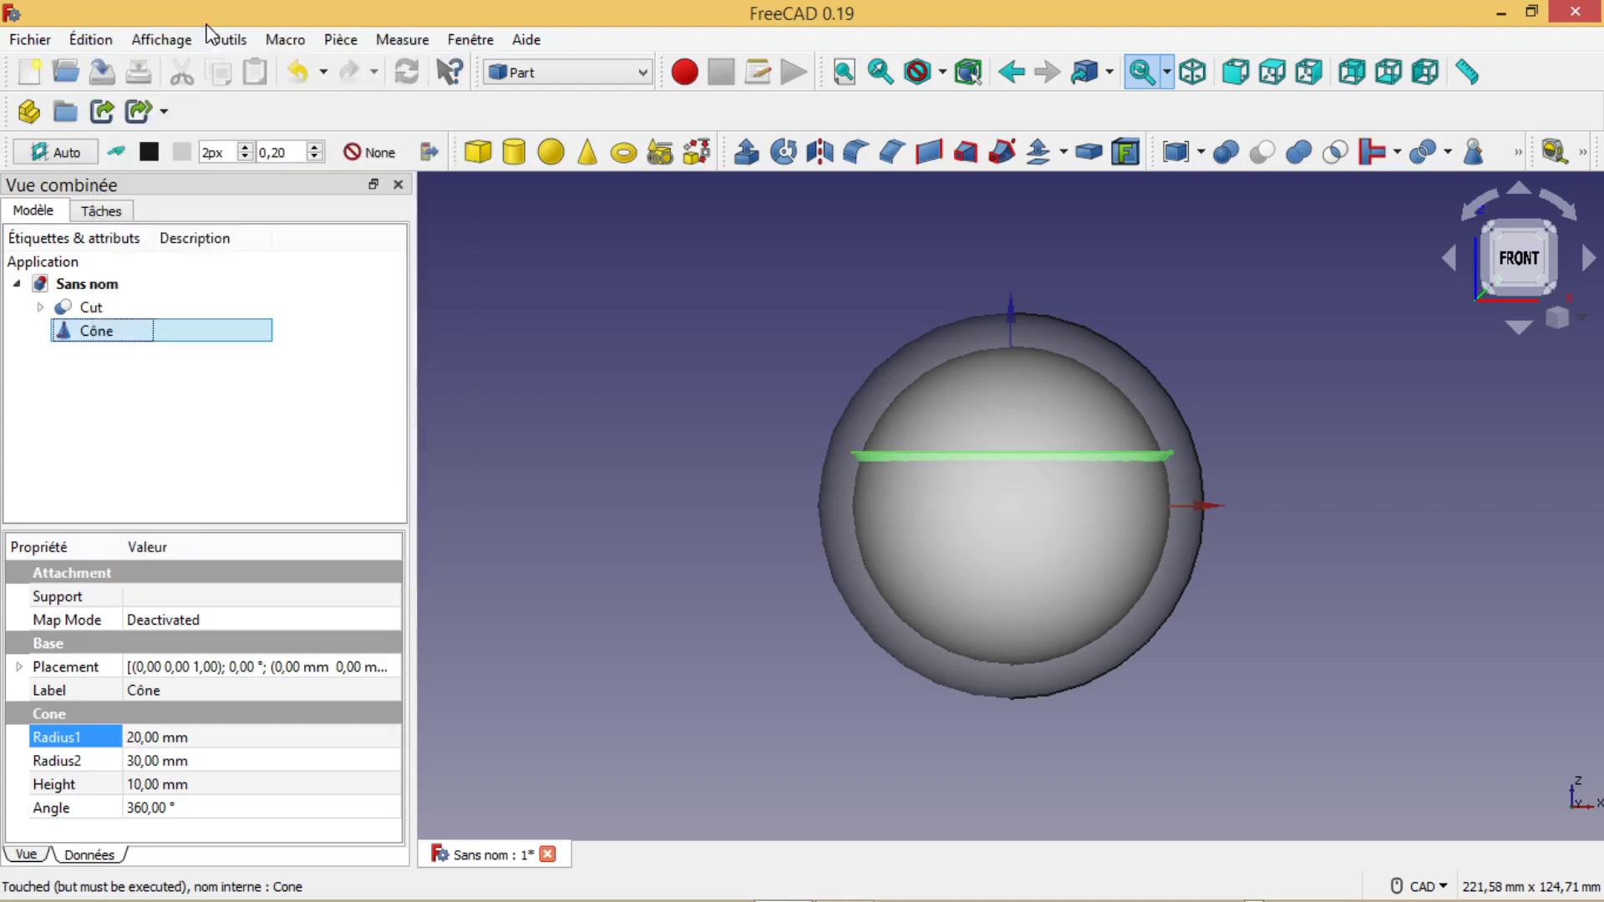
left_click_drag(1009, 323, 997, 197)
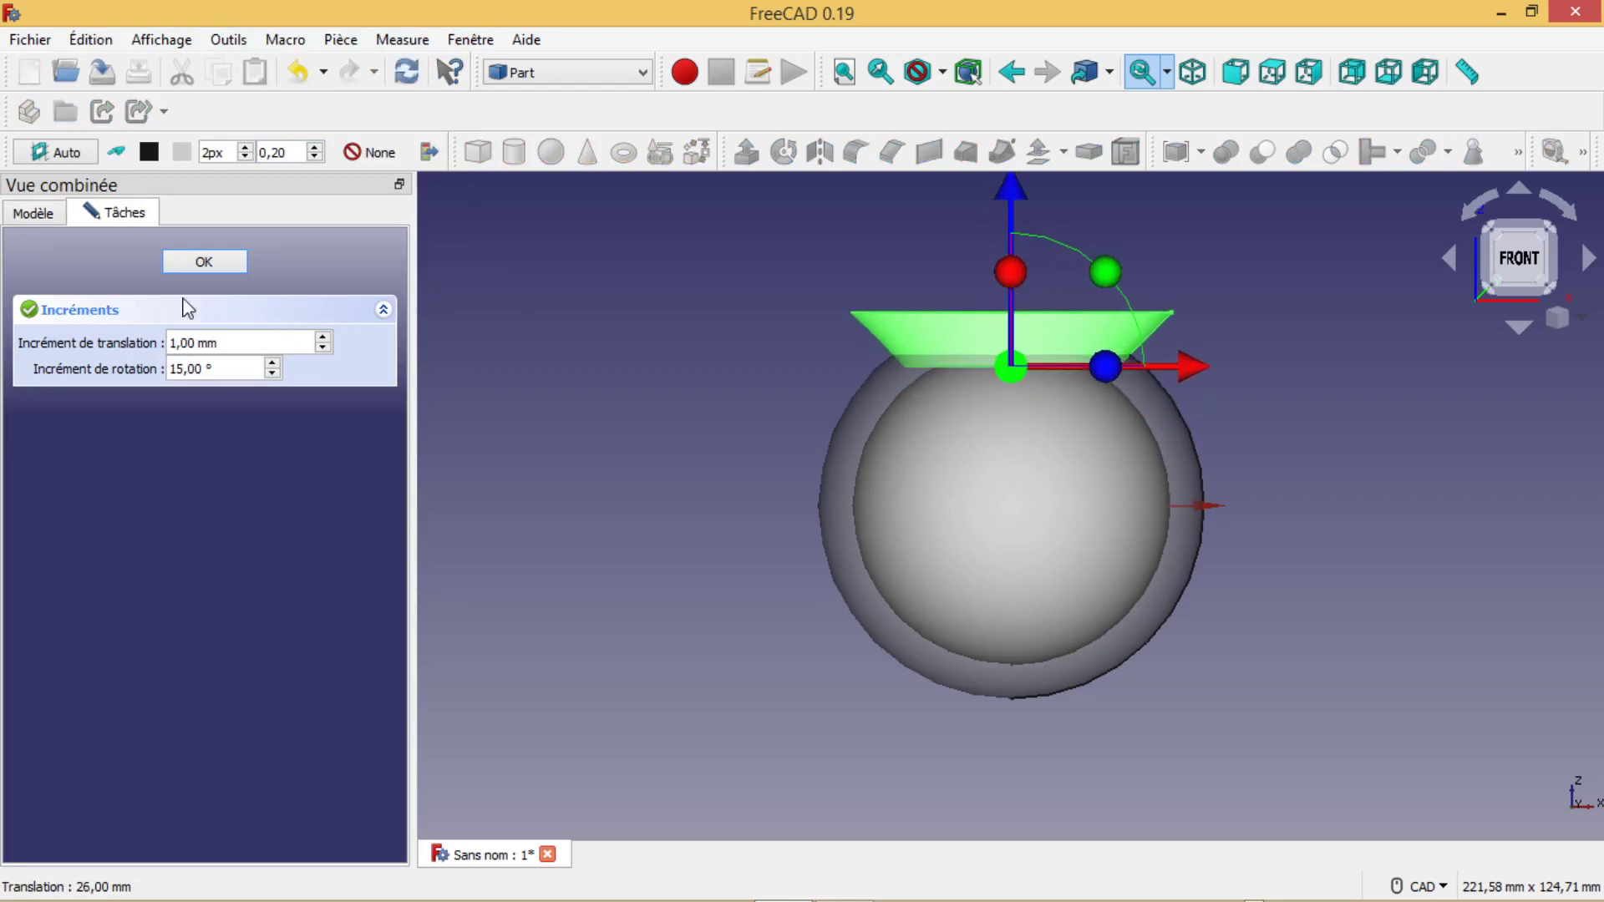
left_click(201, 264)
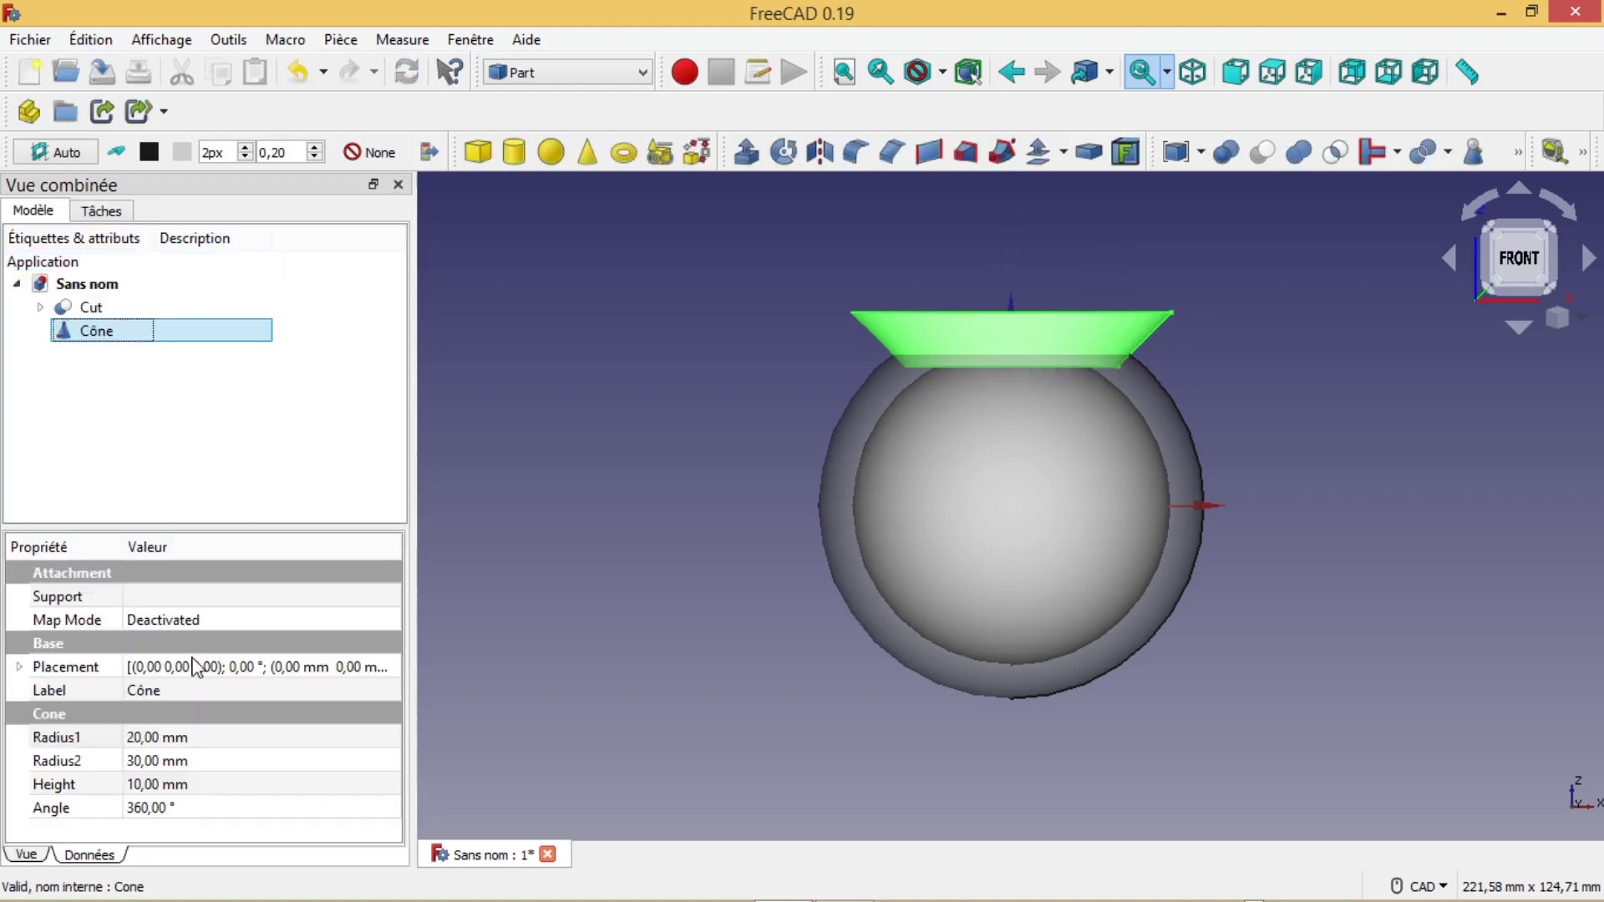
Step: Set the cone's height to 30 mm
left_click(149, 785)
left_click(128, 786)
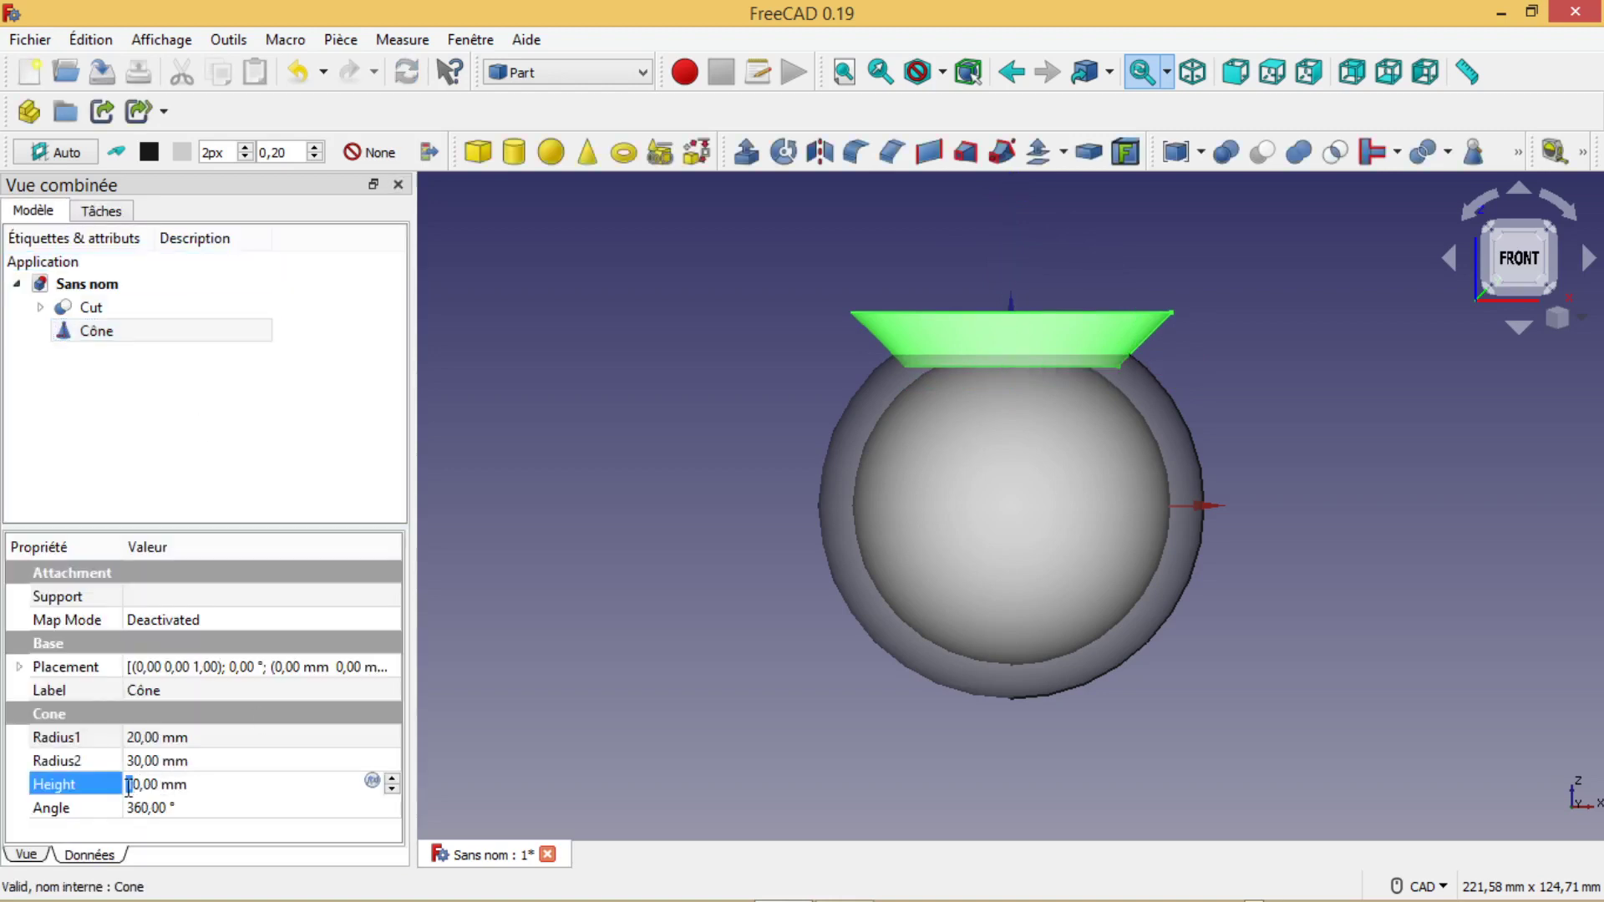
key("Delete")
type("3")
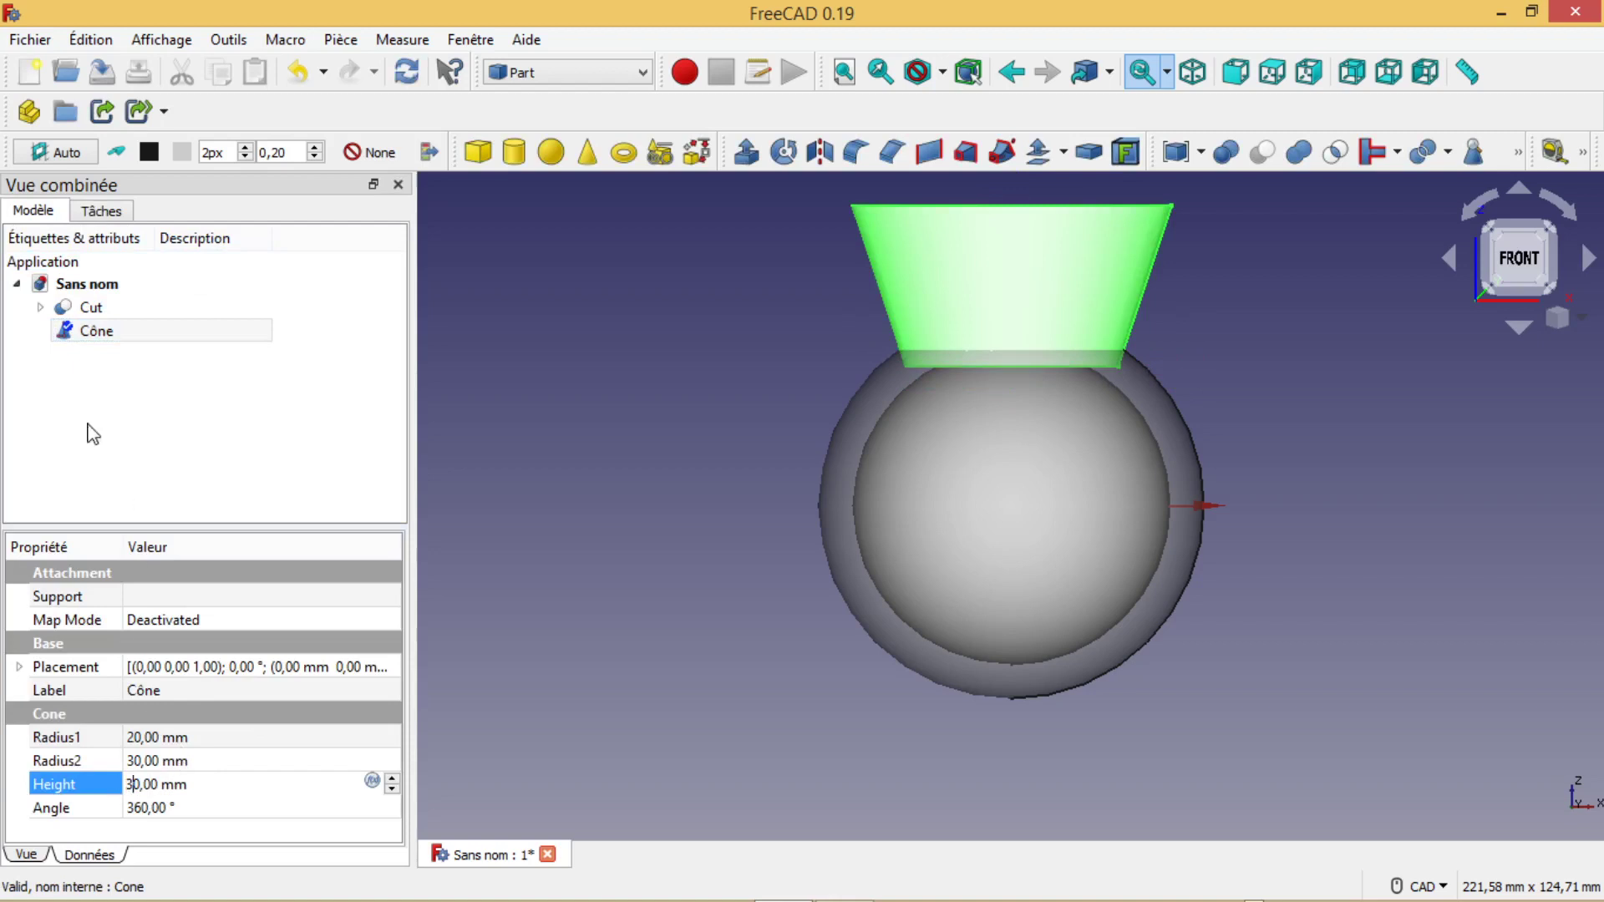
Step: Transform the cone 14 mm downward along the Z axis so it reaches deeper into the hollow sphere
left_click(83, 340)
right_click(84, 342)
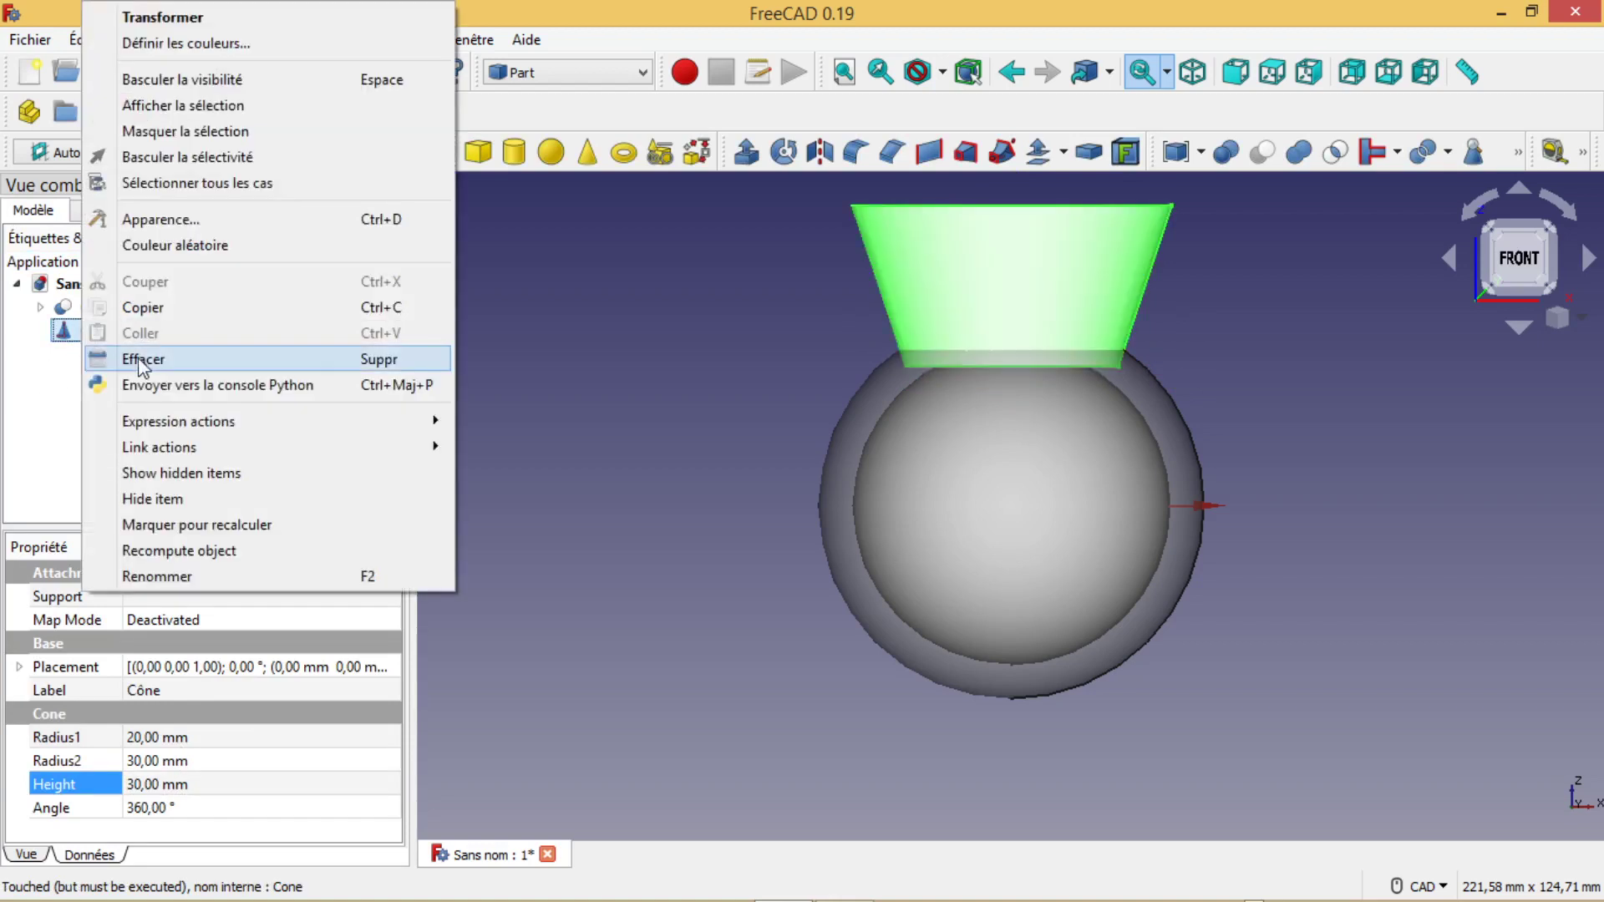
left_click(172, 17)
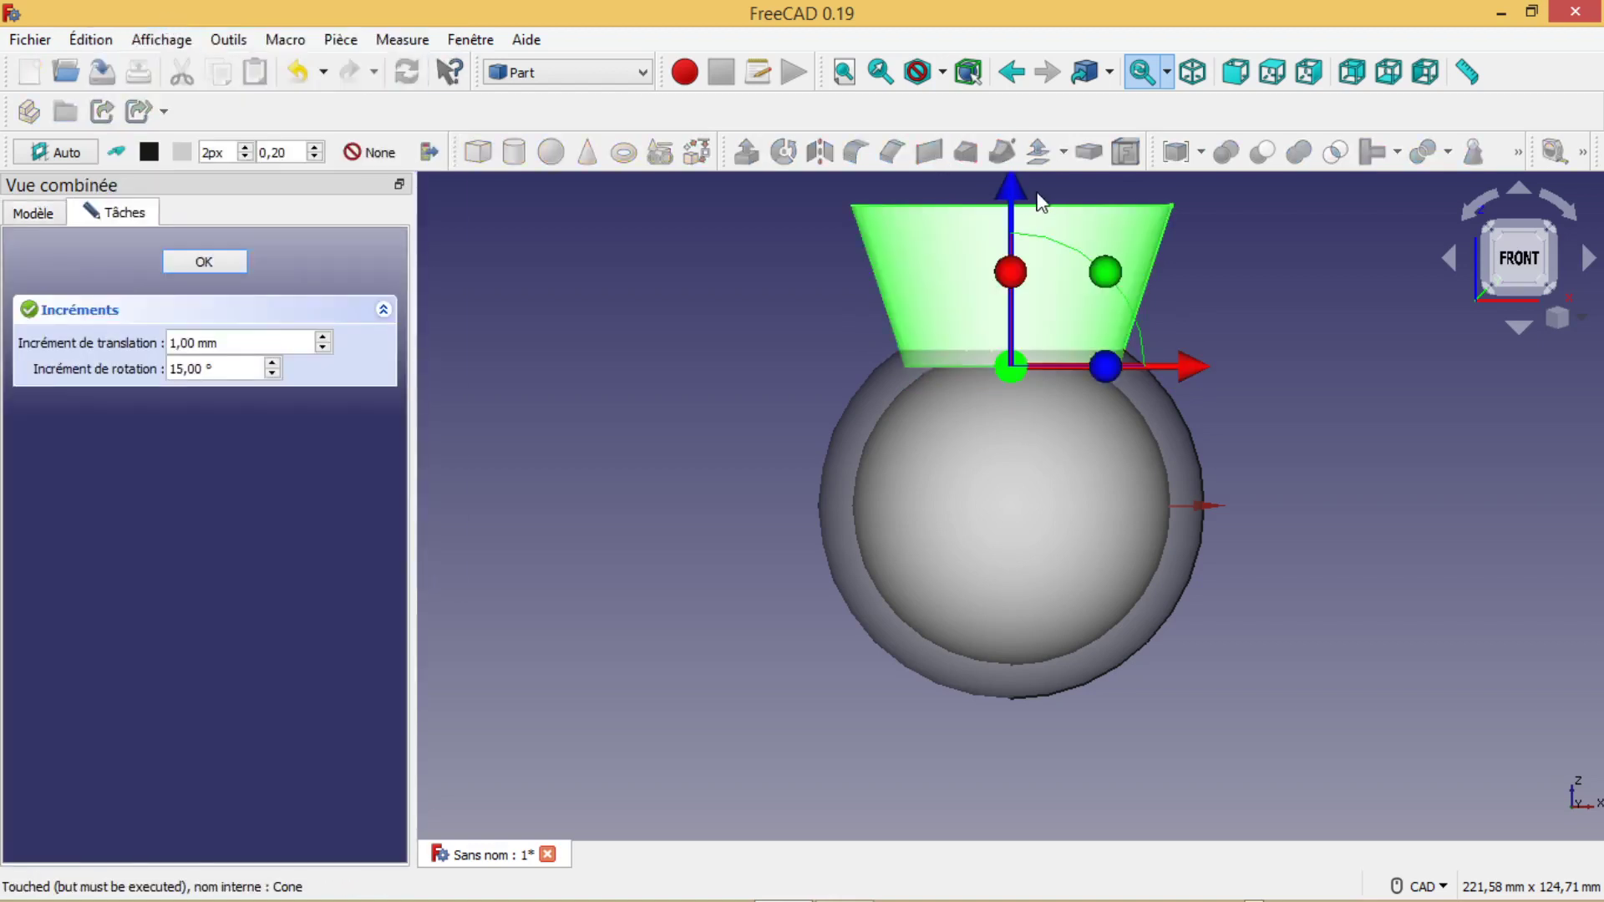
left_click_drag(1012, 194, 1018, 271)
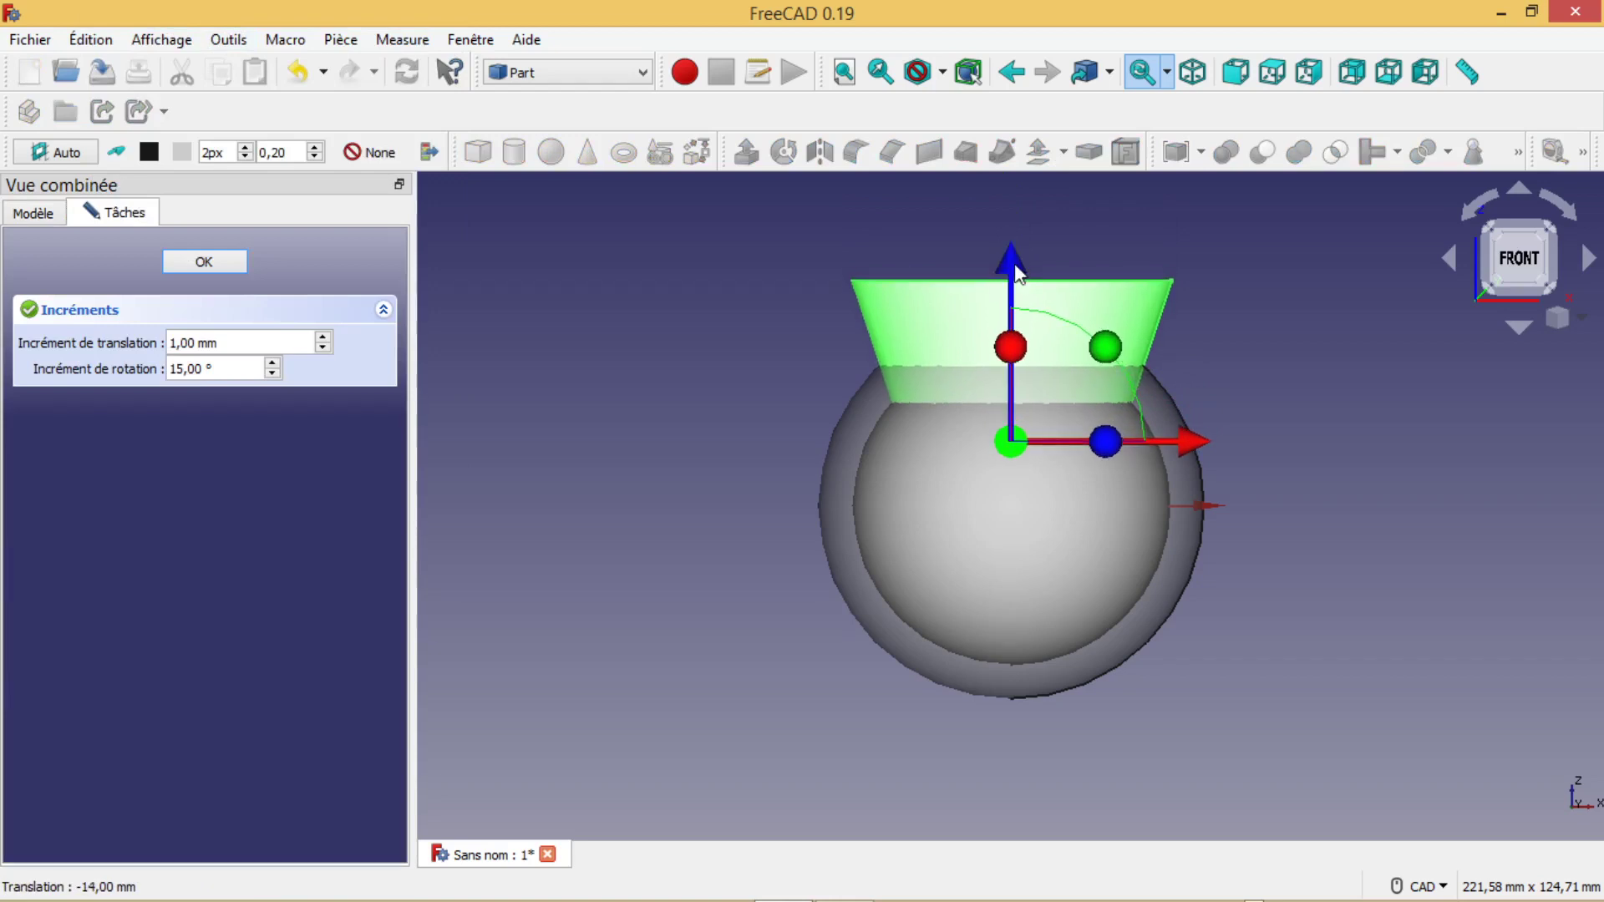
left_click(204, 262)
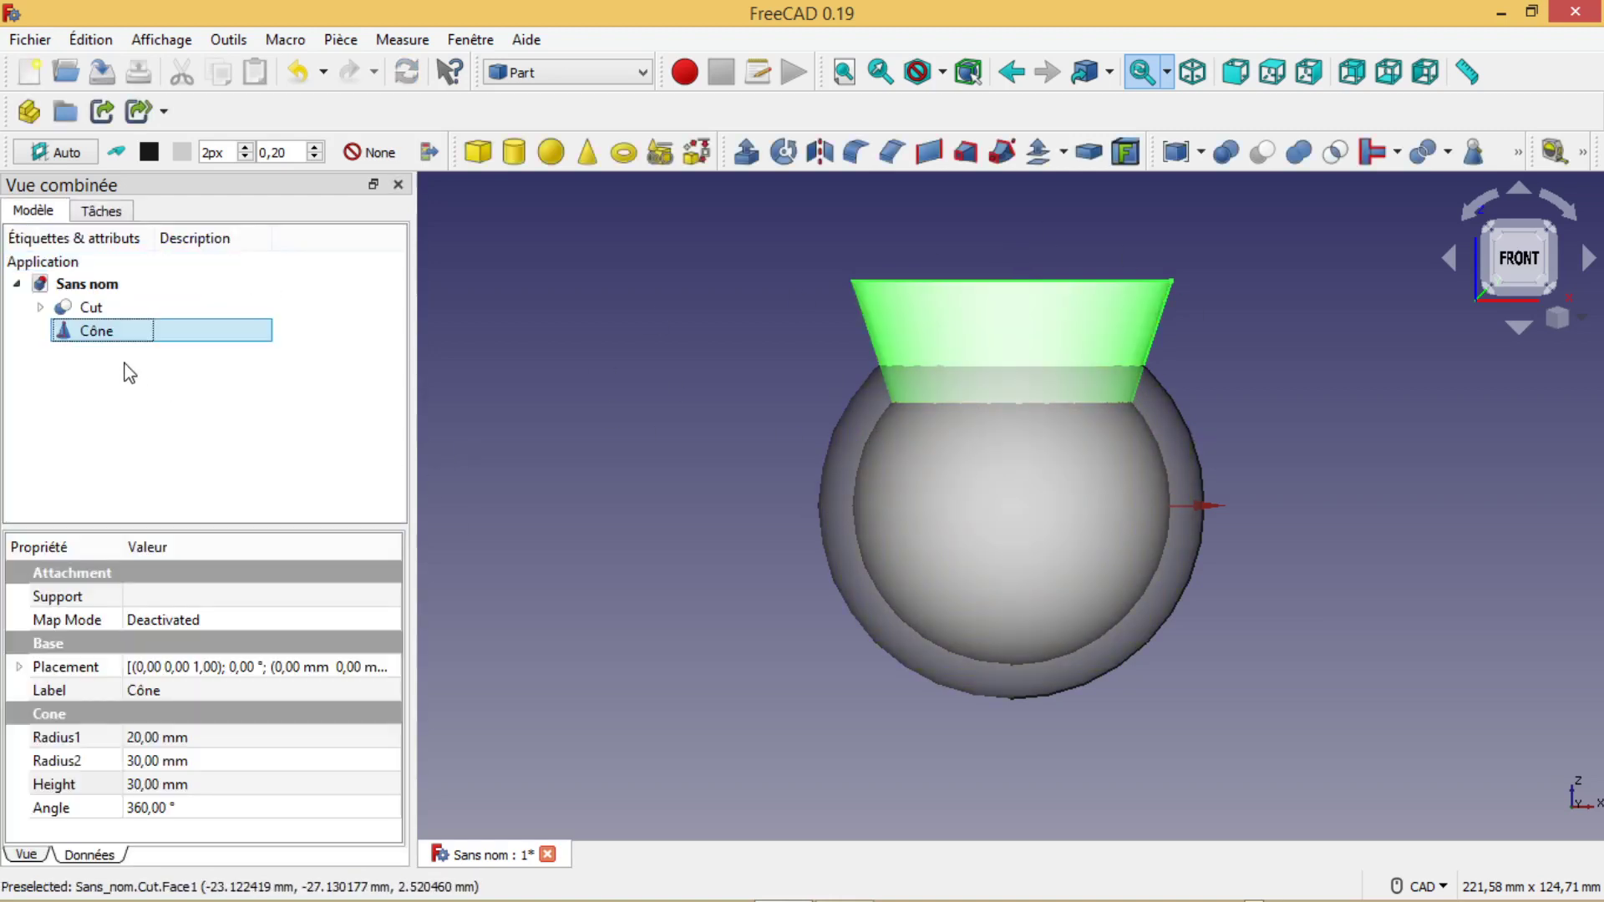
Step: Subtract the cone from the hollow sphere with a Boolean Cut to open the top of the vessel
left_click(92, 310)
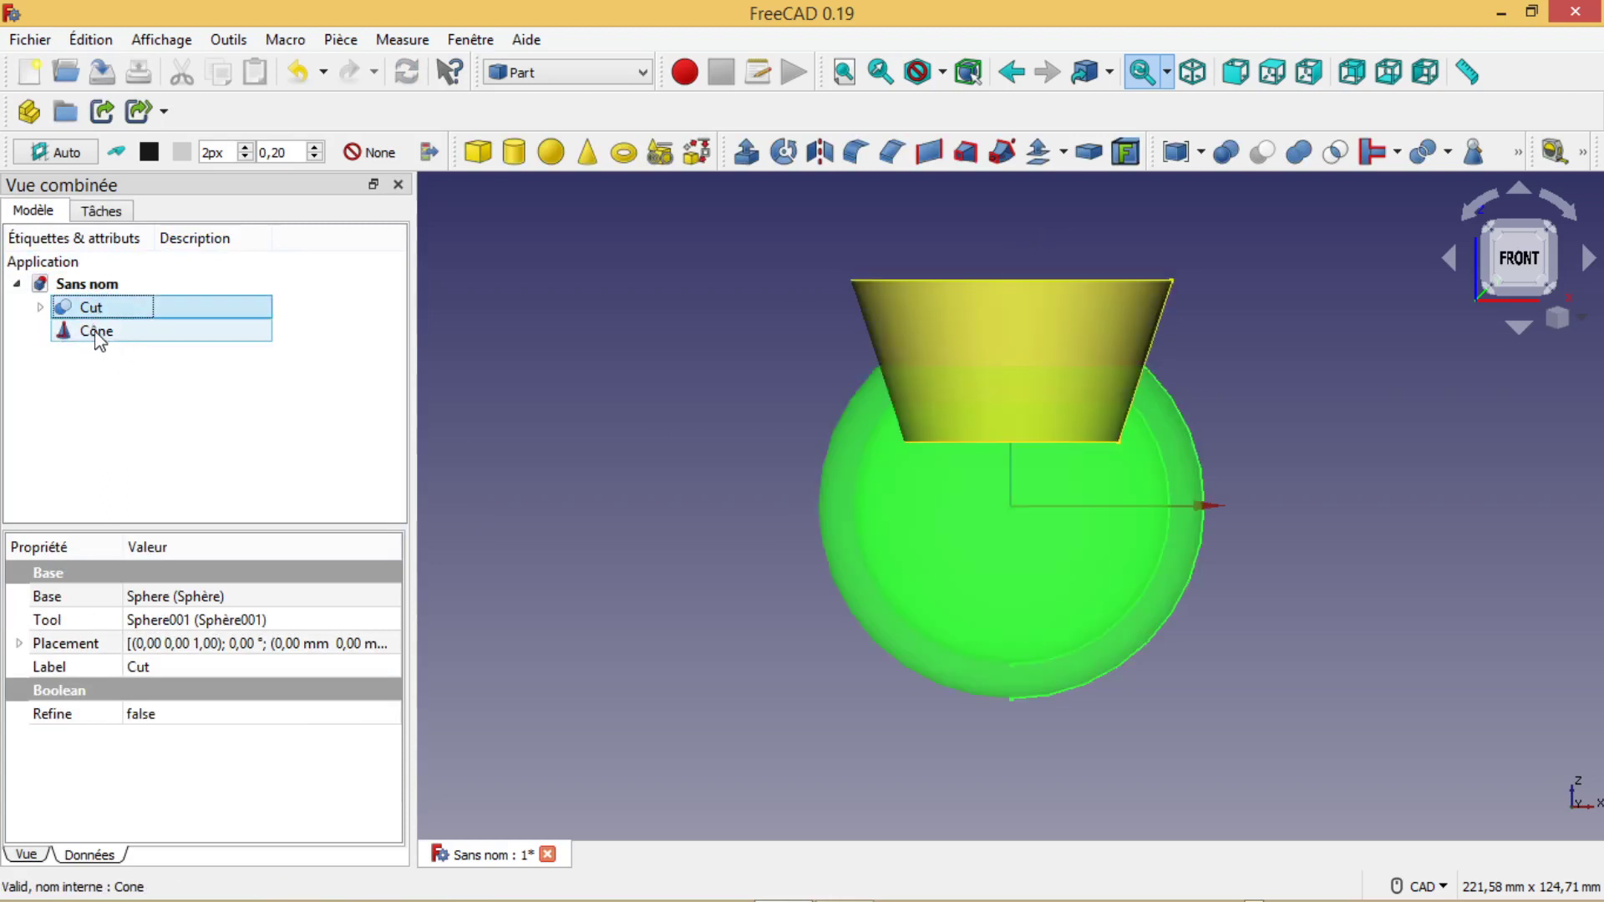
left_click(97, 333, "ctrl")
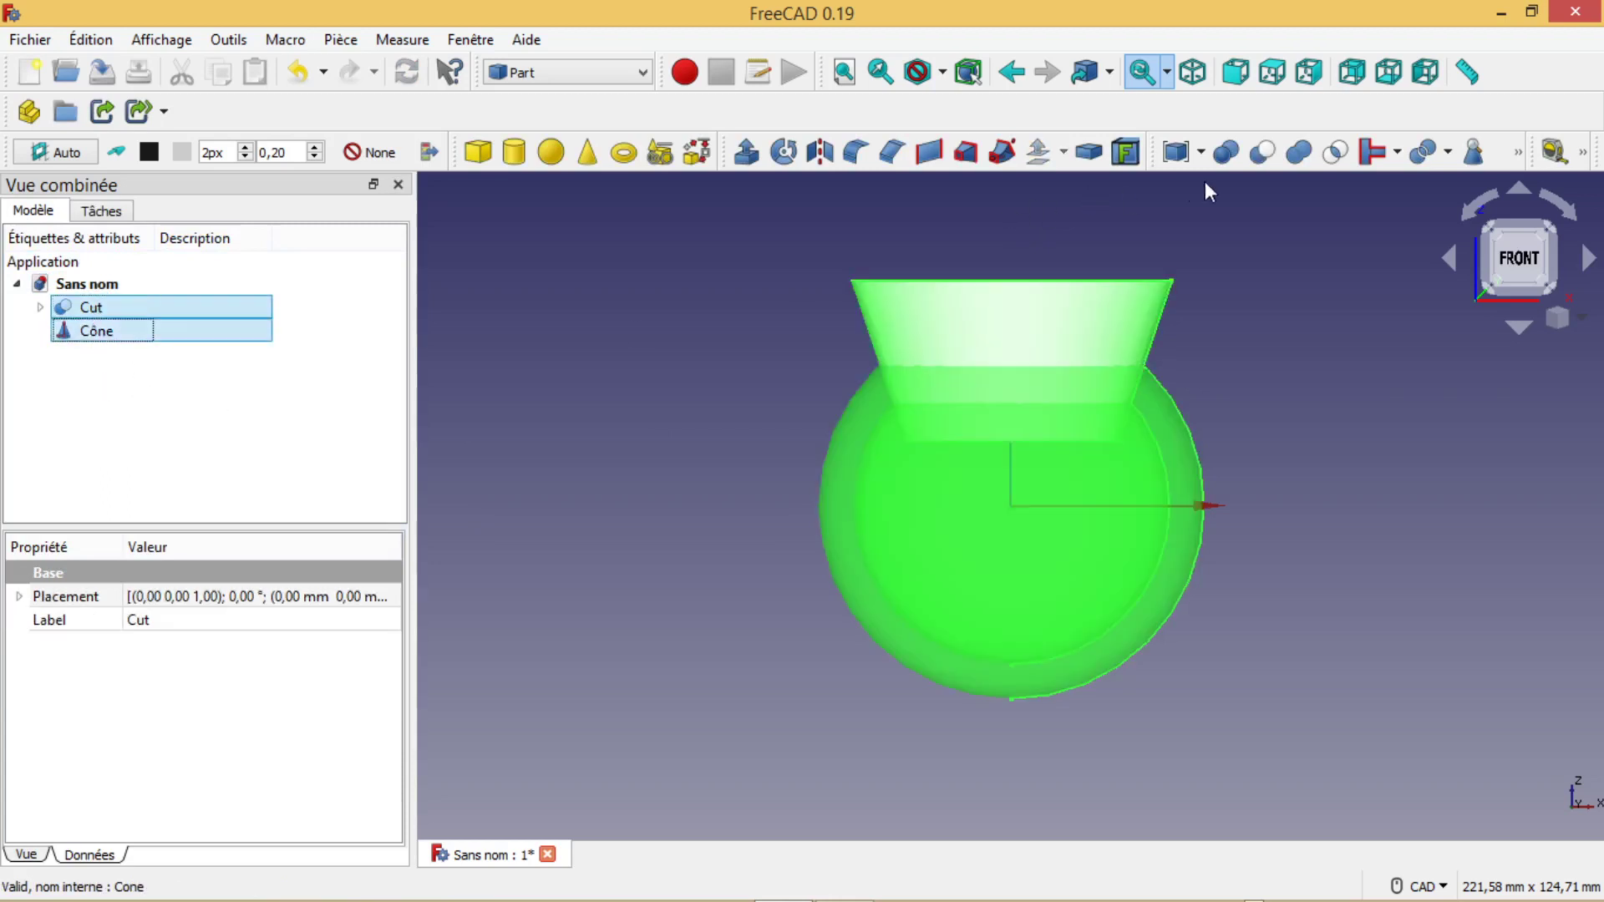
left_click(1263, 152)
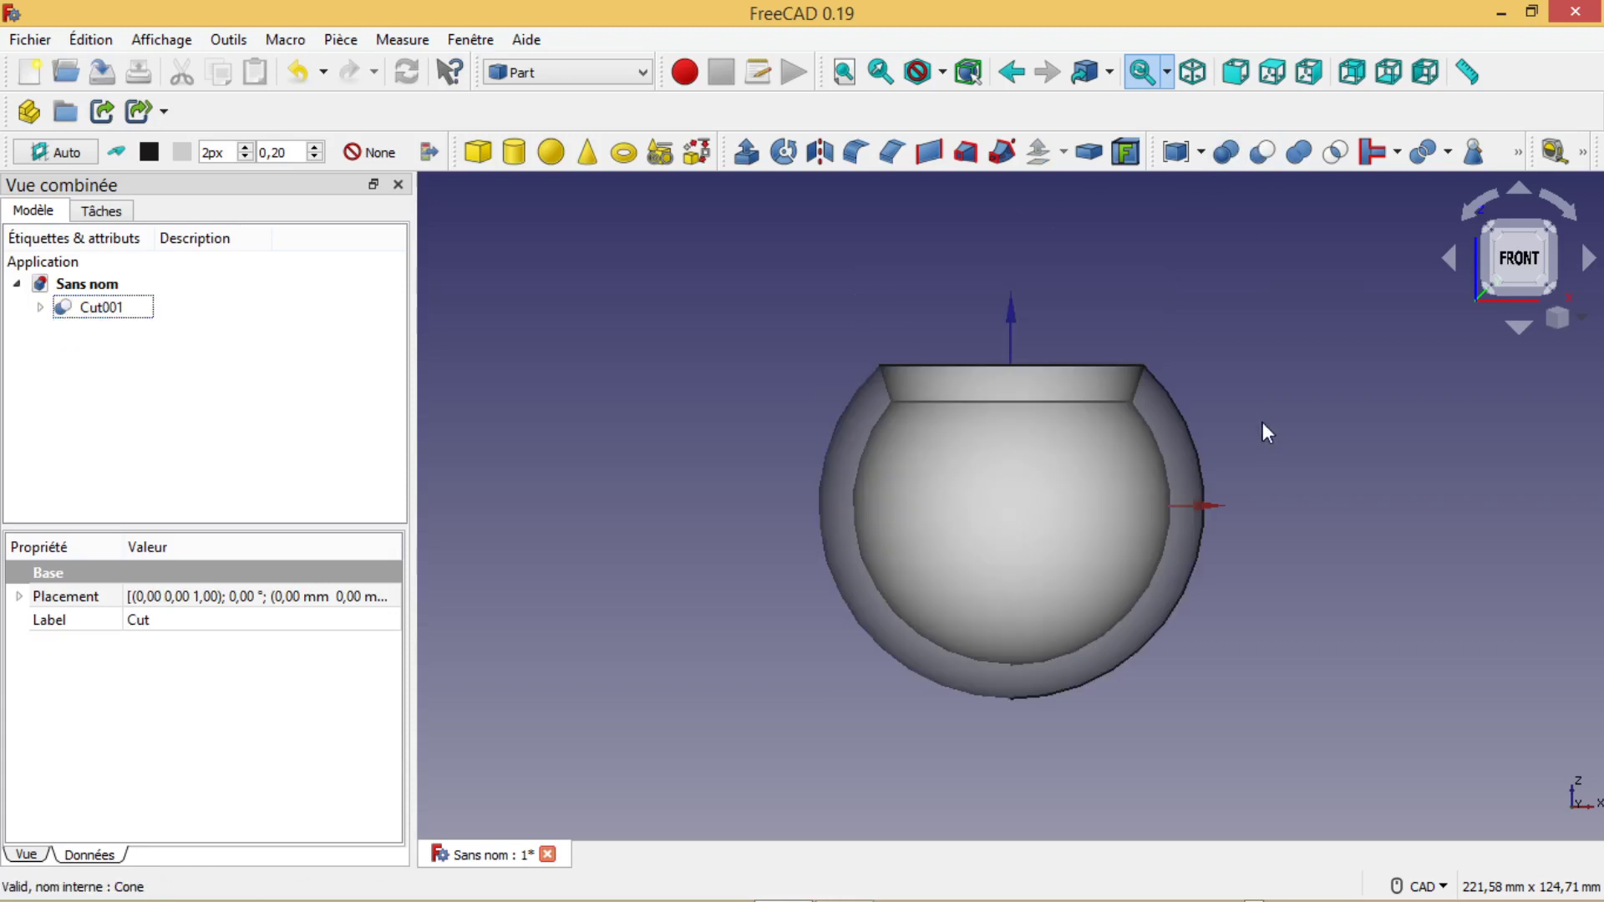
middle_click_drag(1276, 413, 1131, 593)
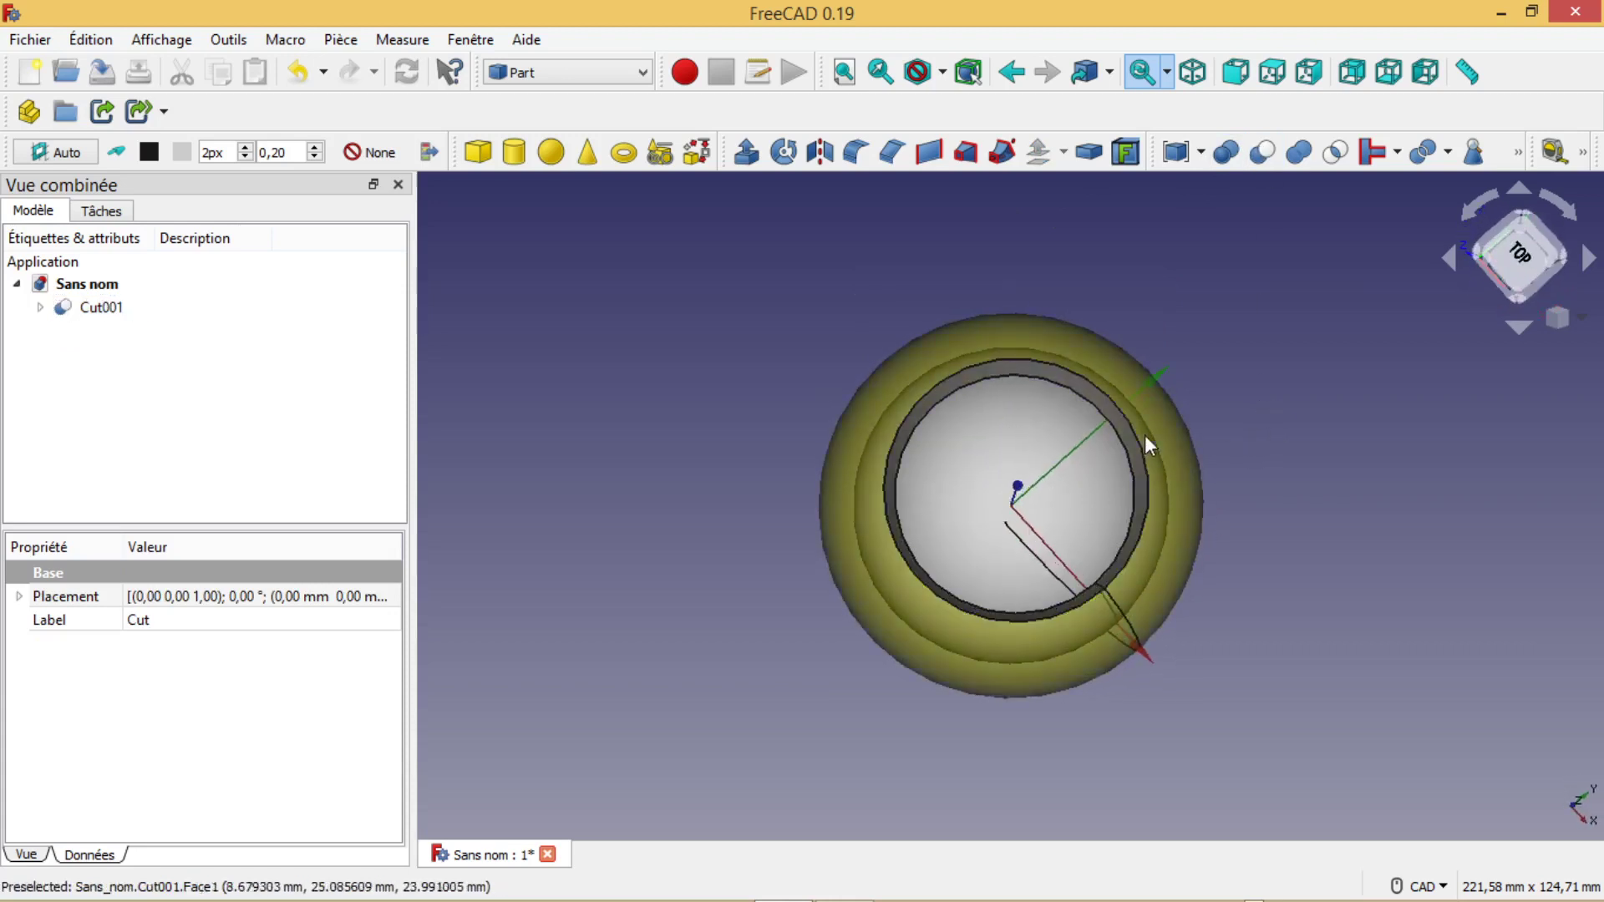
middle_click_drag(1235, 561, 1185, 655)
middle_click_drag(780, 666, 920, 680)
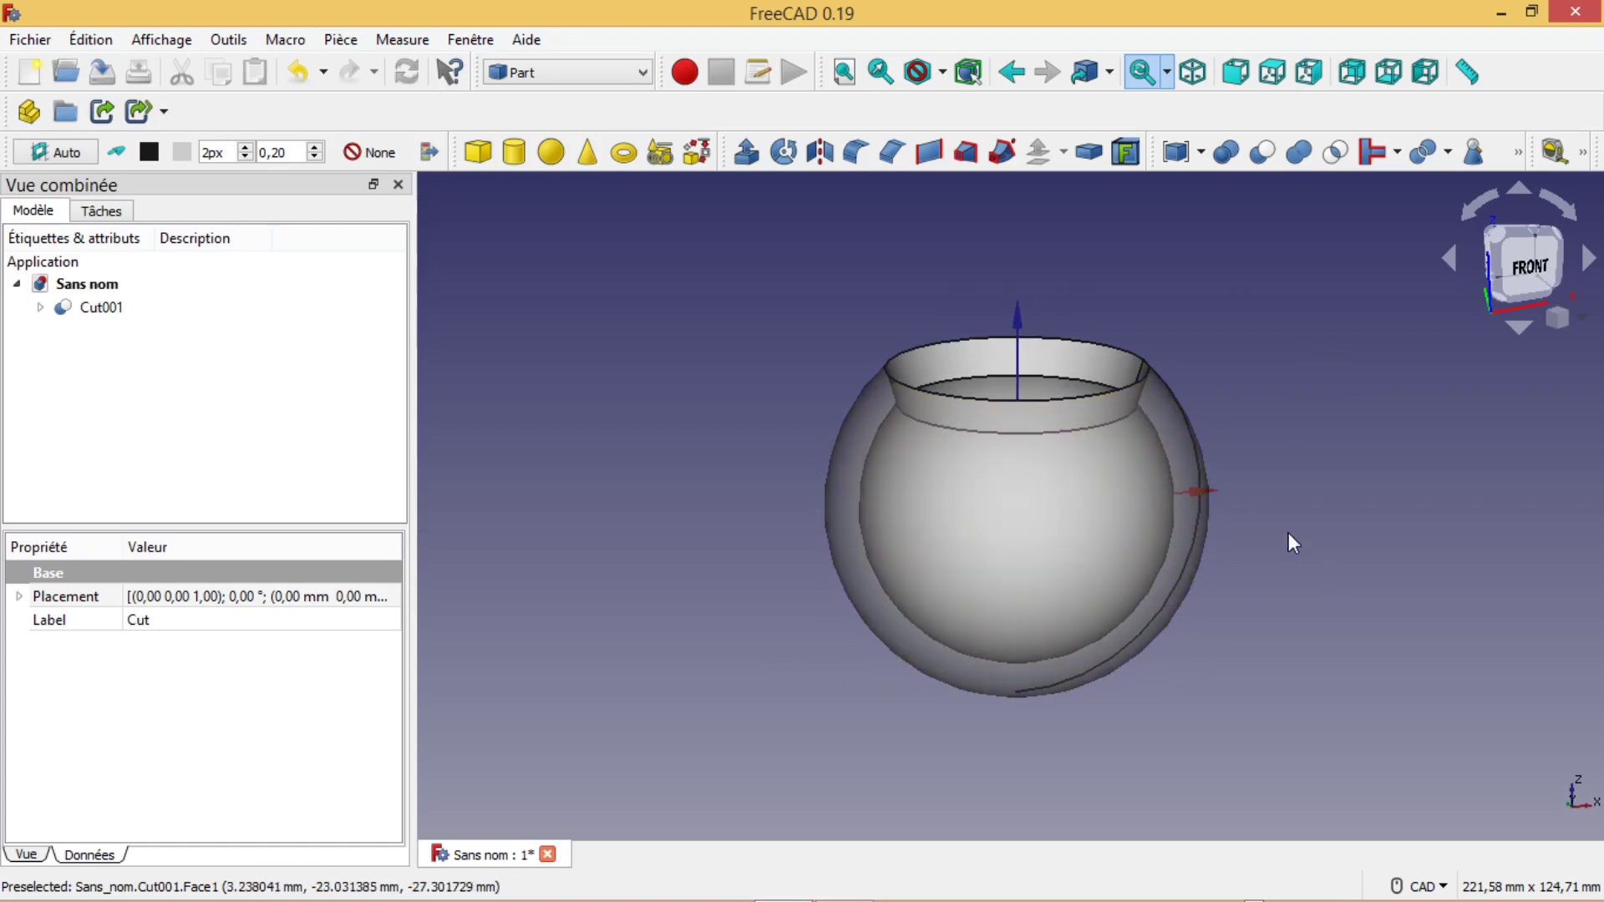
left_click(1536, 281)
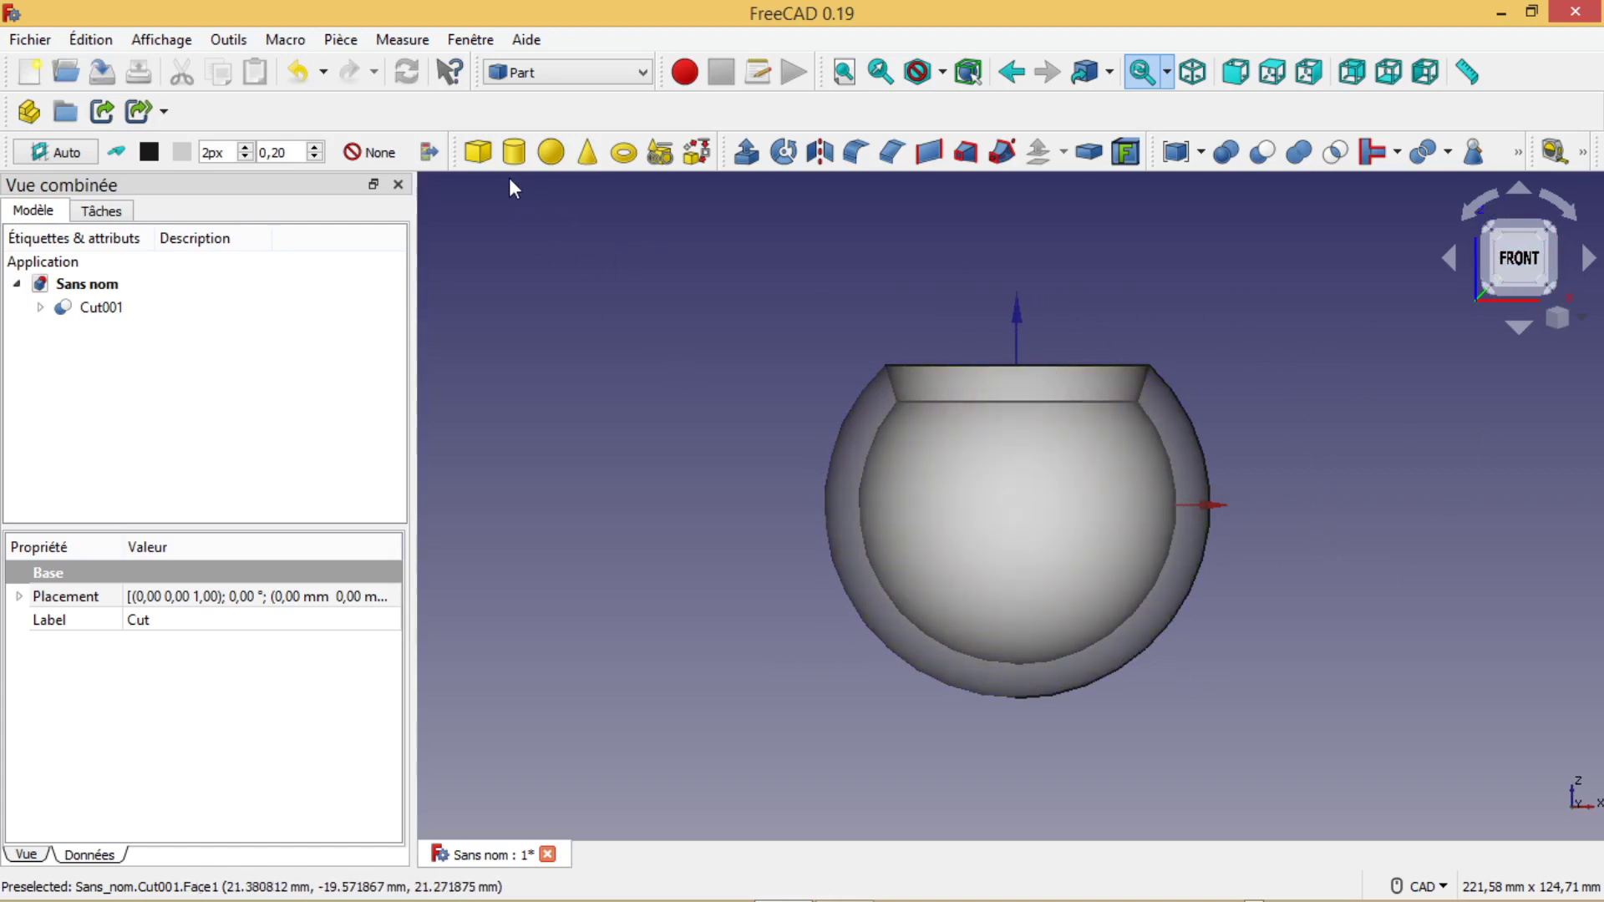
Step: Add a cube with a length of 60 mm, a width of 11 mm and a height of 60 mm
left_click(479, 152)
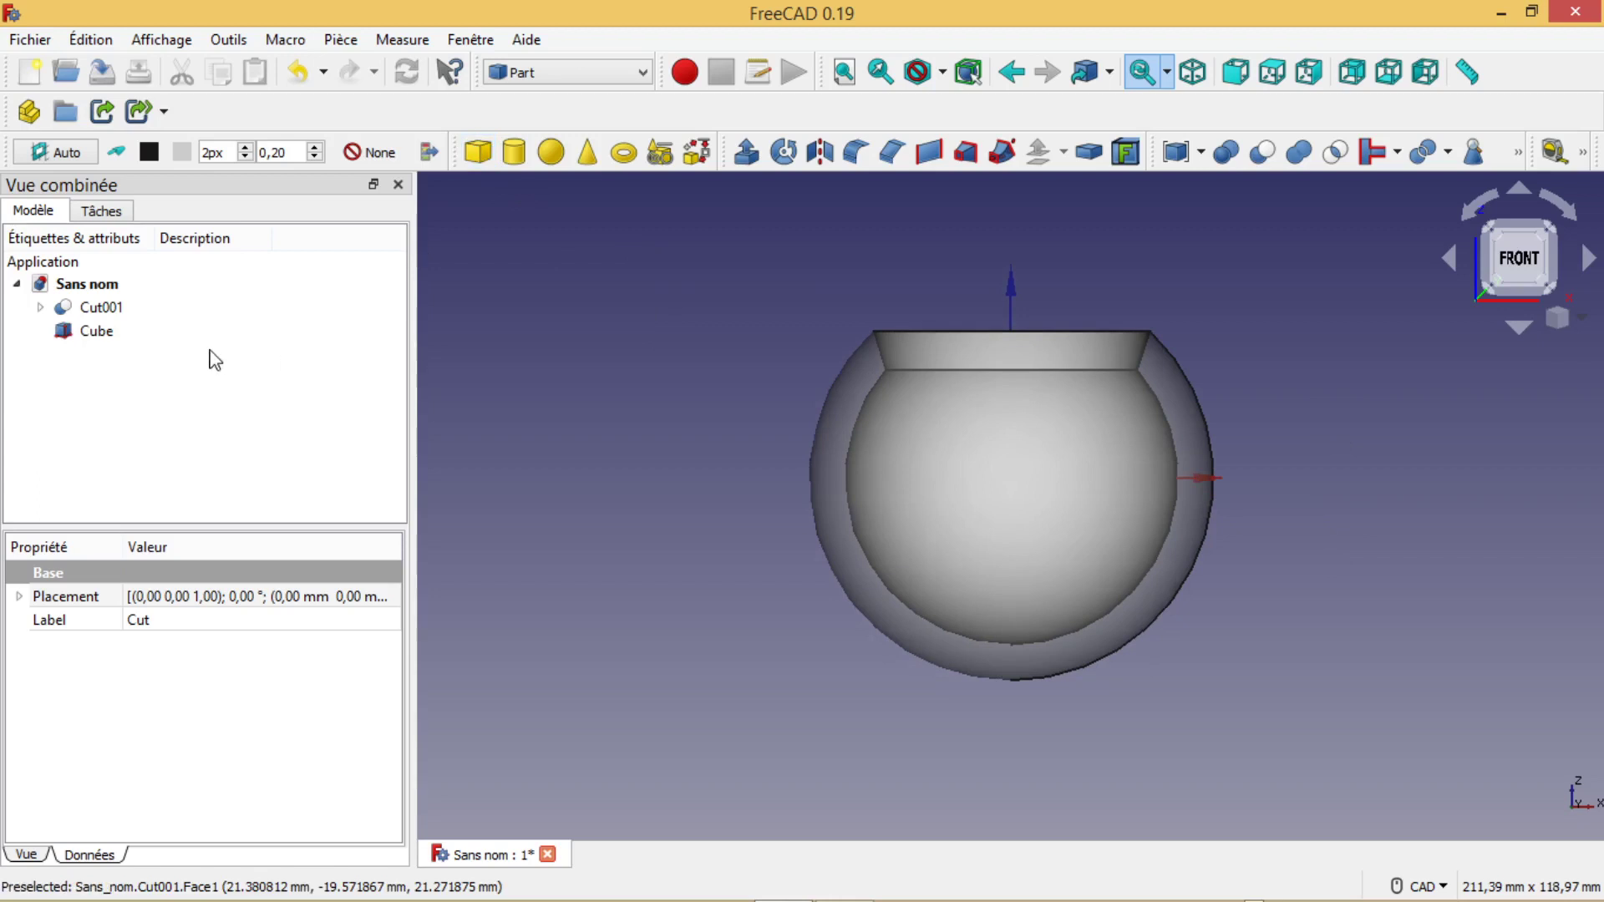
left_click(92, 334)
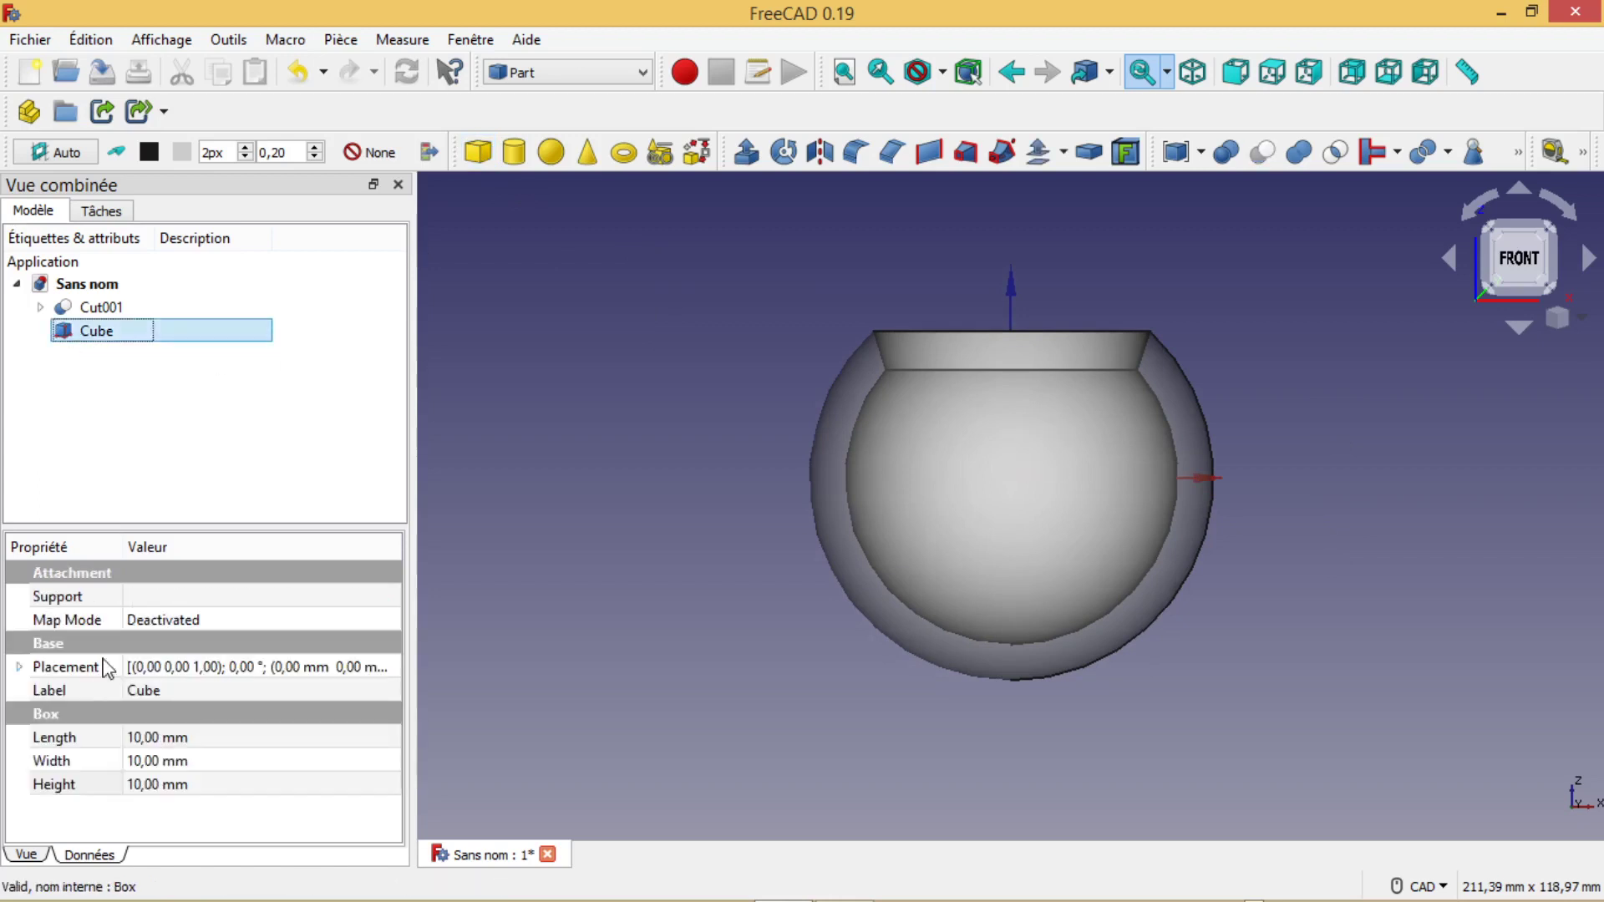
left_click(133, 738)
left_click_drag(138, 737, 126, 738)
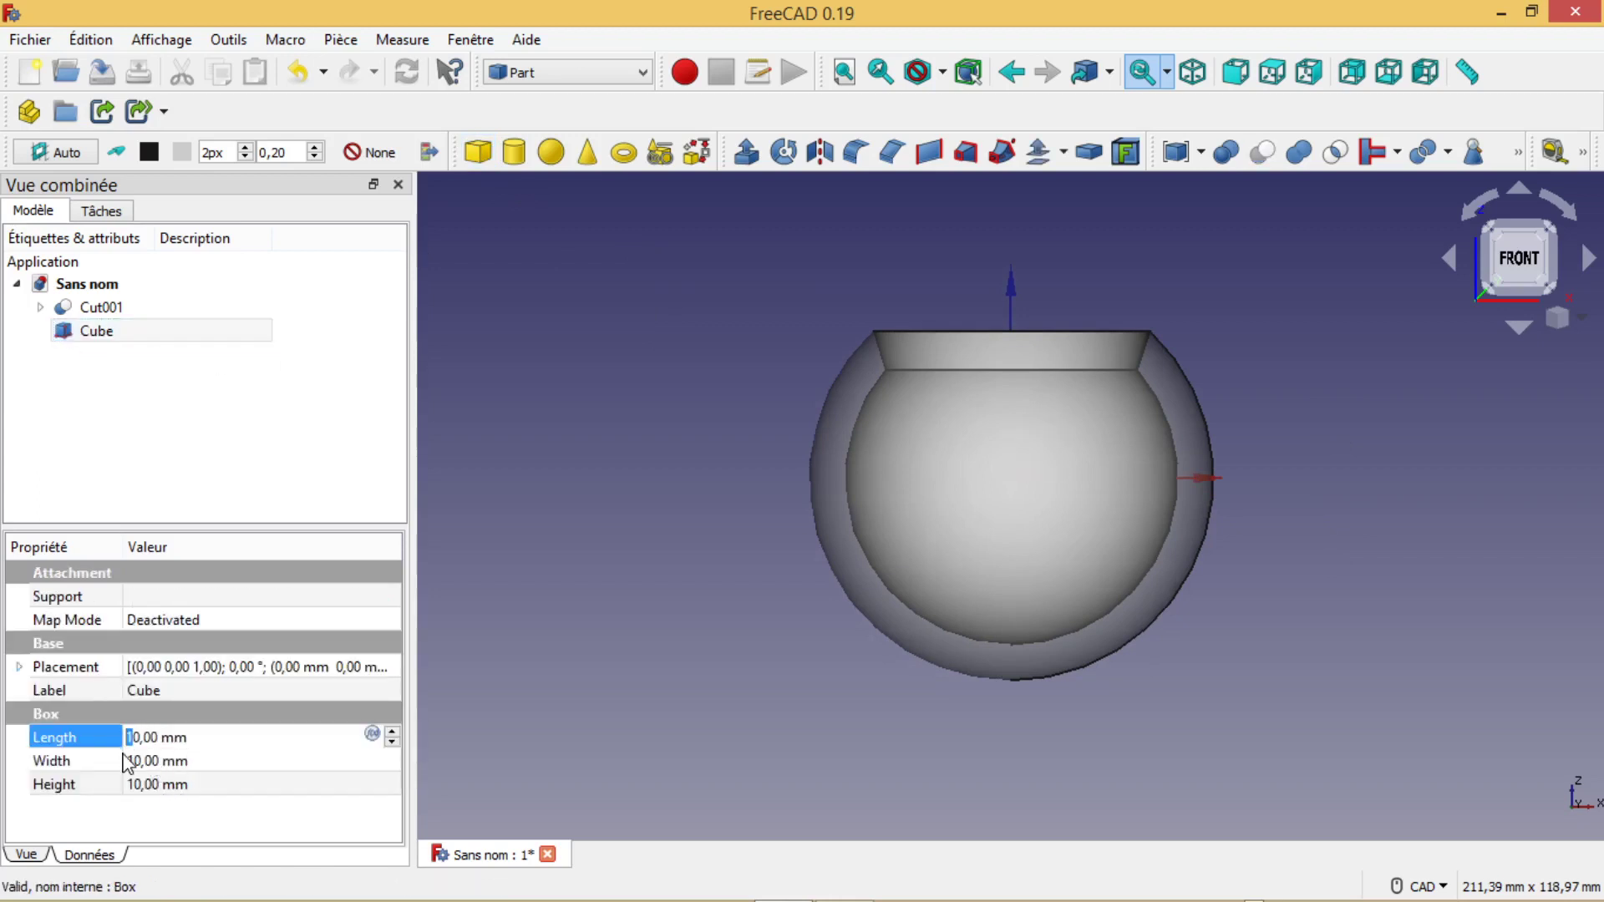
type("6")
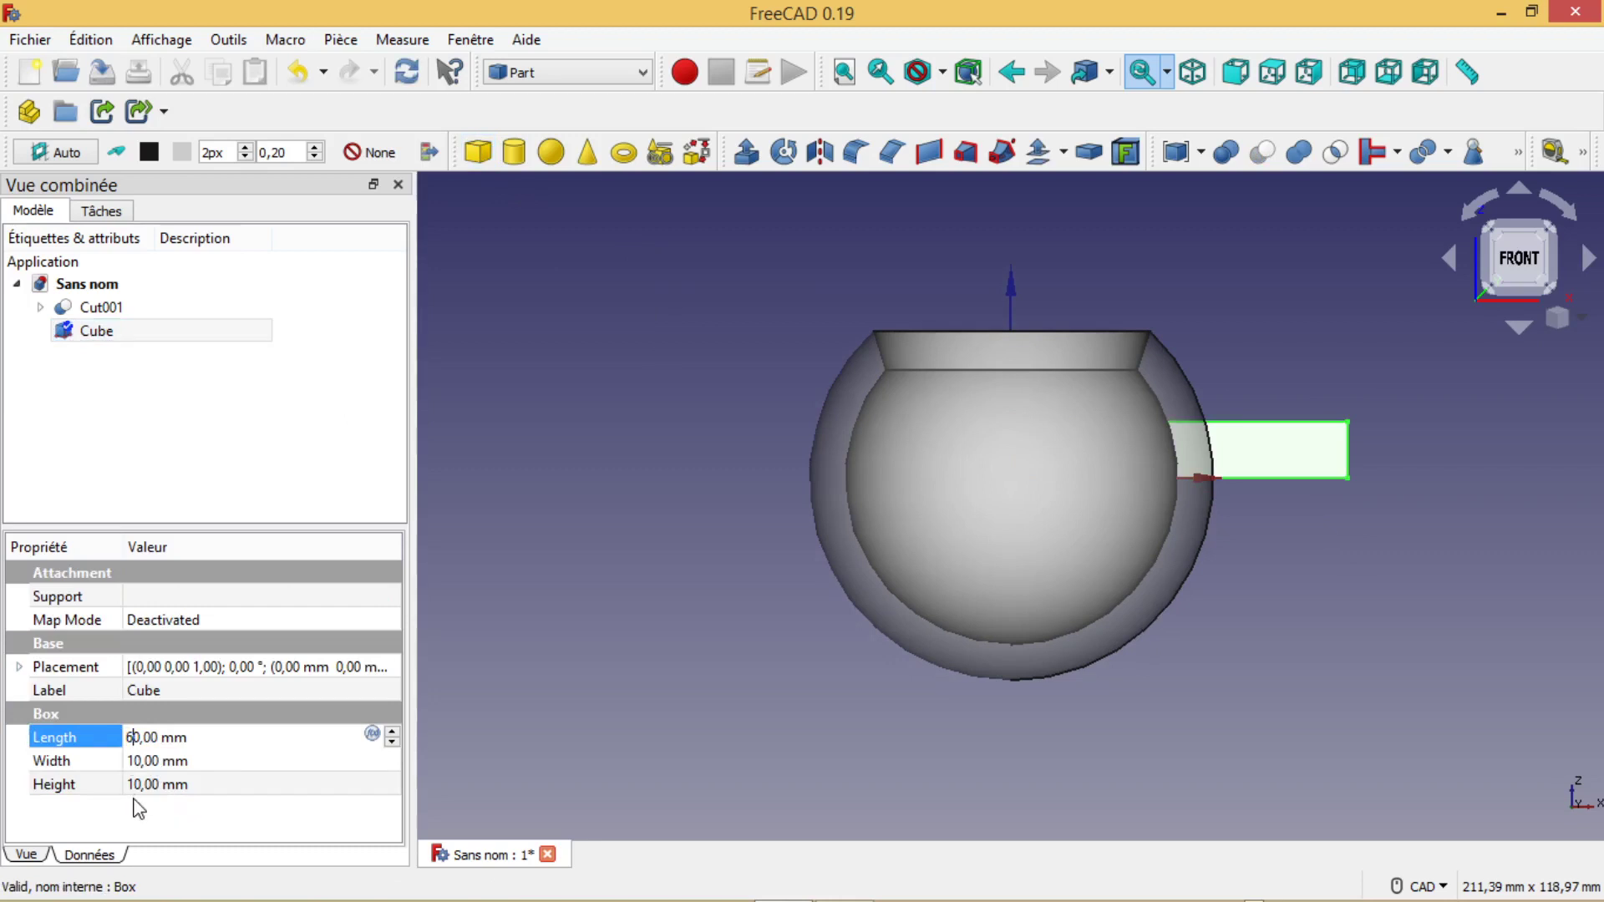
left_click(127, 785)
left_click(127, 785)
left_click_drag(138, 784, 126, 784)
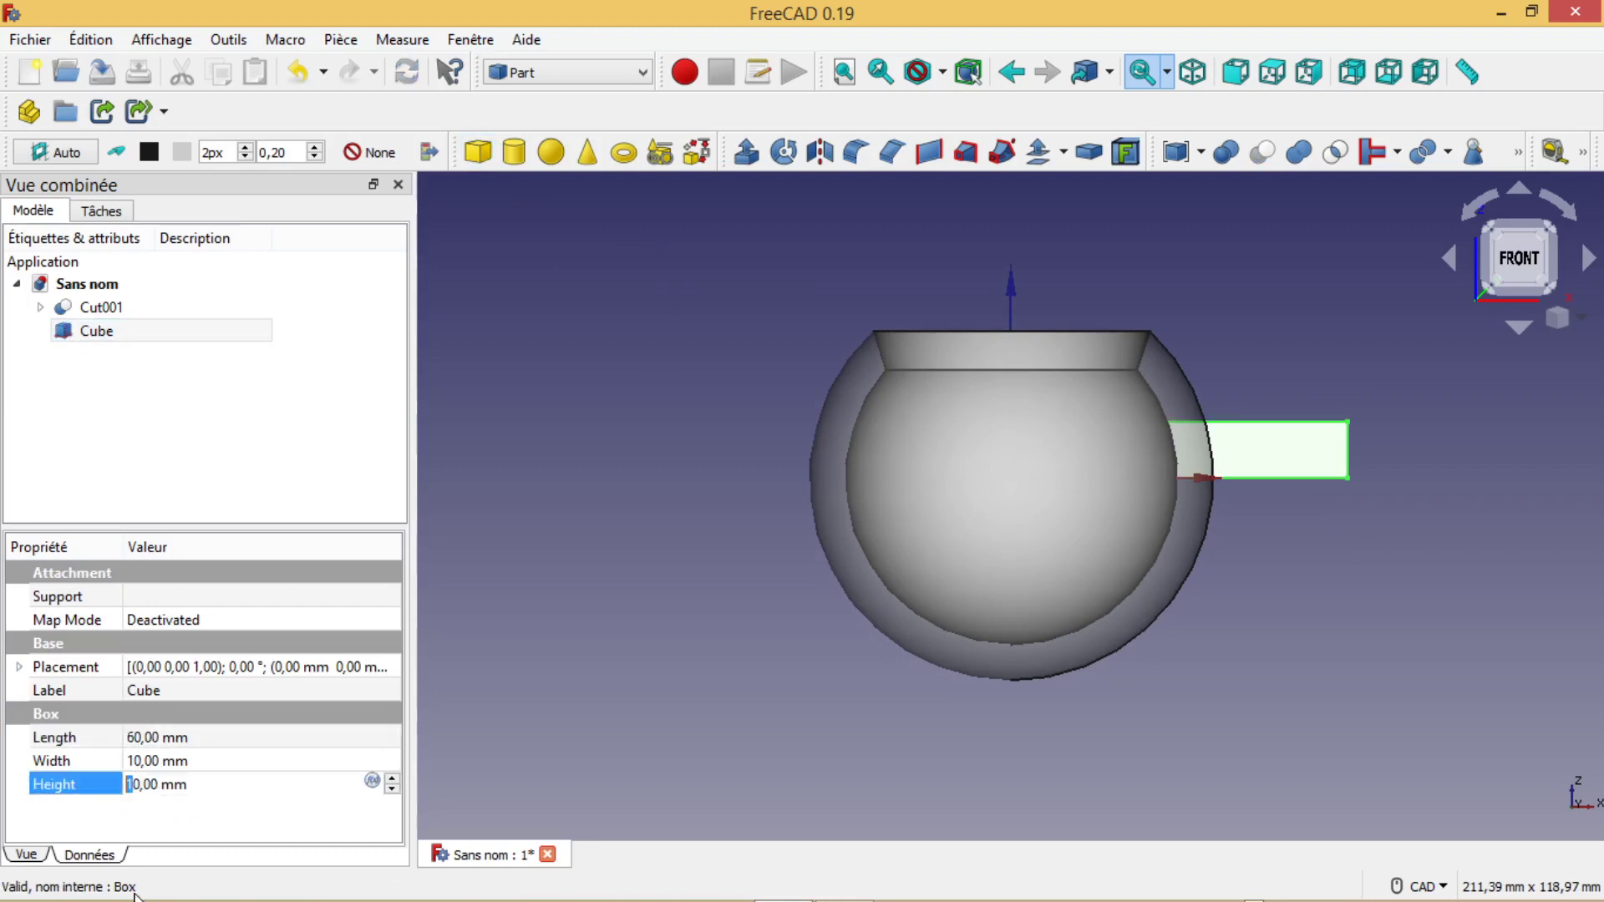
type("6")
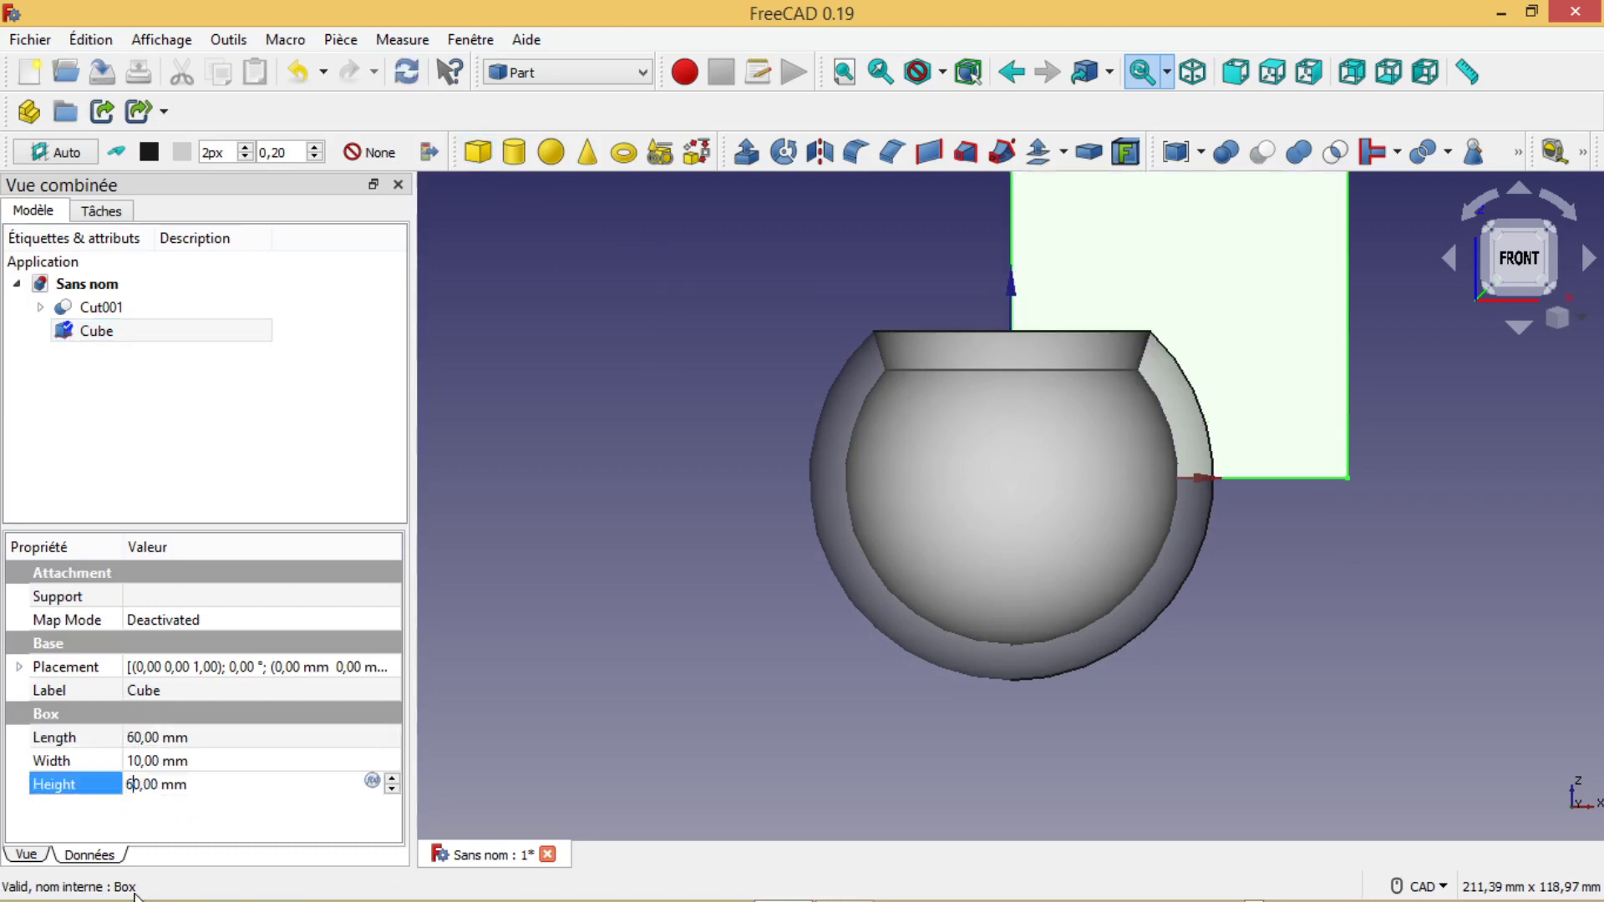
left_click(169, 761)
left_click(170, 762)
left_click(136, 762)
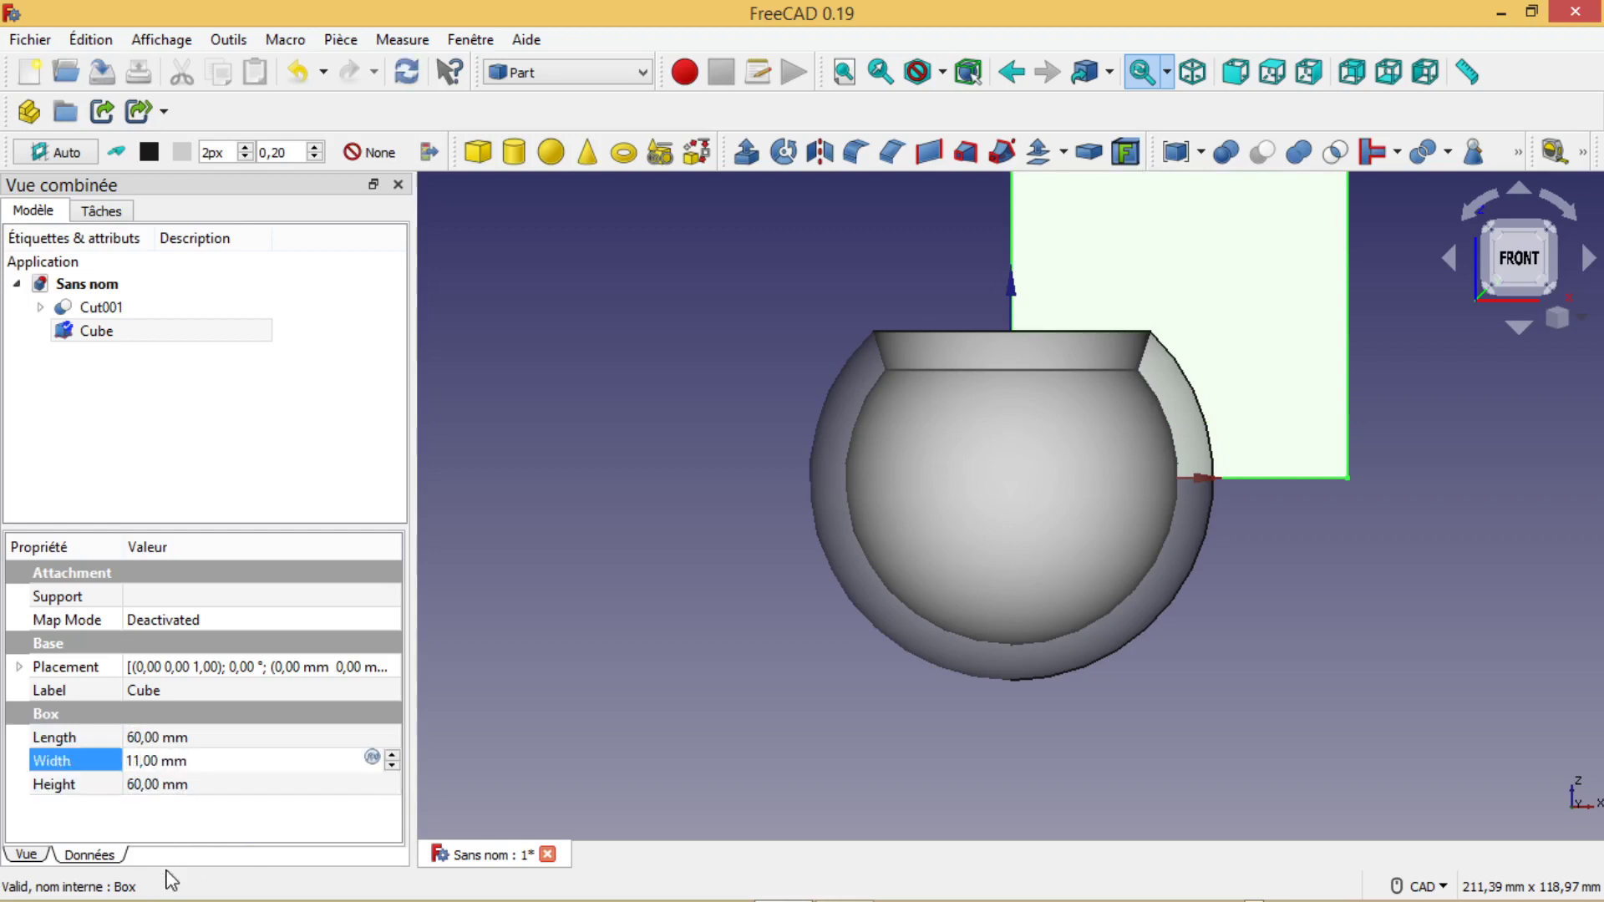
Step: Set the cube's placement to a Y translation of -5.5 mm, centring it across the vessel's X axis
middle_click_drag(1367, 576, 1097, 560)
middle_click_drag(1350, 494, 1367, 574)
left_click(1517, 266)
left_click(370, 724)
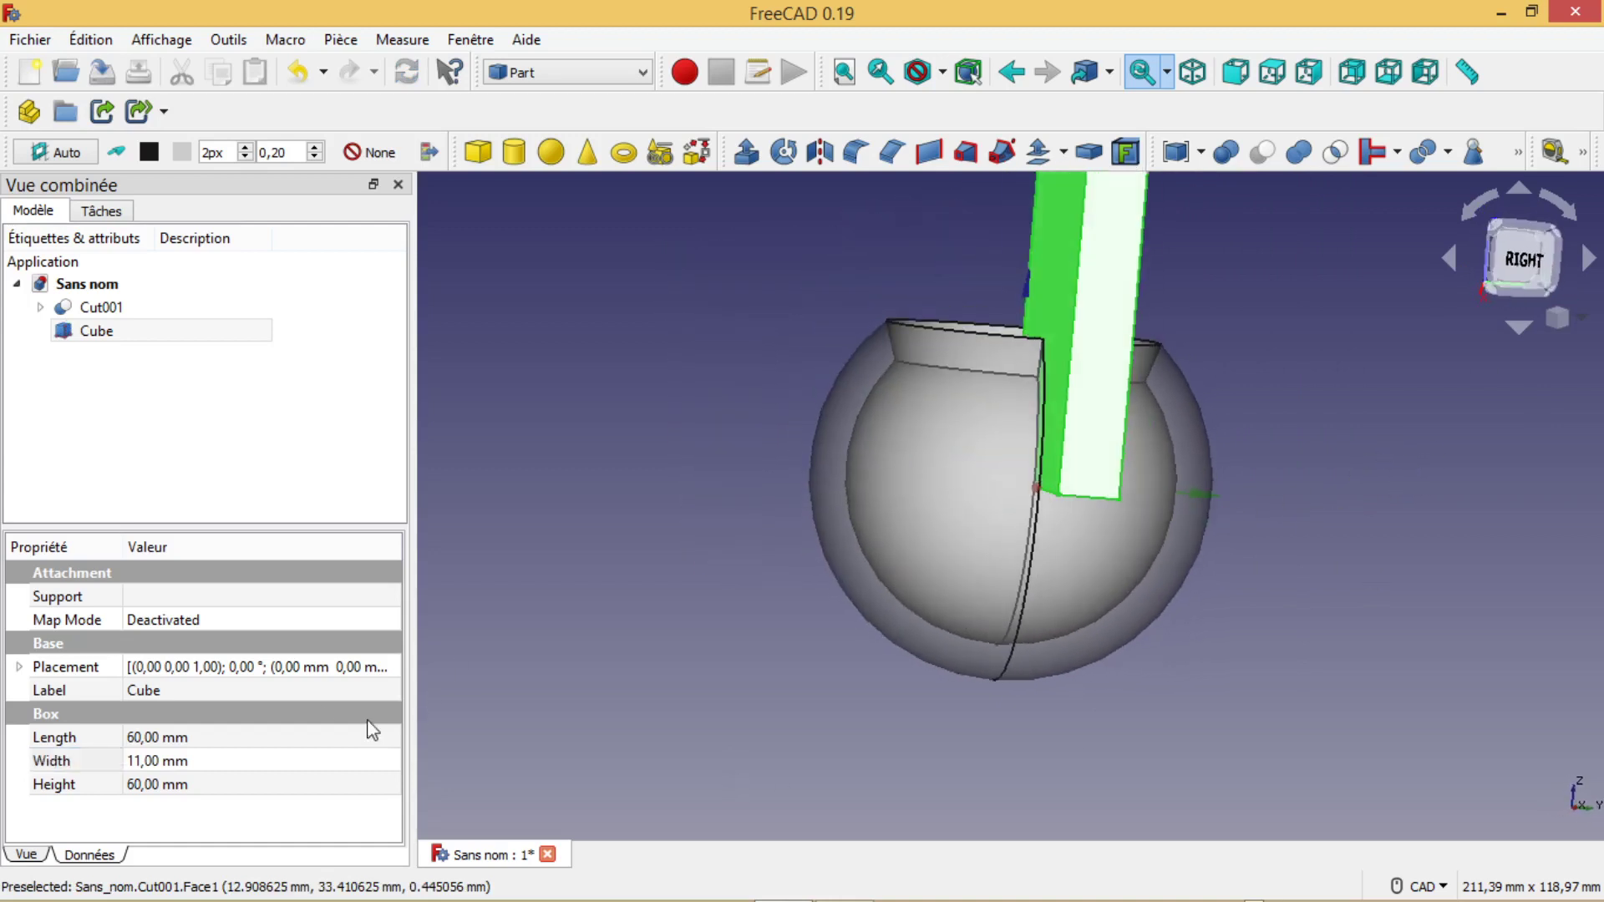
left_click(321, 675)
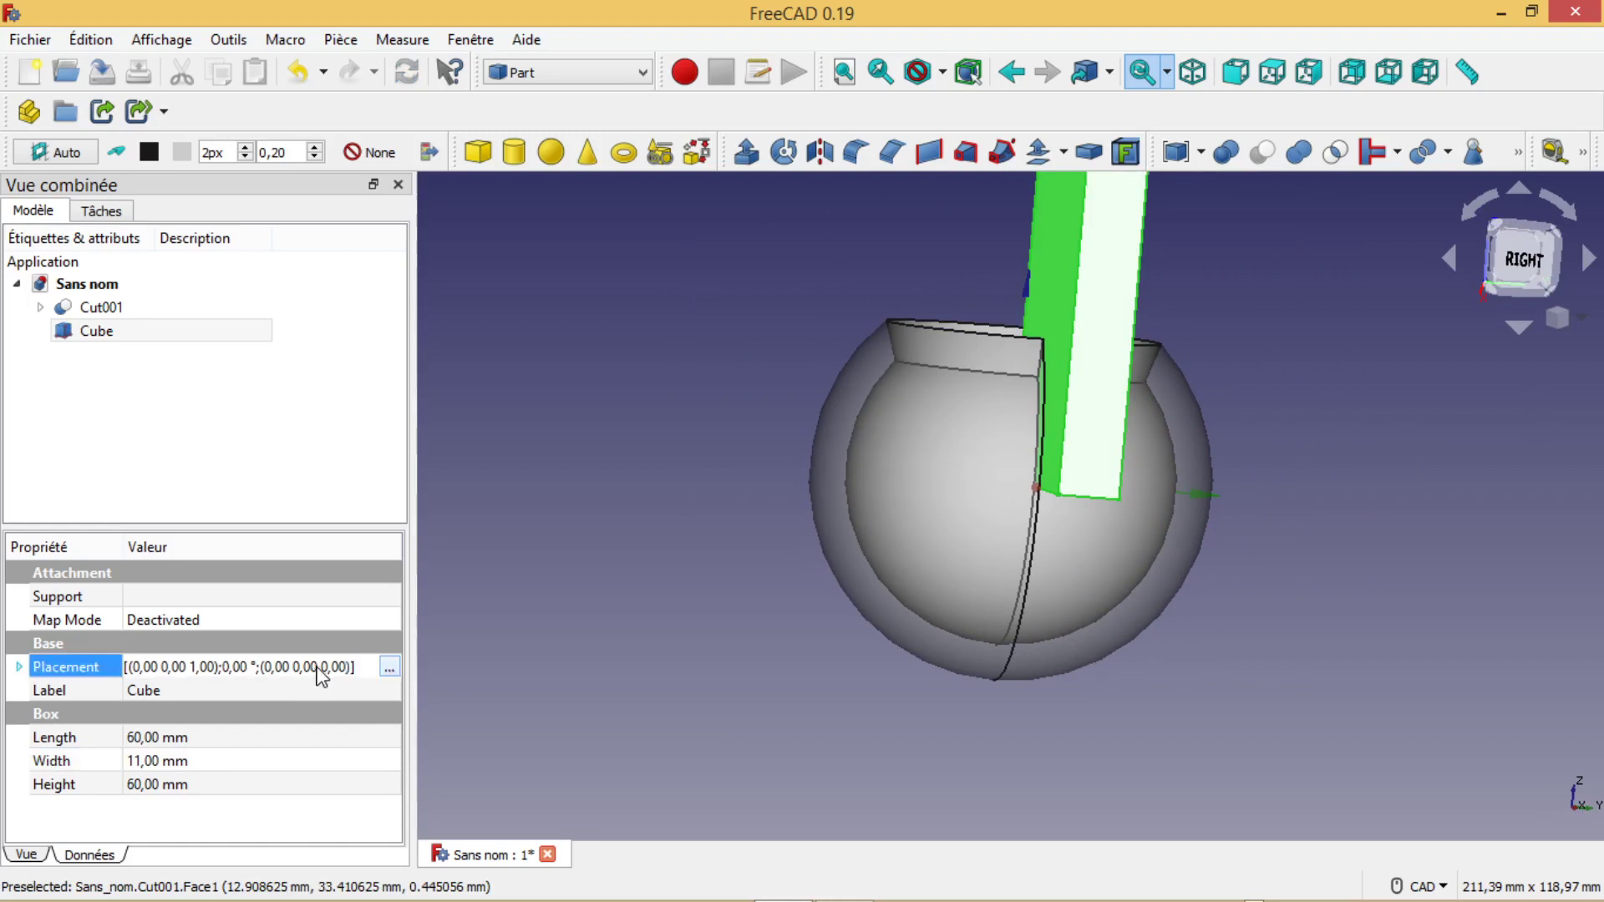
left_click(394, 669)
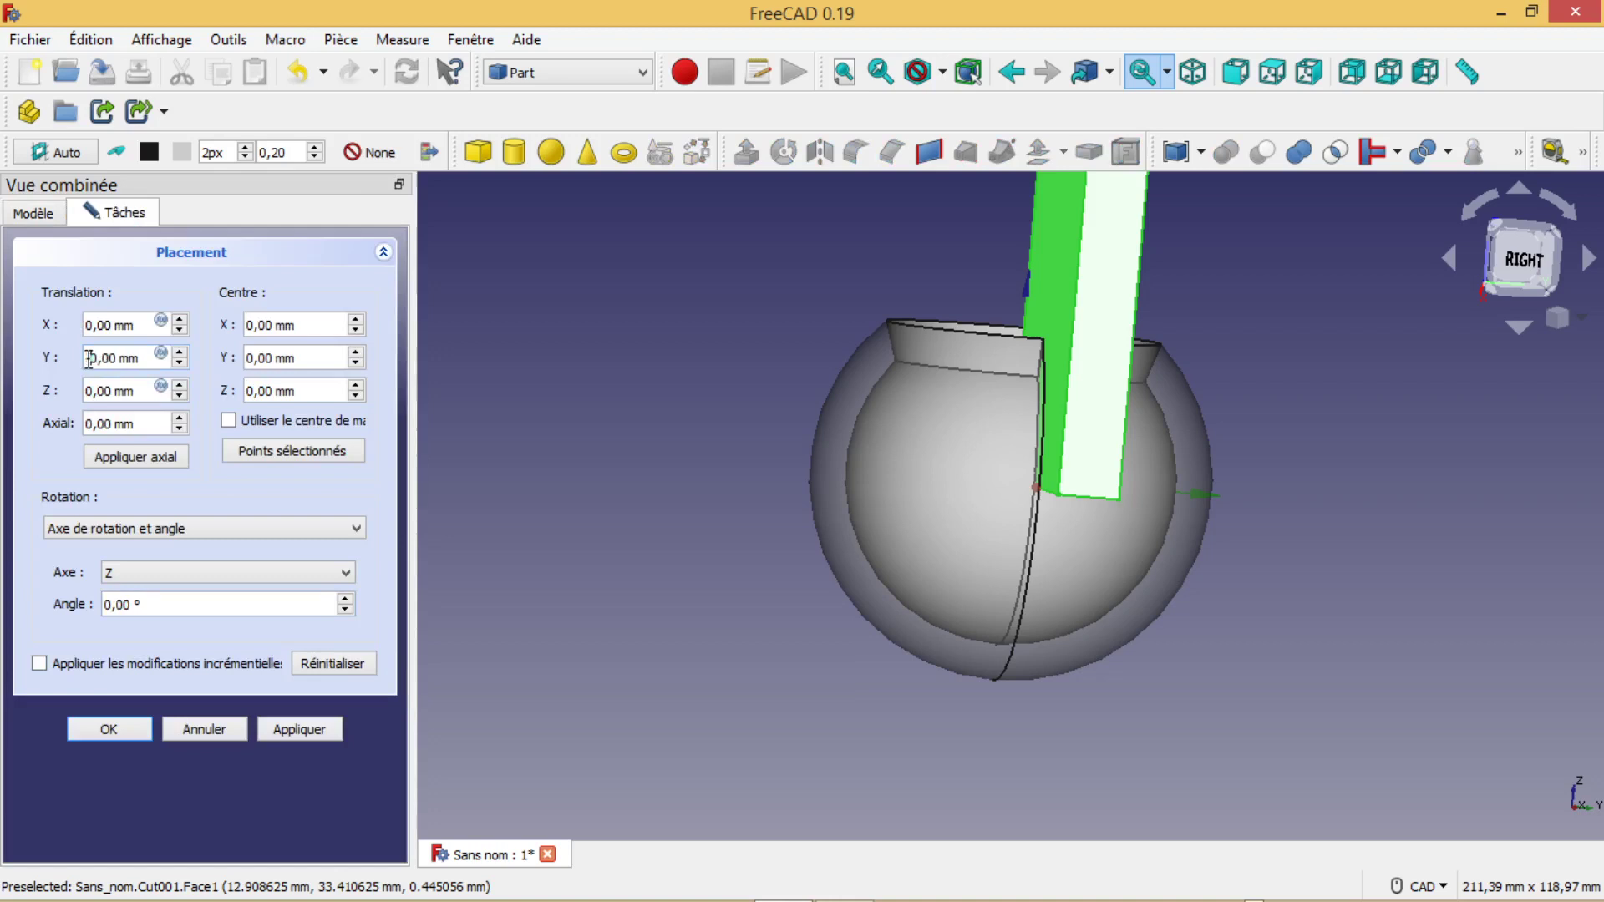
type("5,")
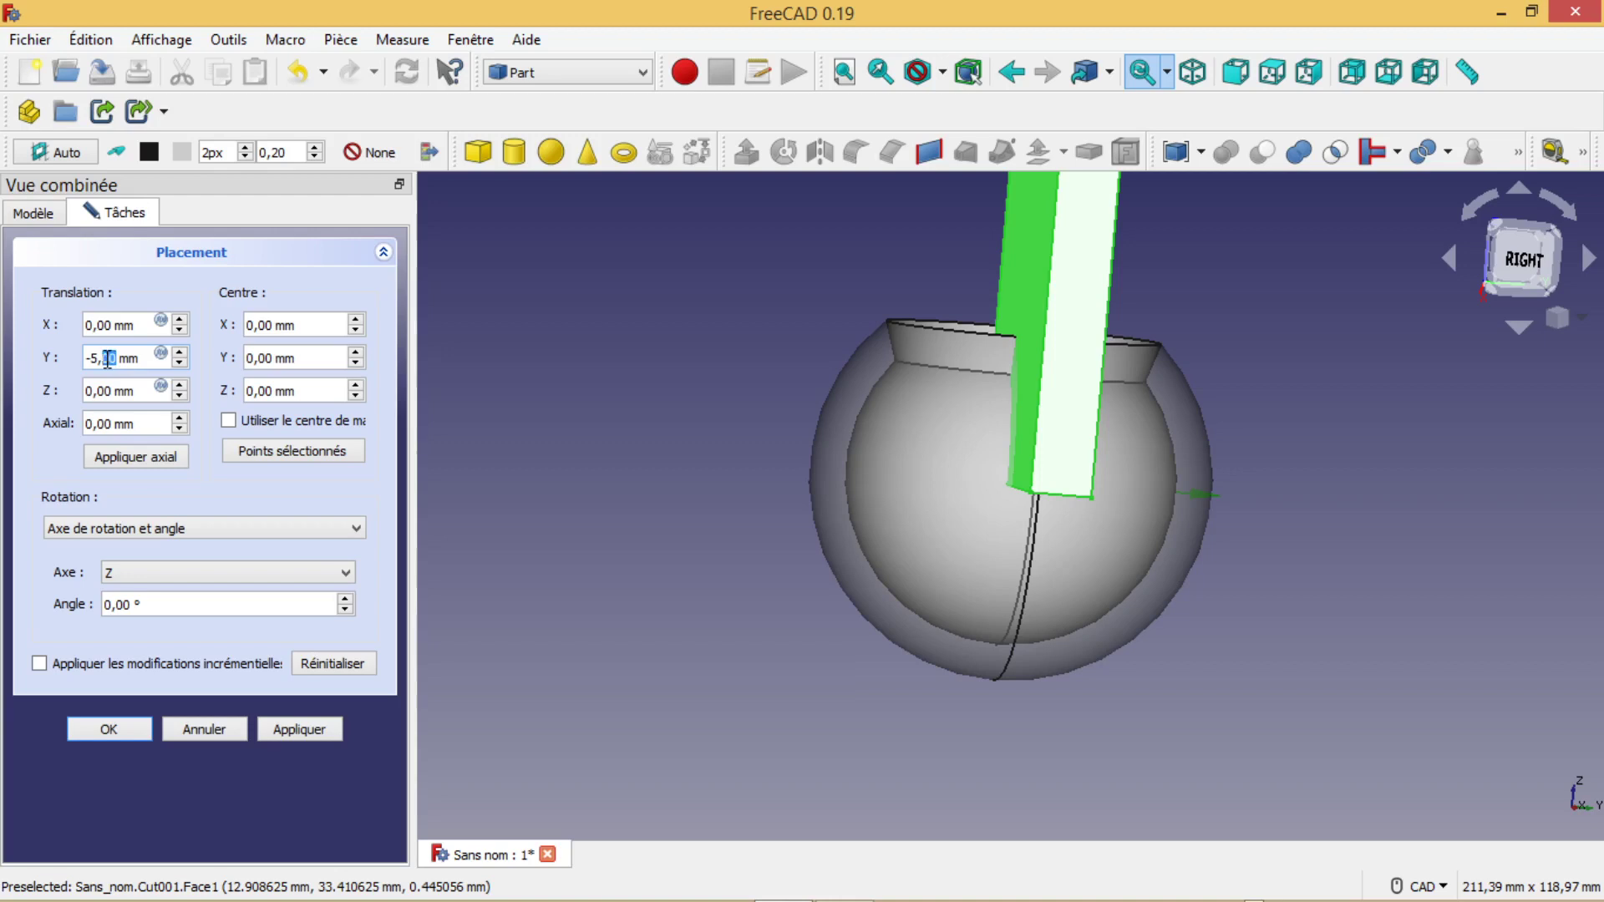
type("5")
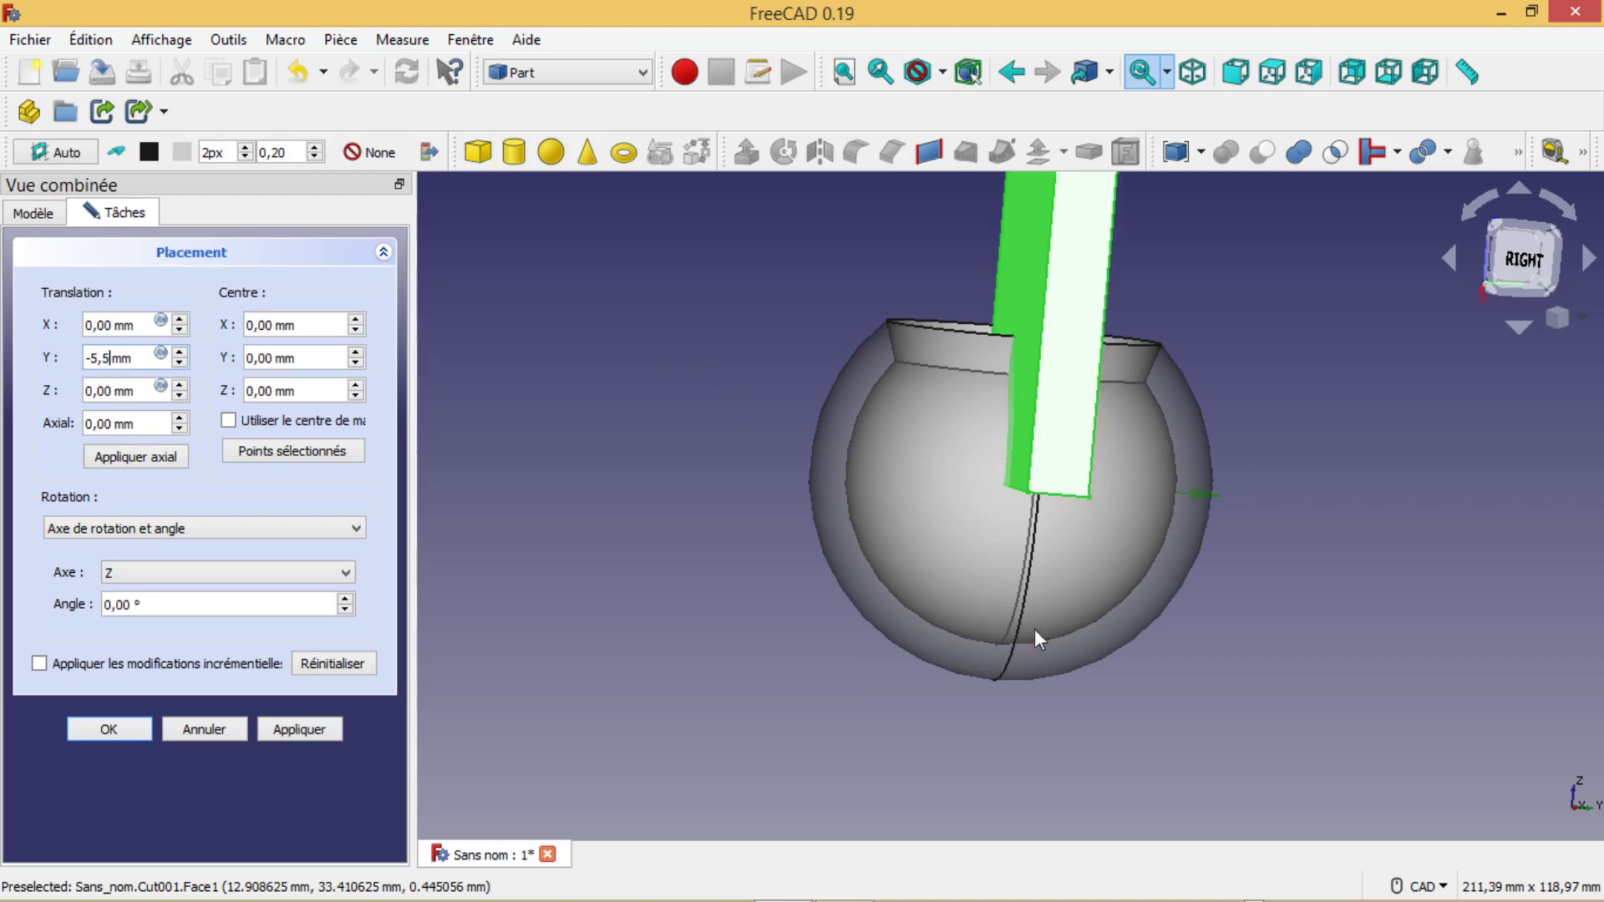
middle_click_drag(1220, 605, 1182, 608)
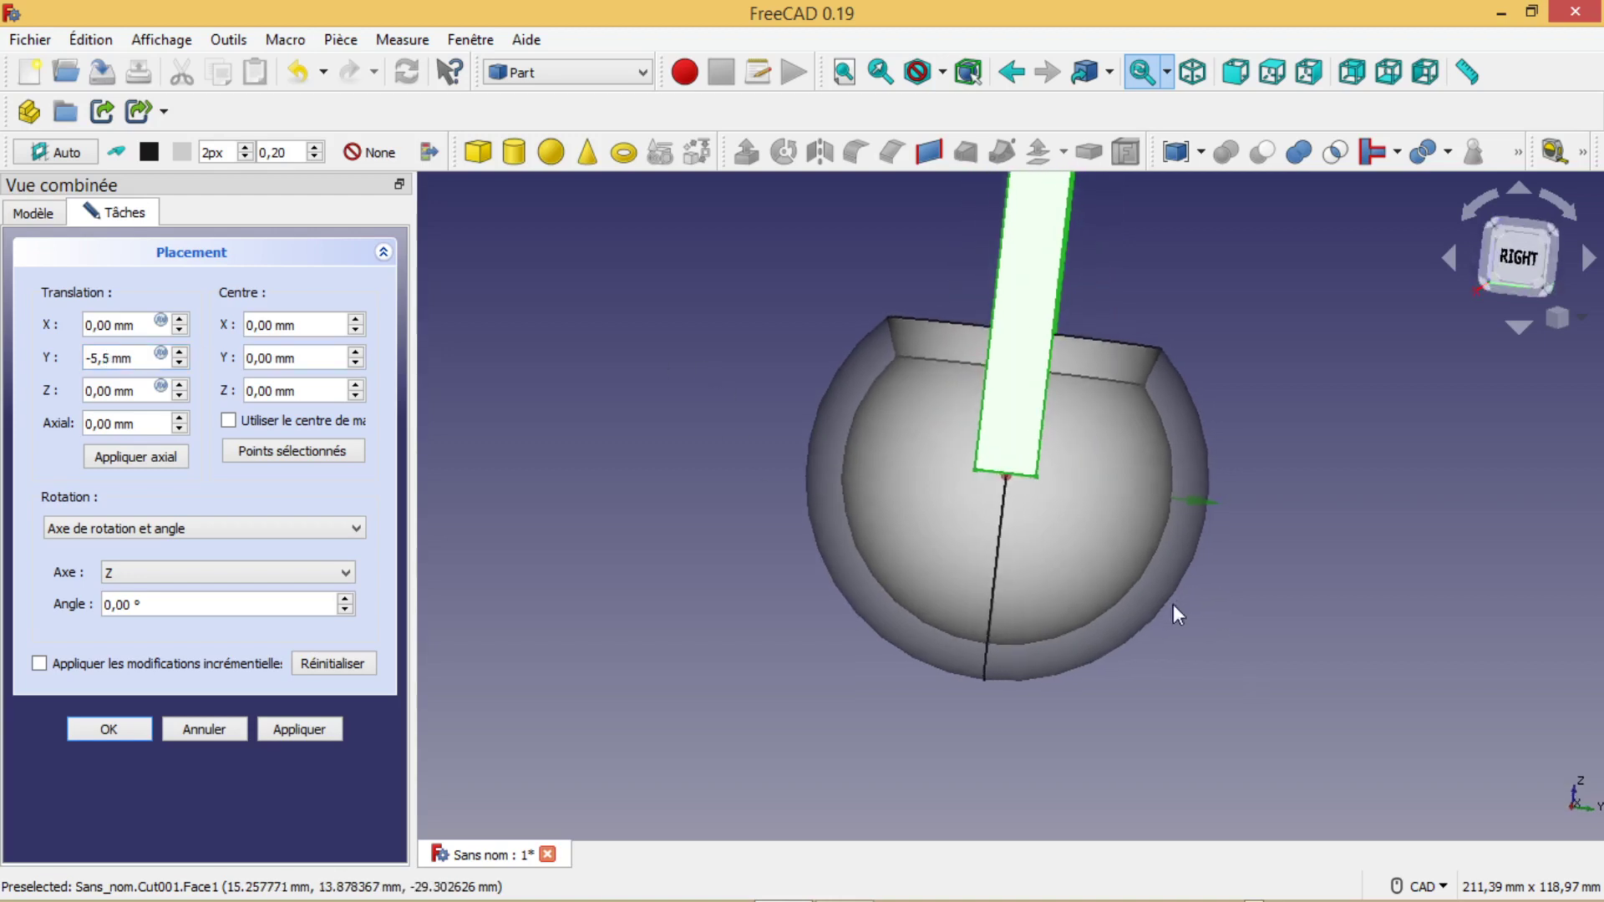
left_click(110, 729)
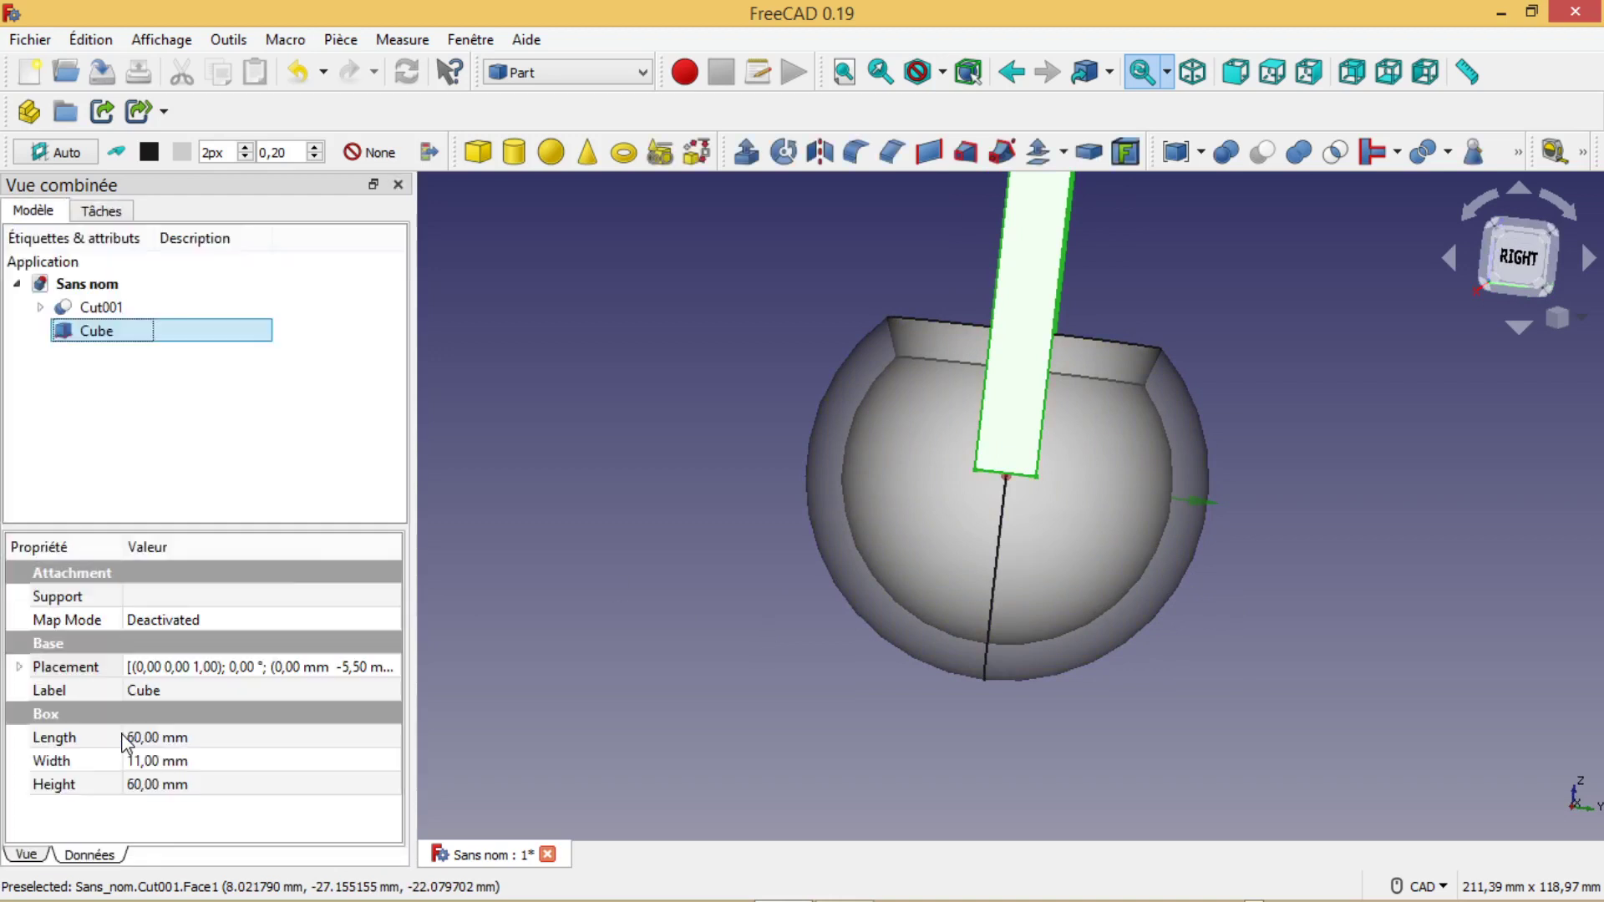
Step: Subtract the cube from the vessel with a Boolean Cut to make a slot in its side wall
left_click(101, 309)
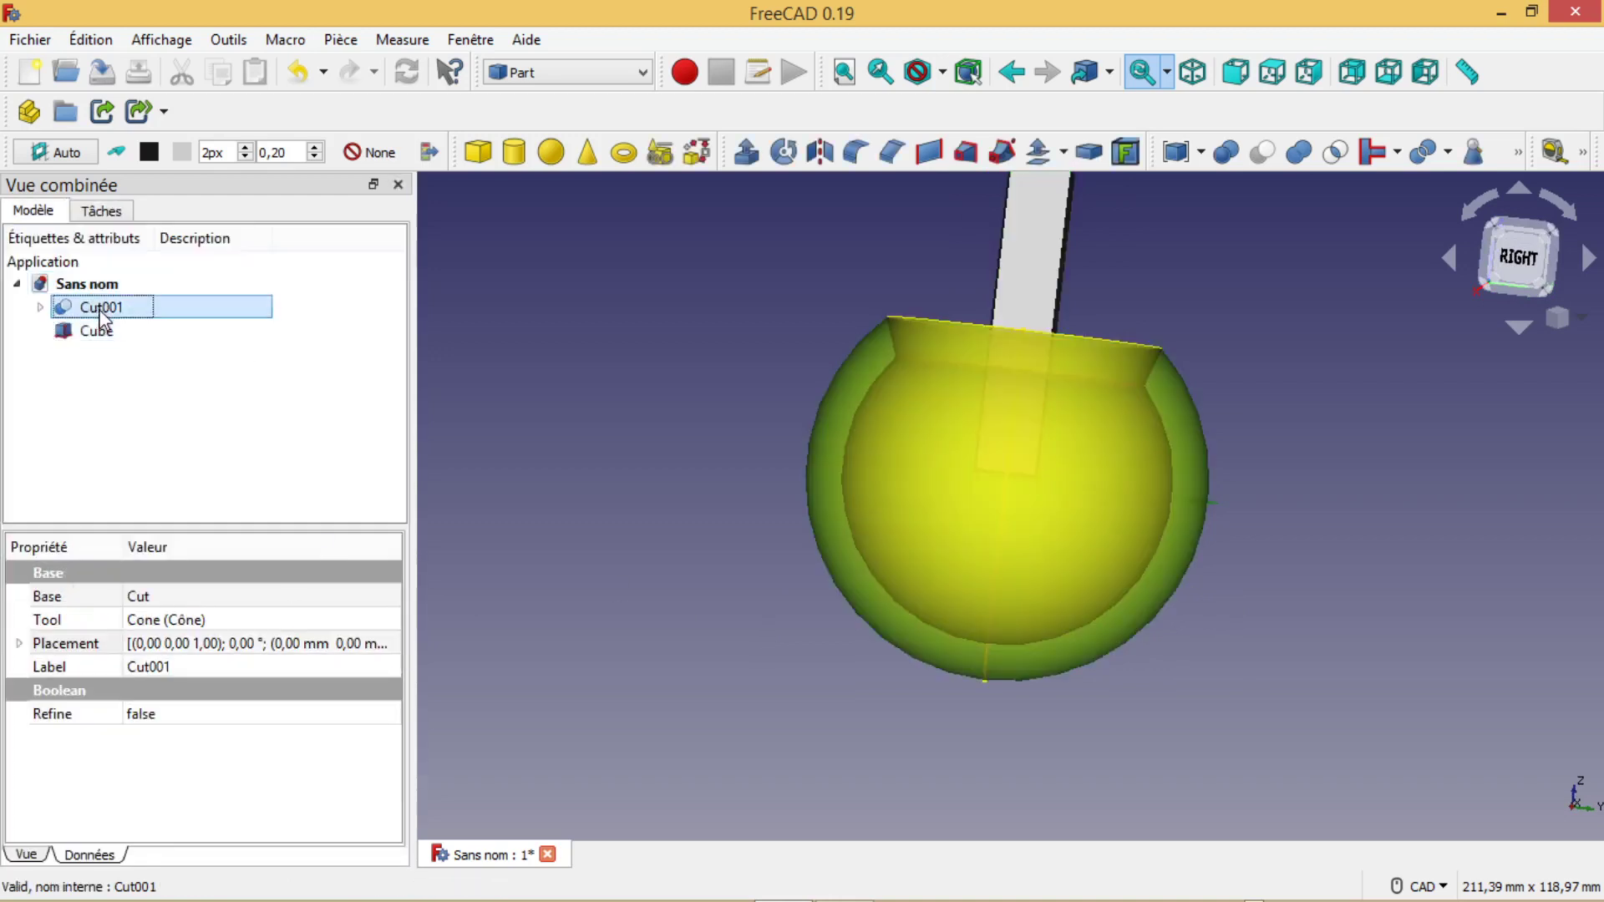
left_click(96, 331, "ctrl")
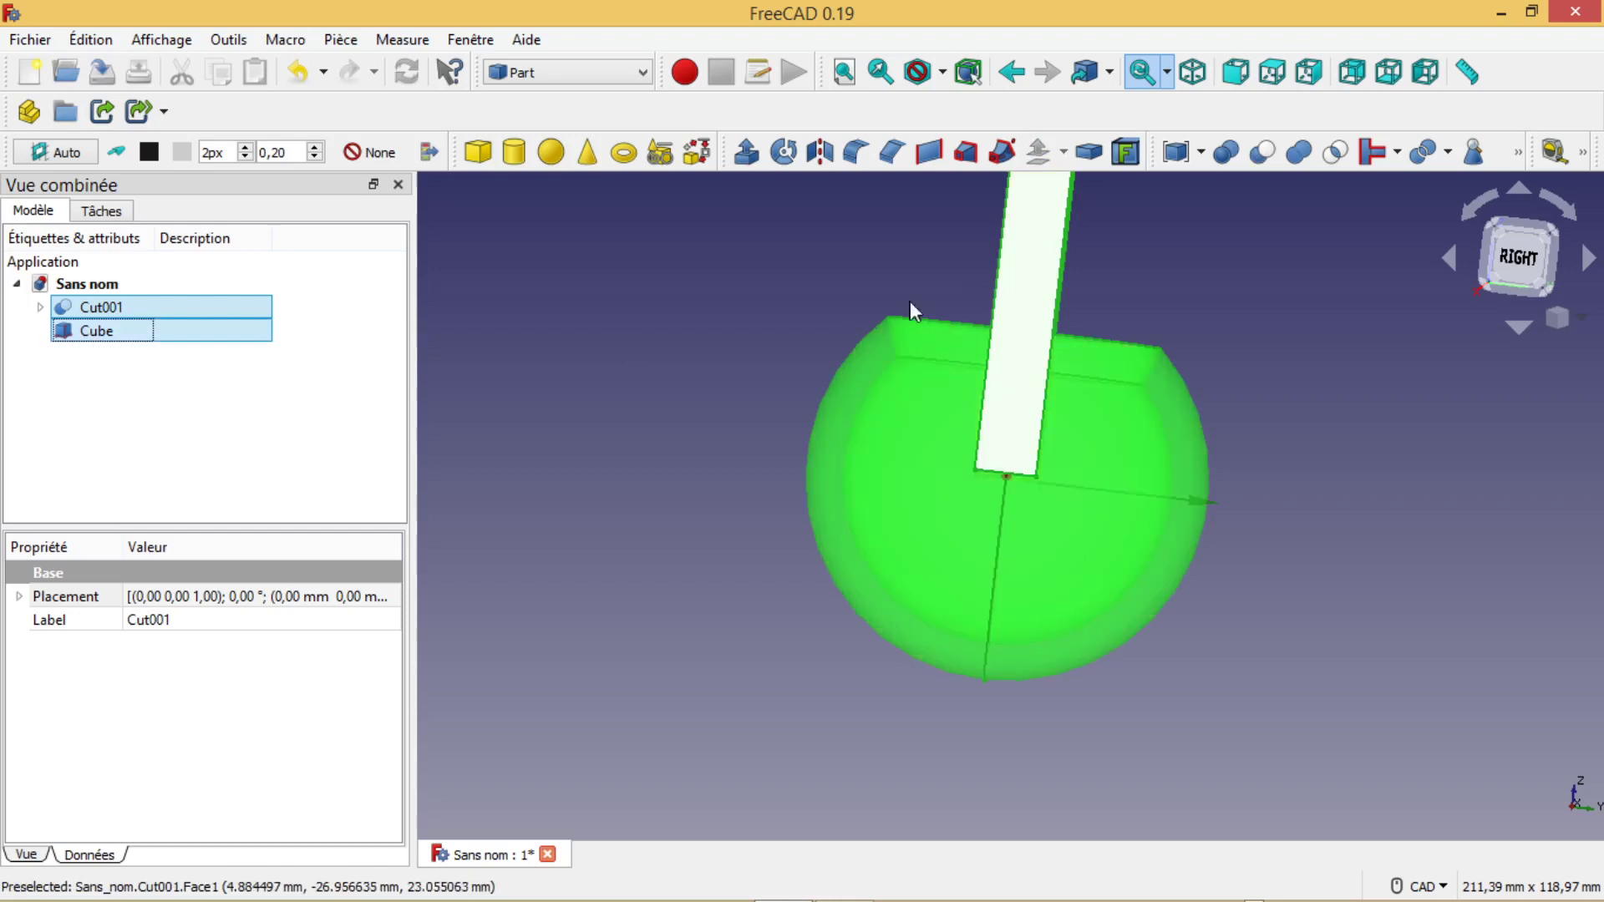
left_click(1262, 152)
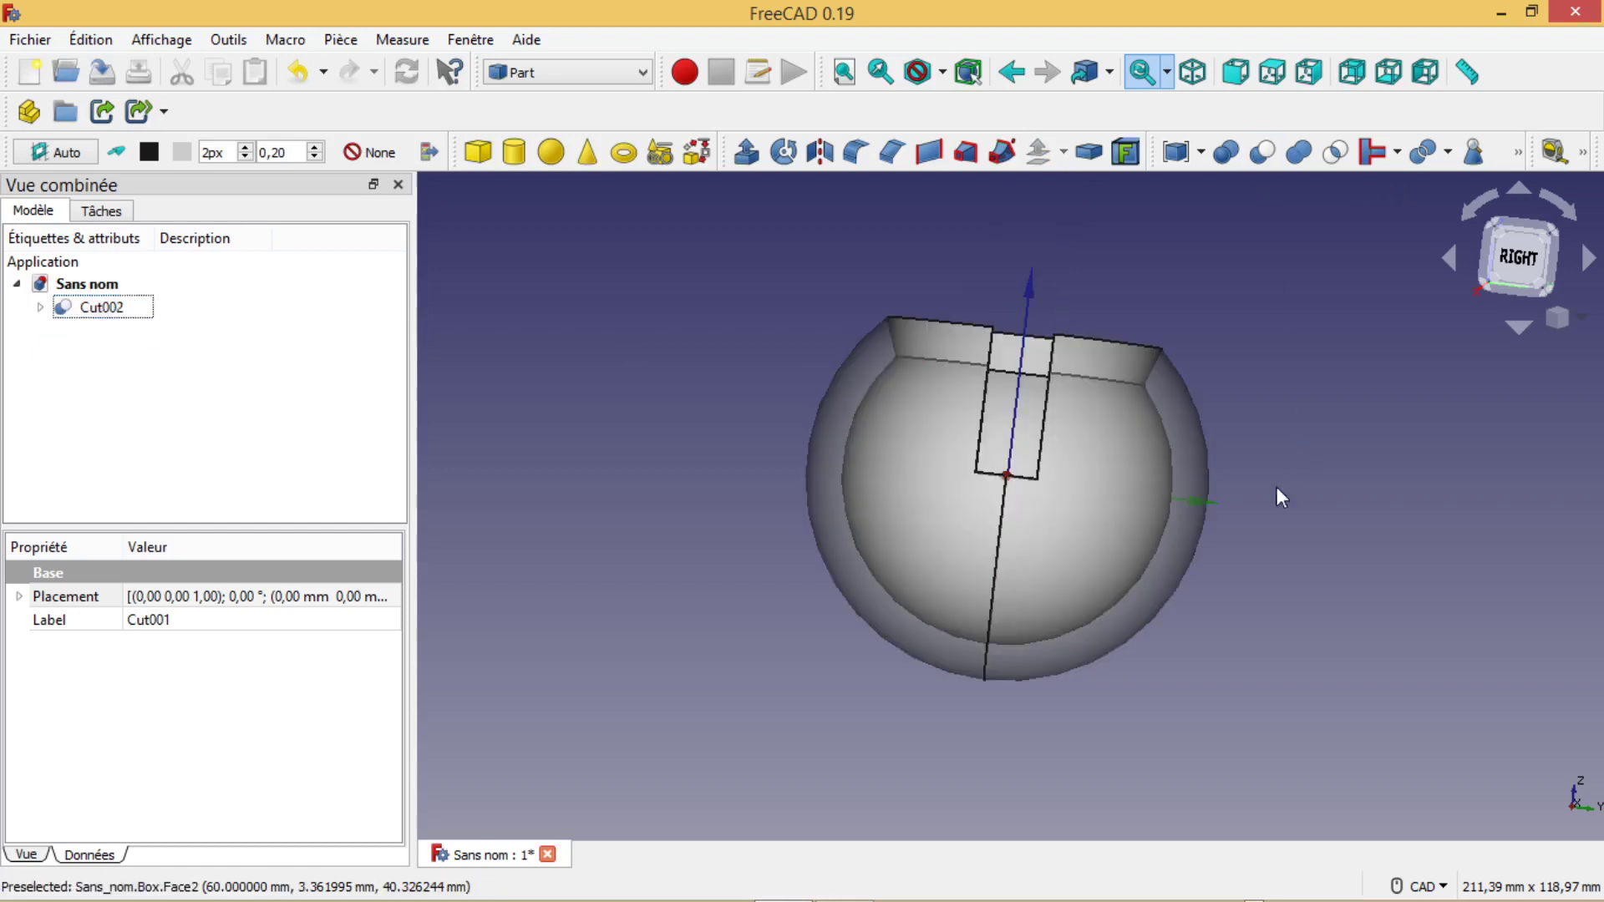
mouse_move(615, 476)
middle_mouse_down()
mouse_move(640, 508)
mouse_move(626, 506)
middle_mouse_up()
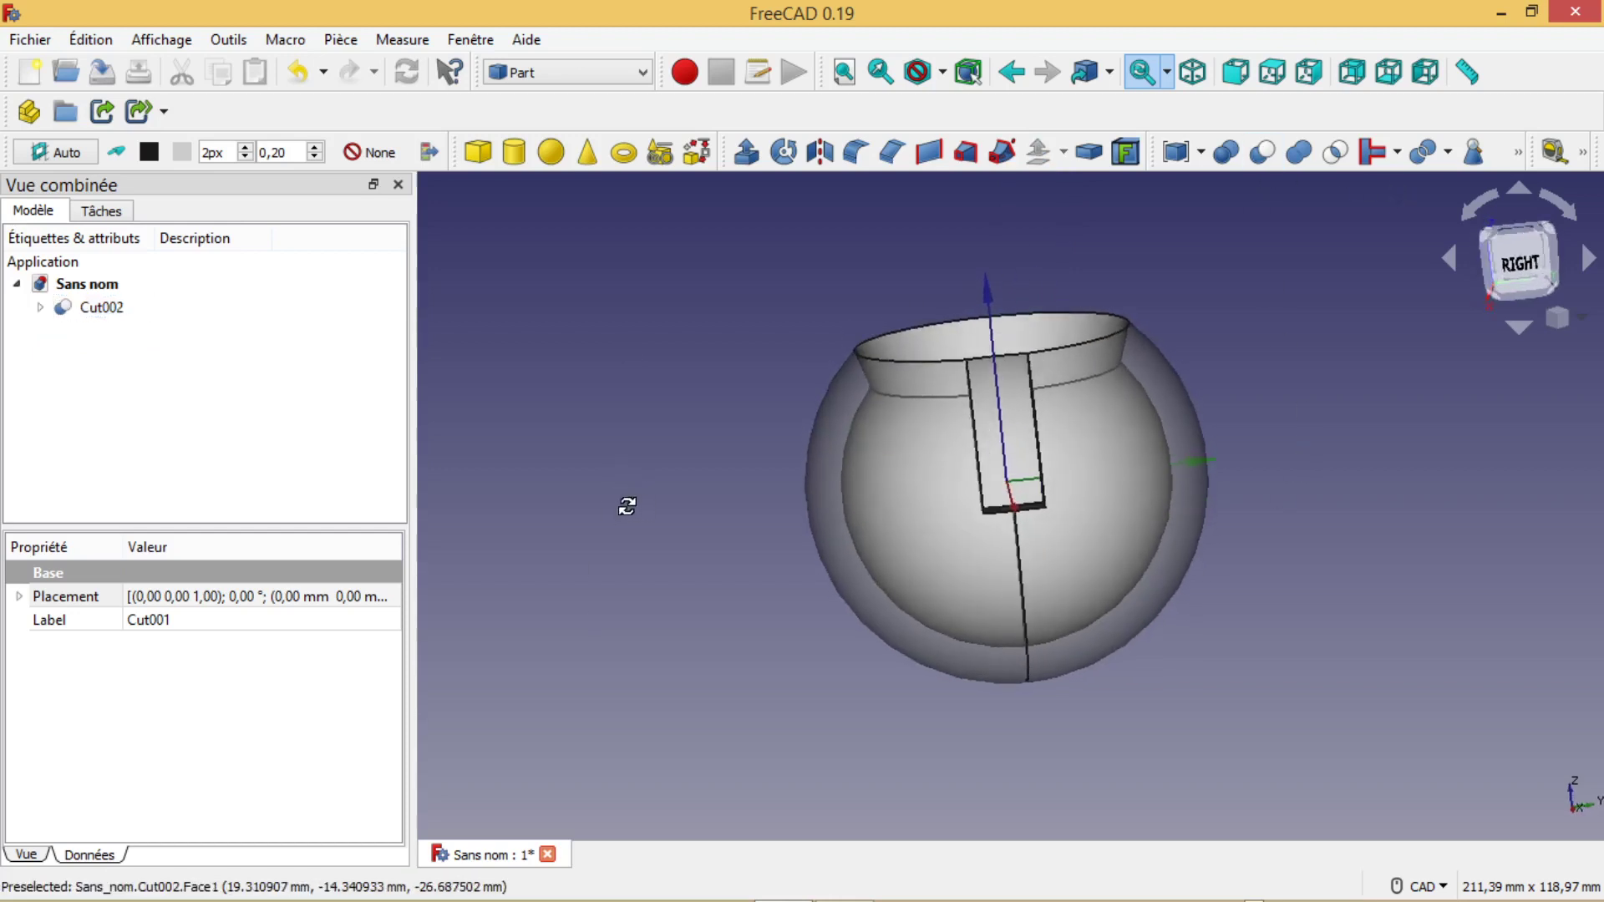
Step: Add a cylinder with a radius of 5.5 mm and a height of 60 mm
left_click(514, 151)
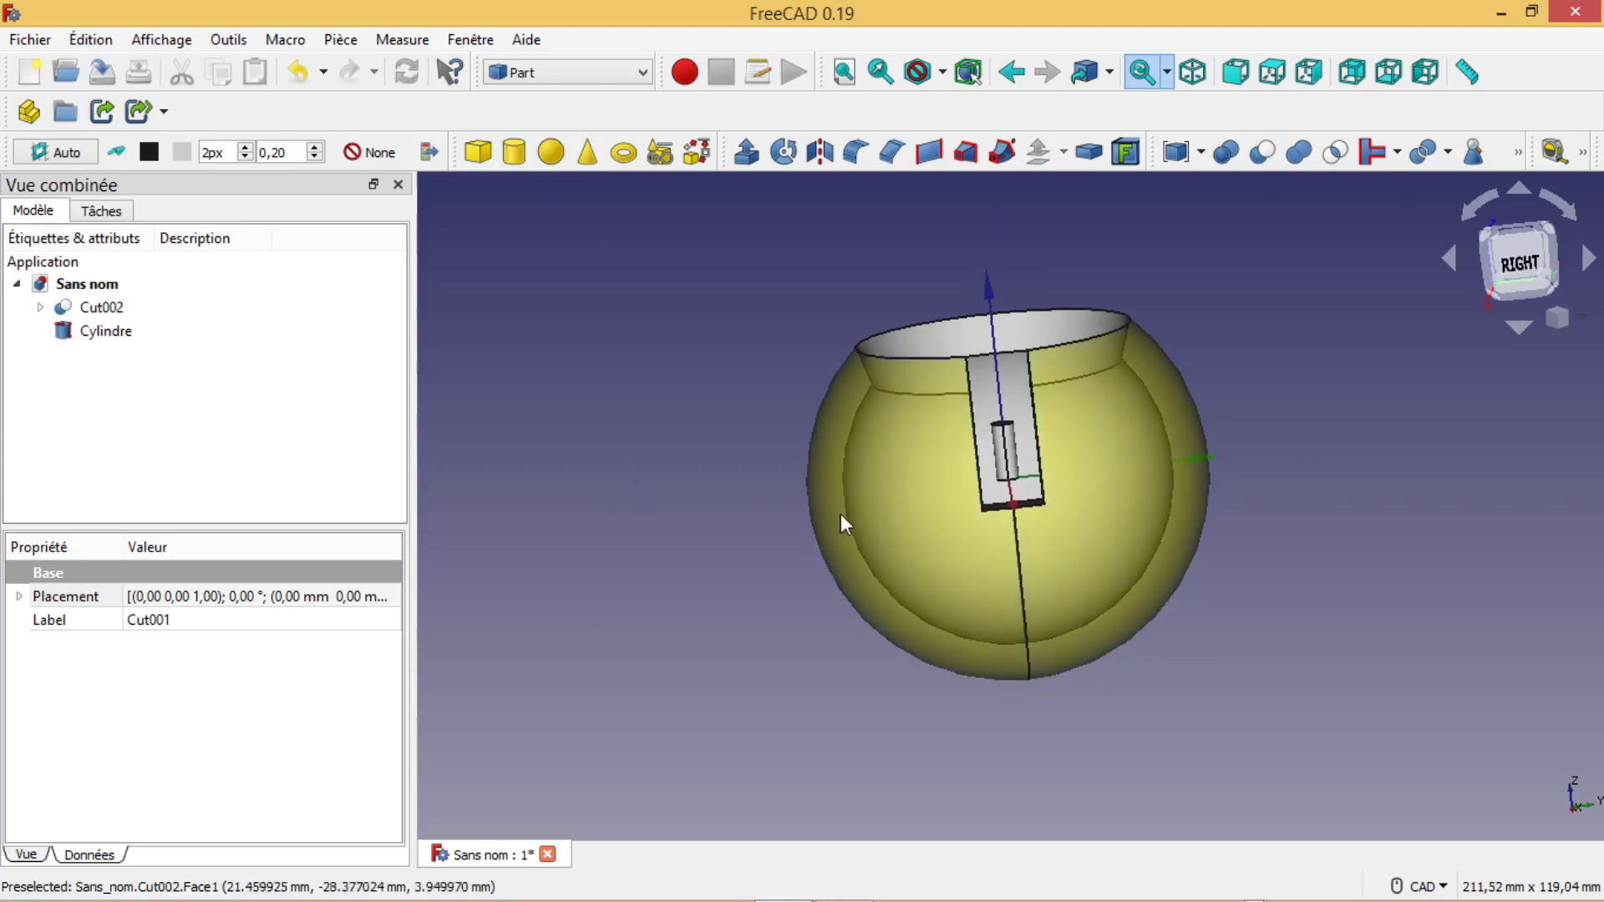
middle_click_drag(735, 526, 1106, 563)
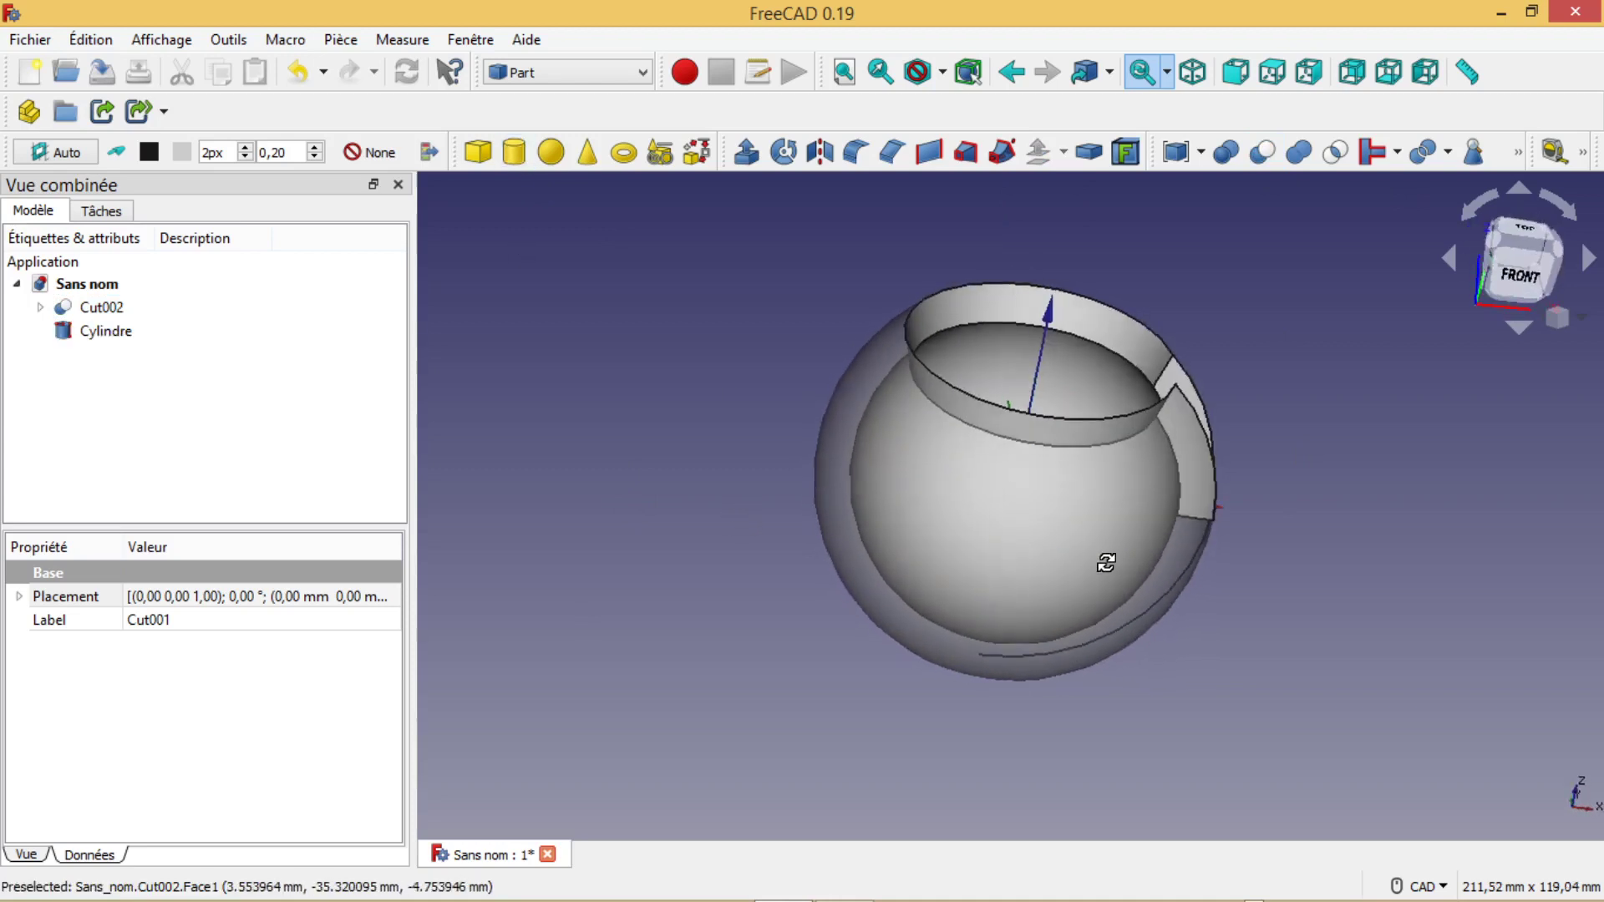
left_click(106, 331)
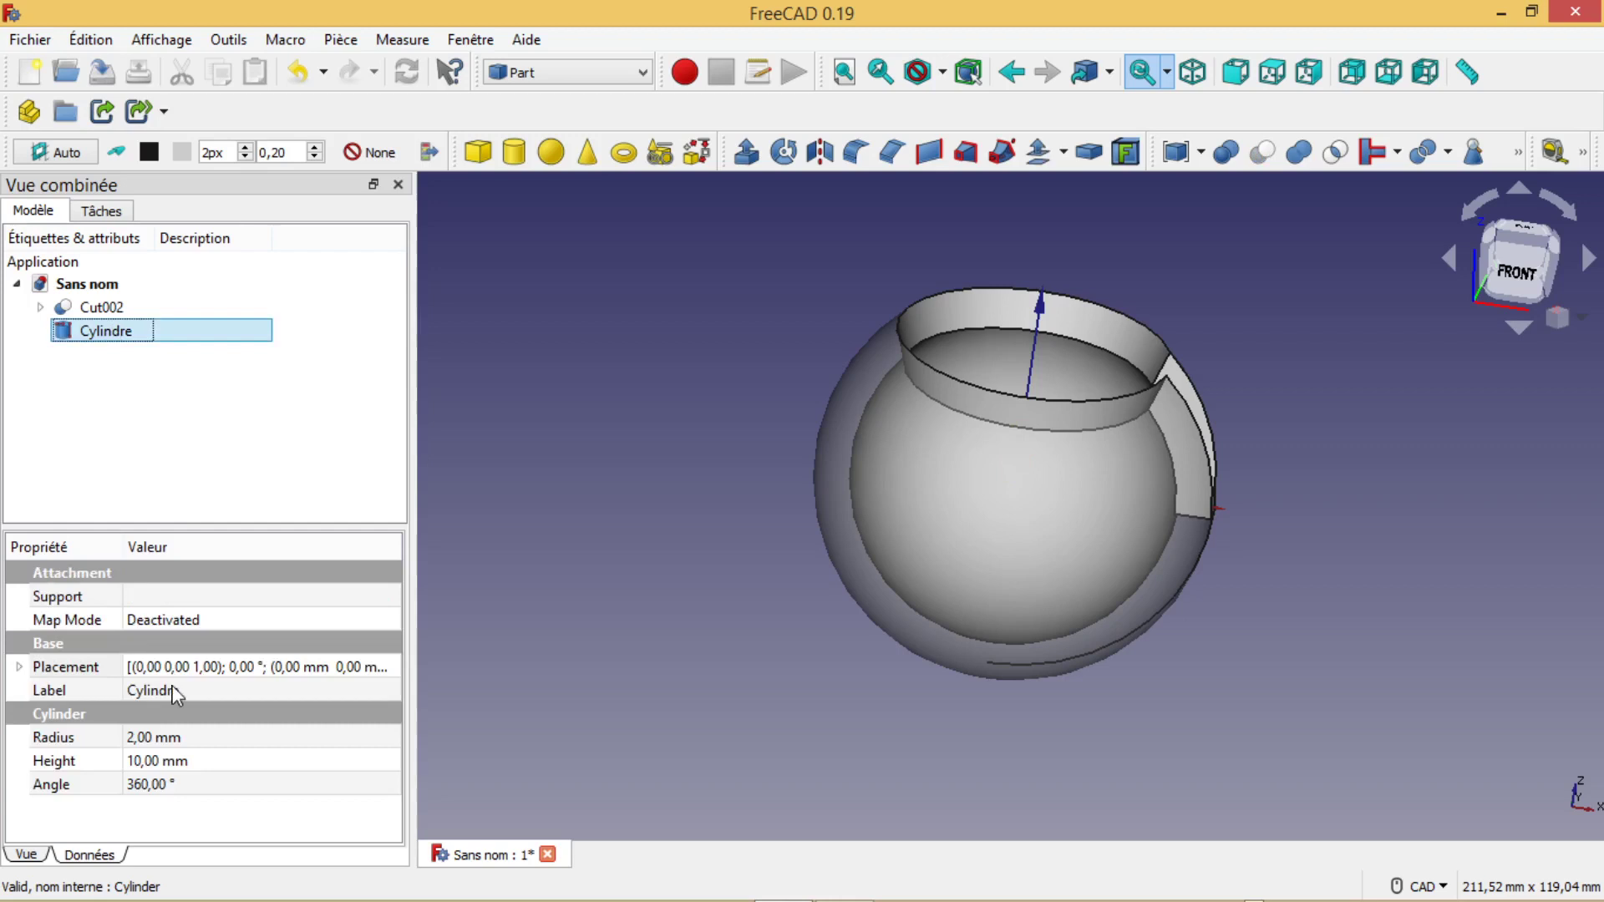
left_click(135, 738)
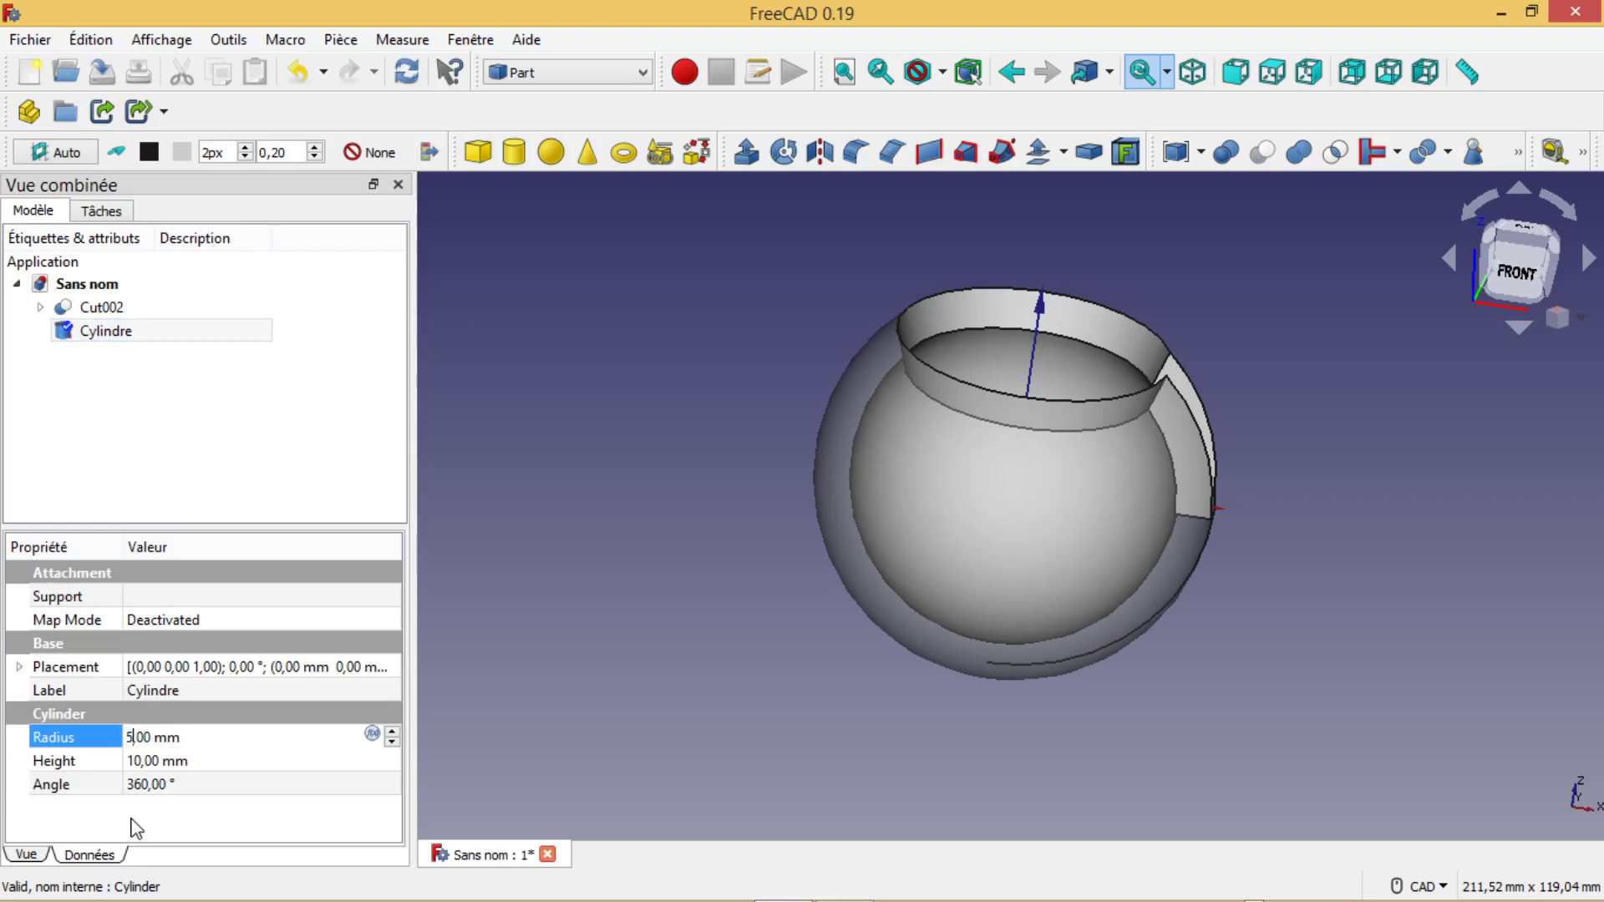
type("5")
left_click(142, 761)
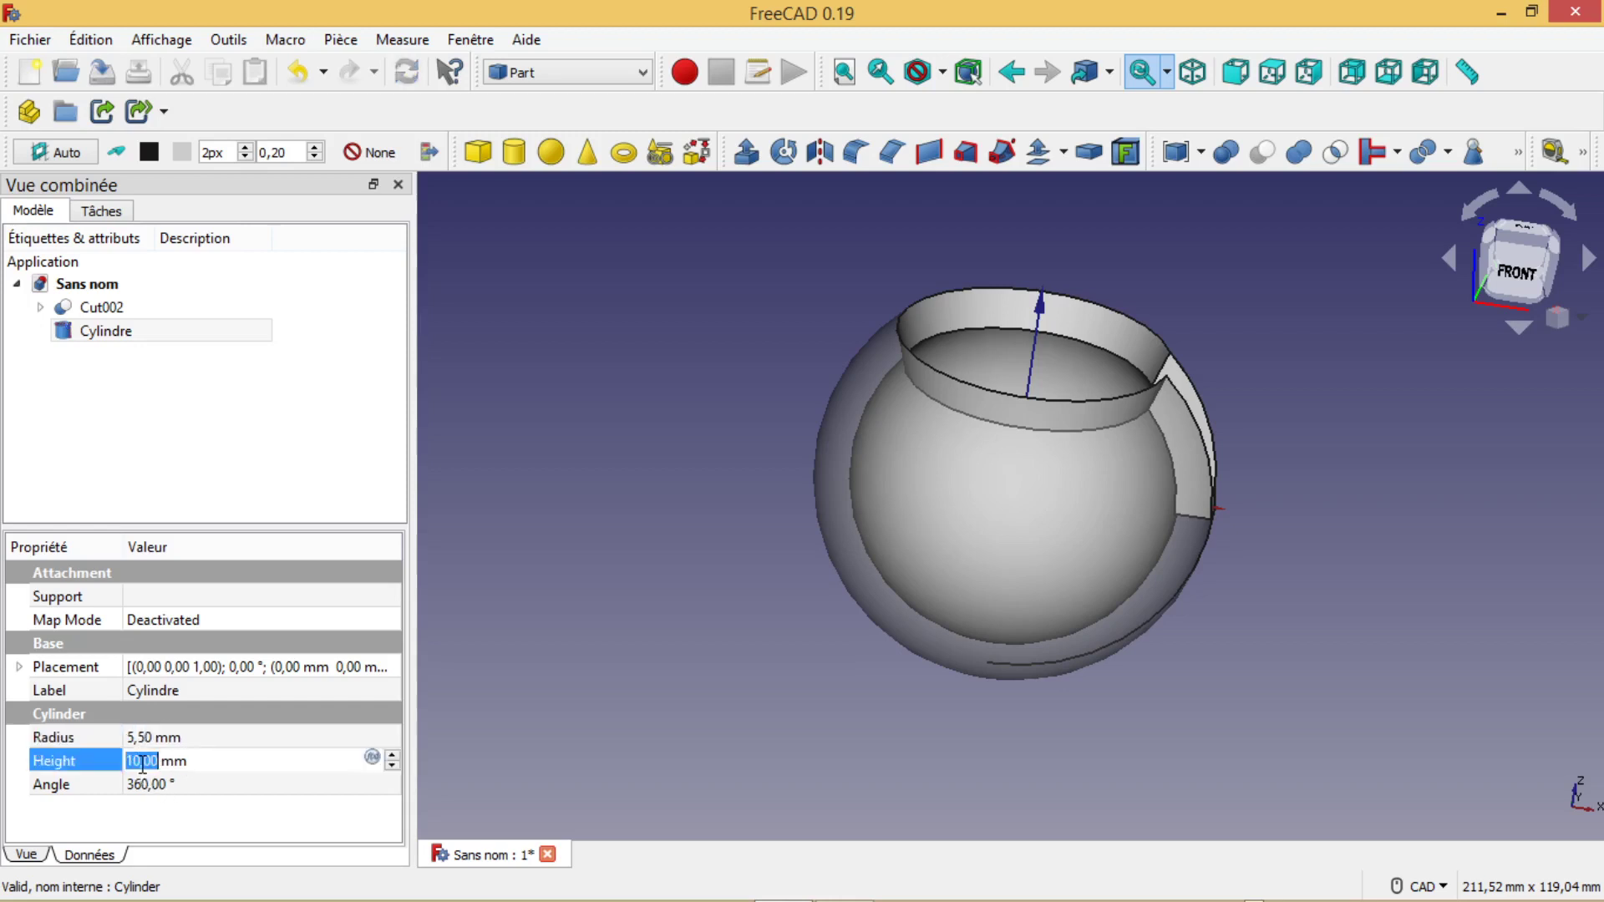
left_click(134, 760)
key("BackSpace")
type("7")
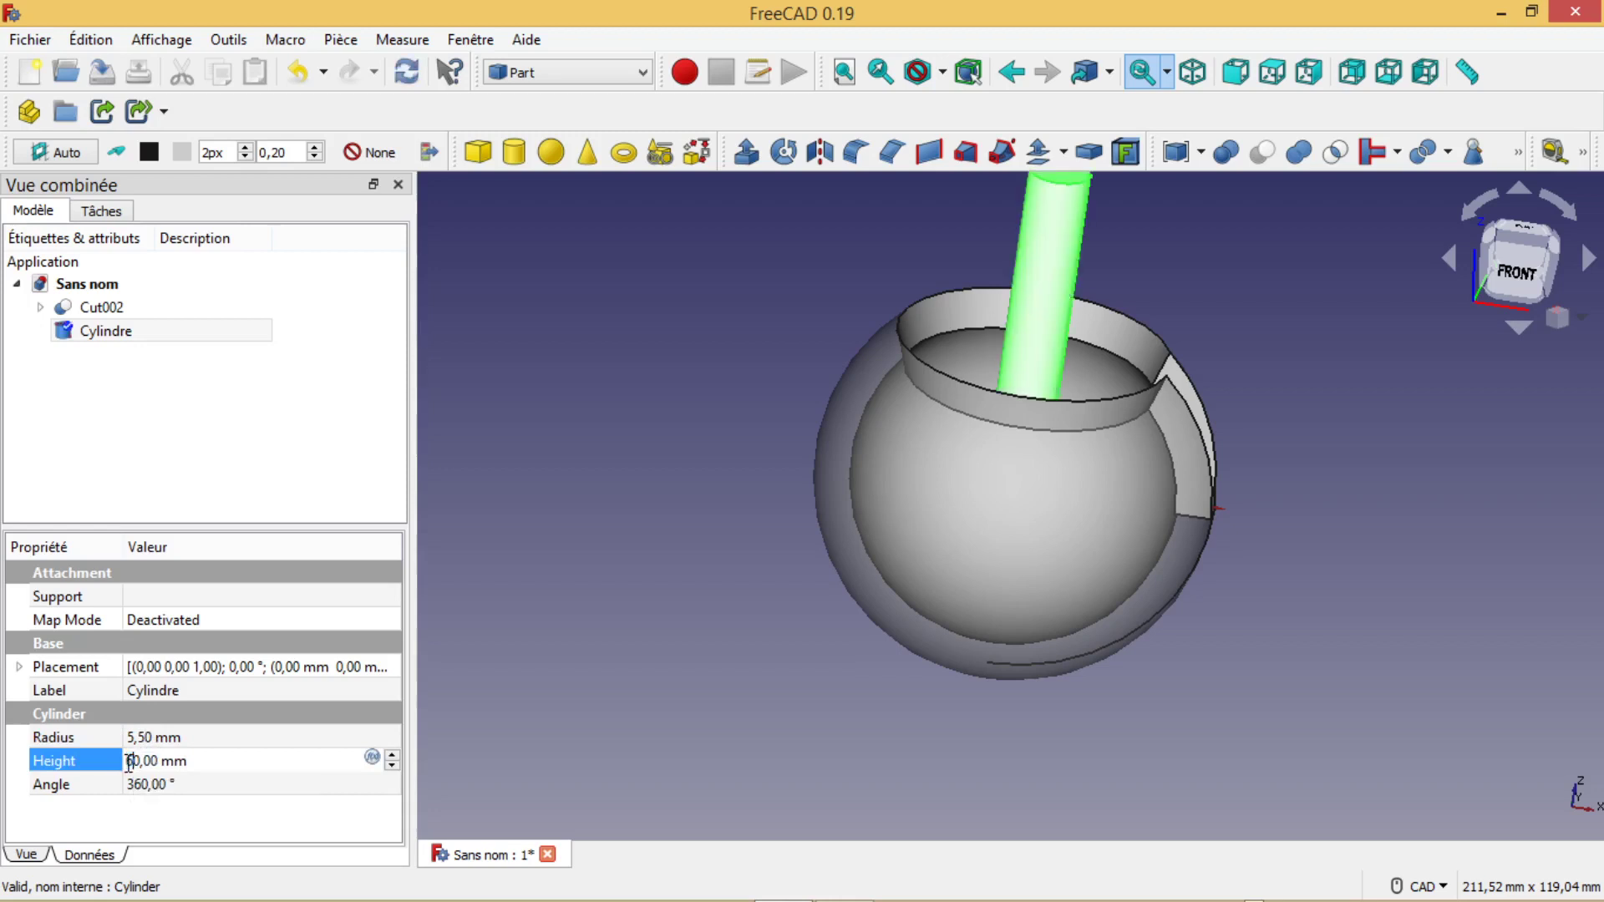
Step: Rotate the 5.5 mm radius cylinder 90° about the Y axis through its placement
left_click(284, 667)
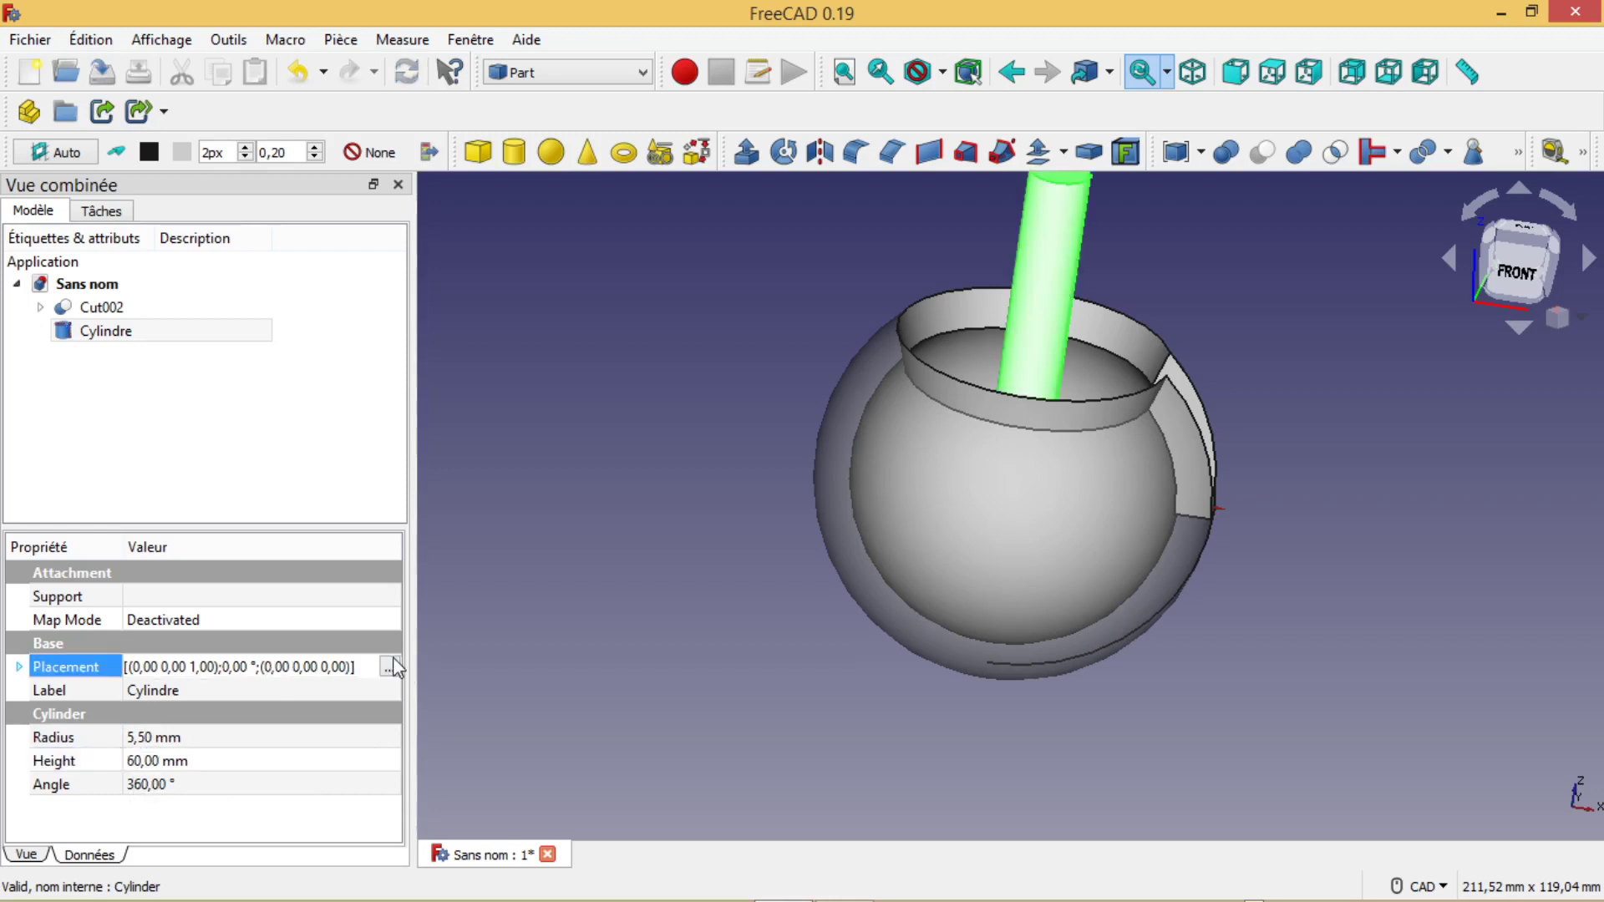
left_click(389, 667)
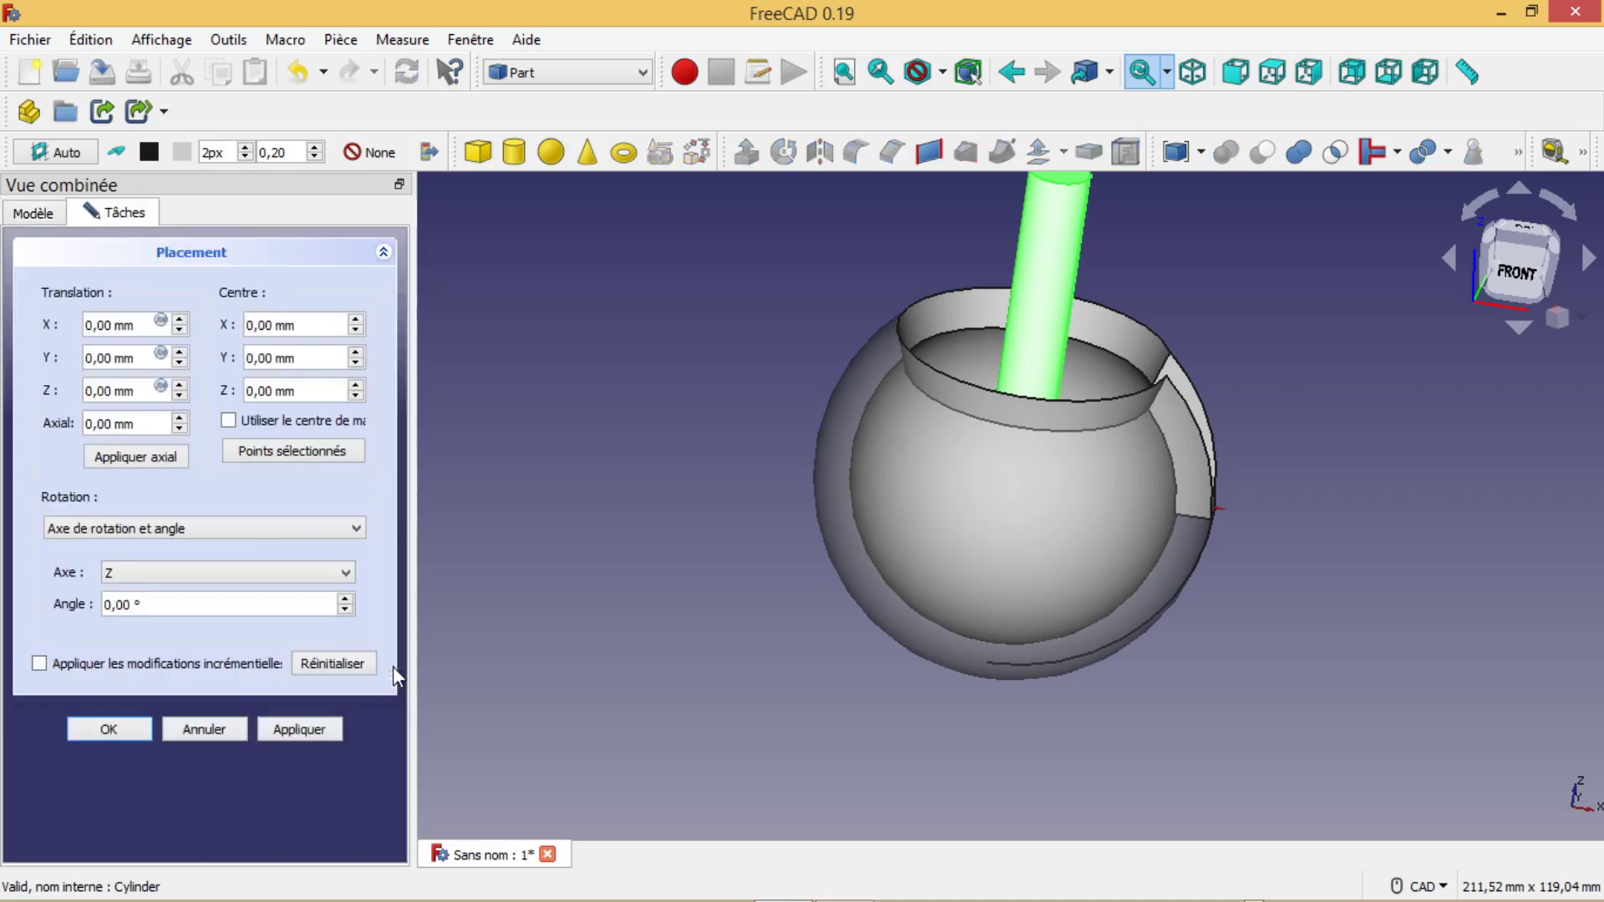
left_click(164, 573)
left_click(155, 606)
type("18")
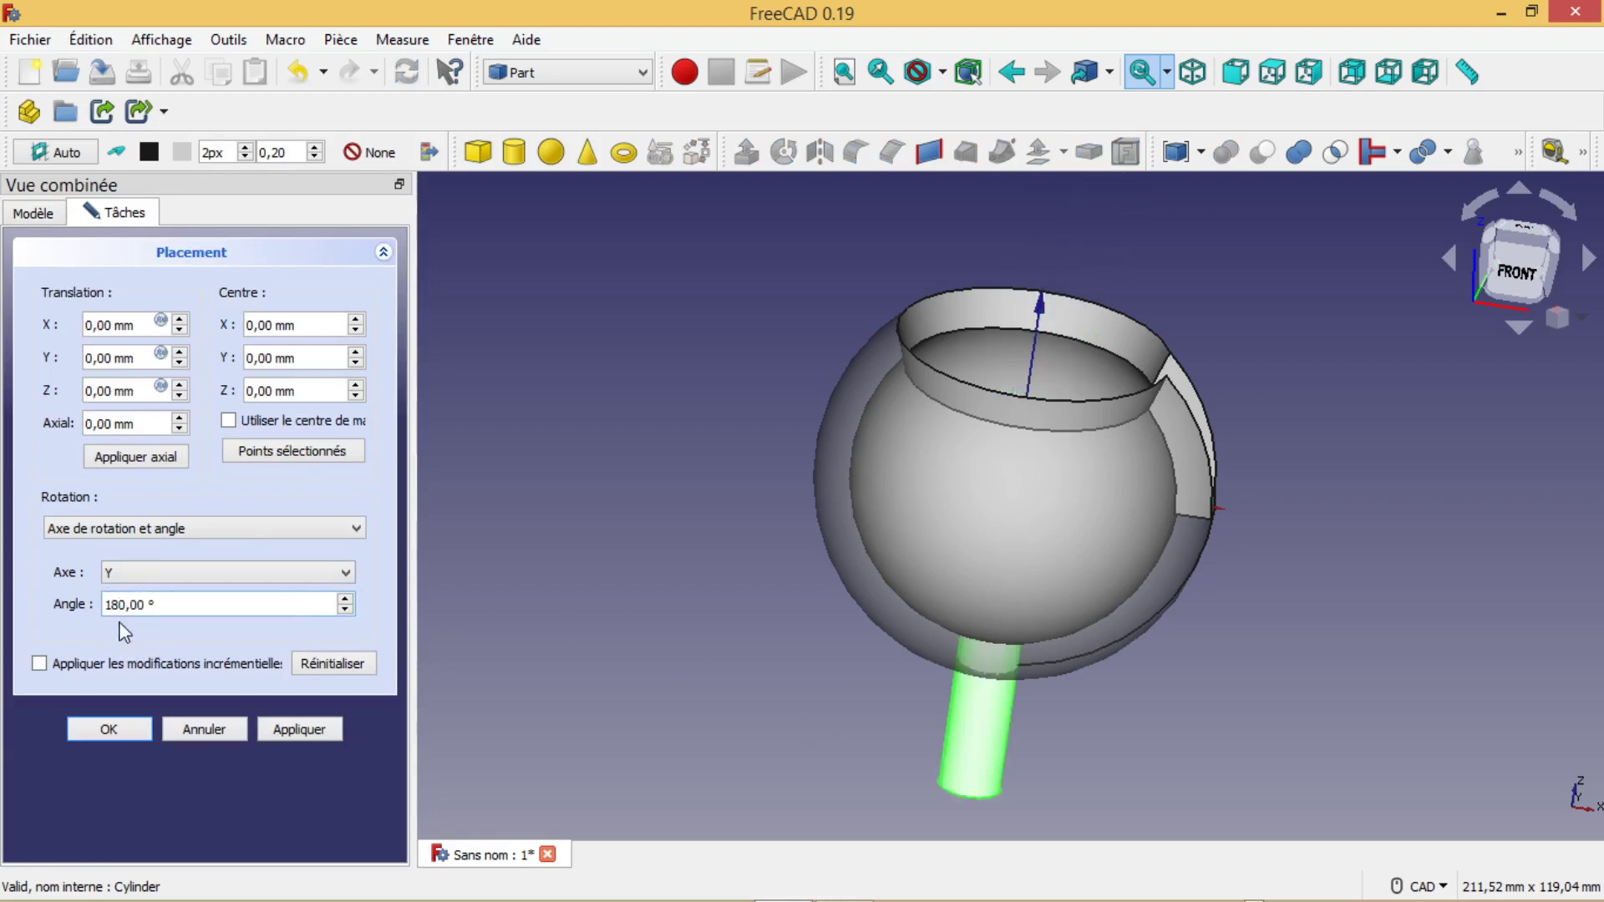
key("BackSpace")
key("BackSpace")
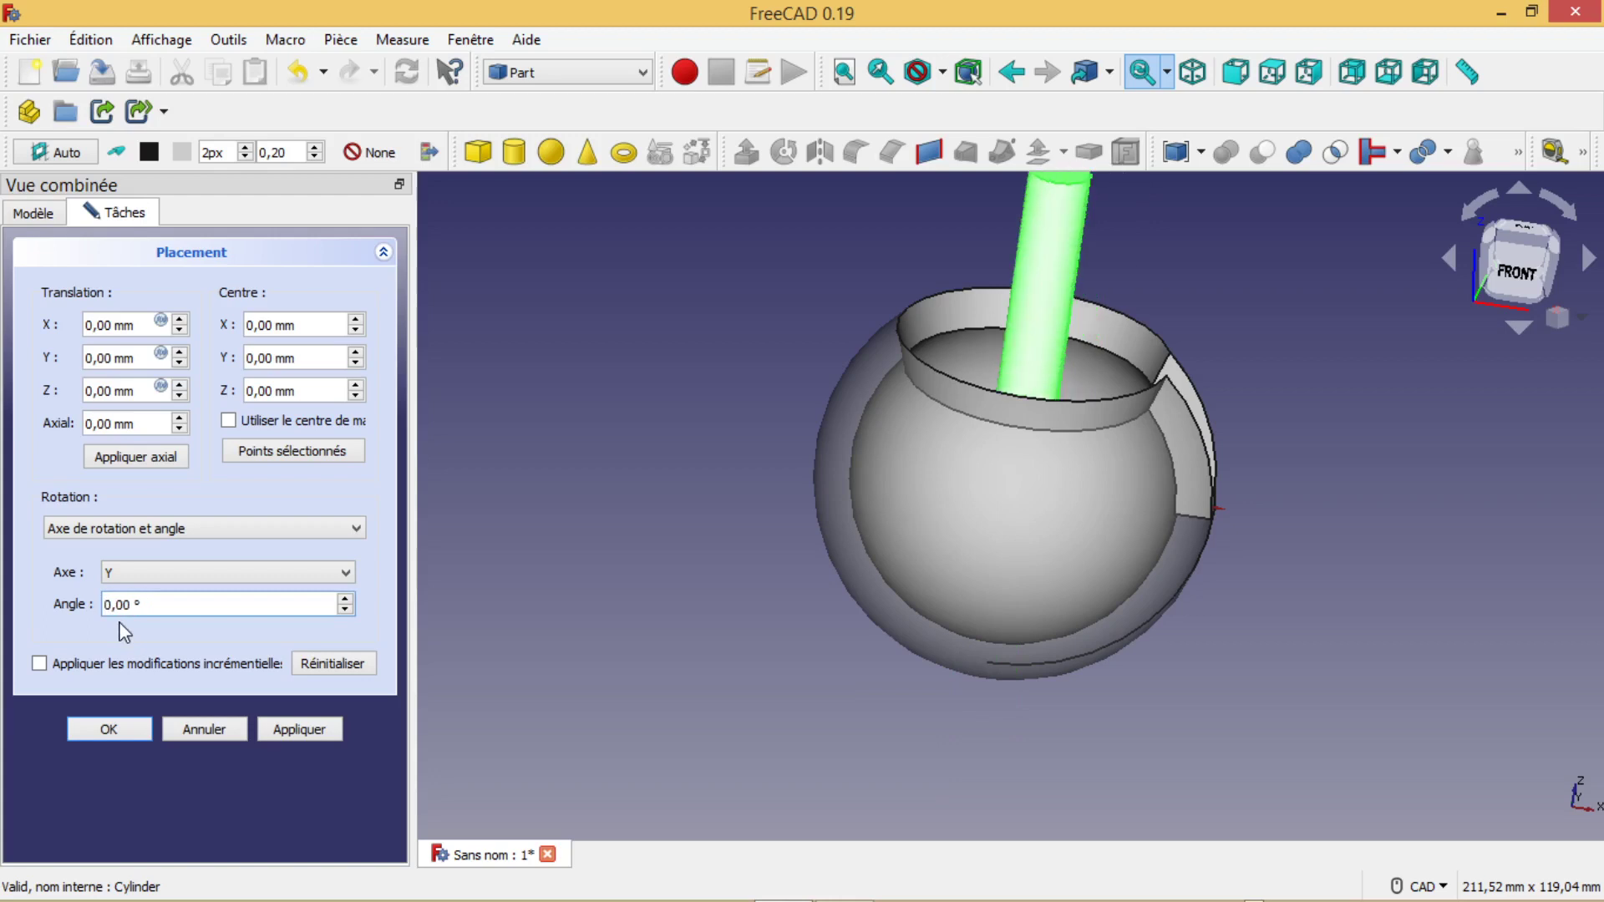
type("9")
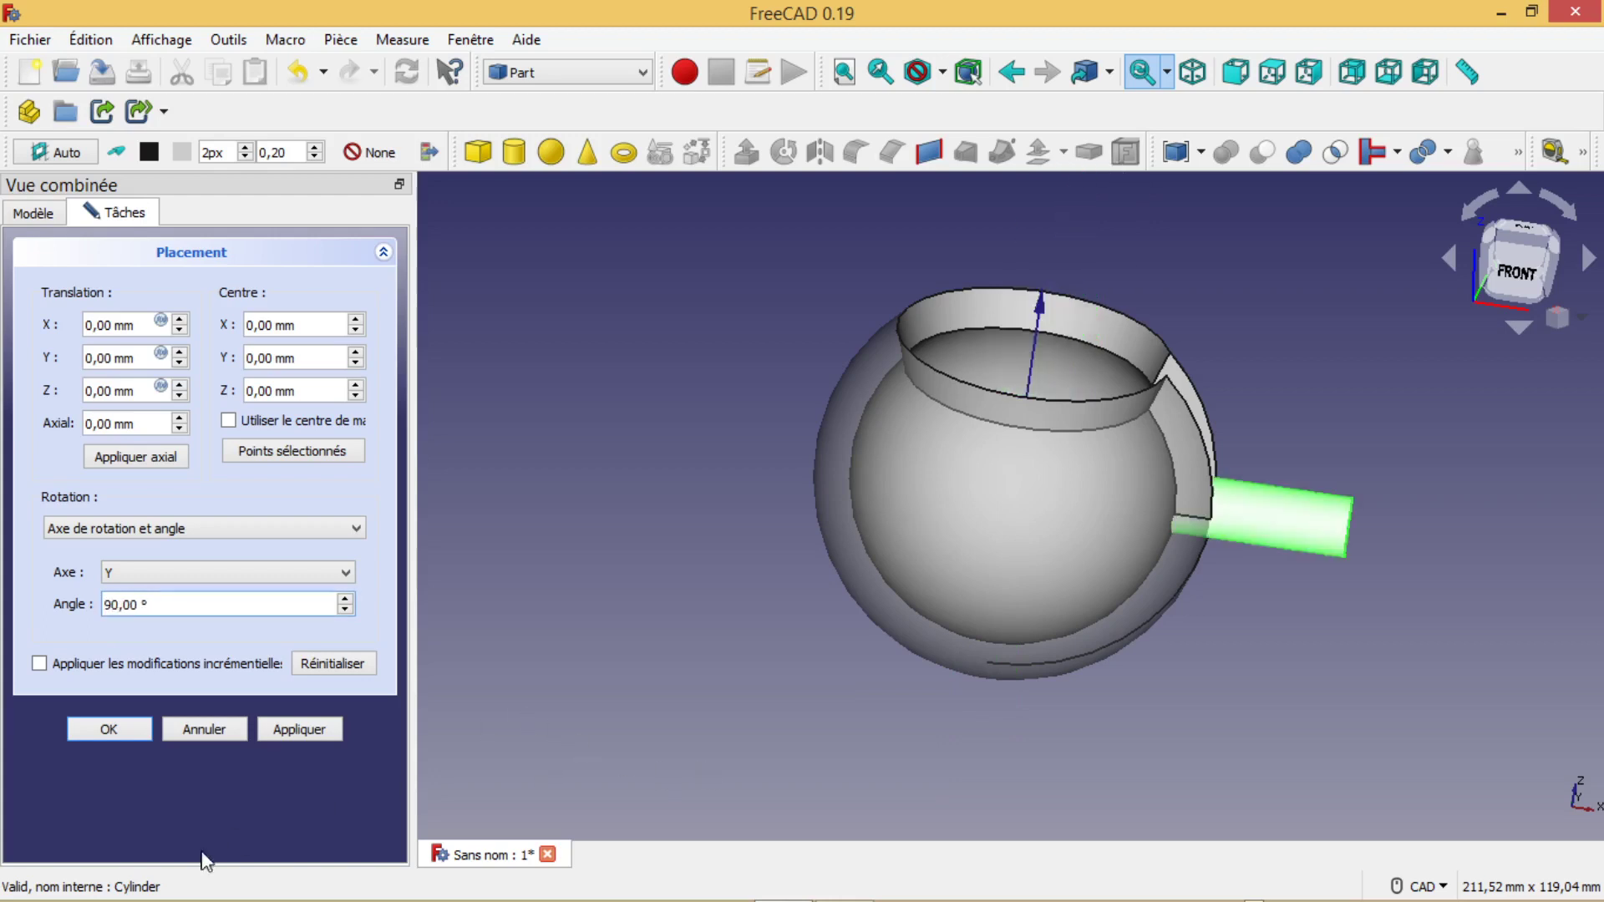
left_click(109, 729)
Step: Subtract the rotated cylinder from the vessel with a Boolean Cut to round the lower end of the side slot
middle_click_drag(1454, 705, 1084, 666)
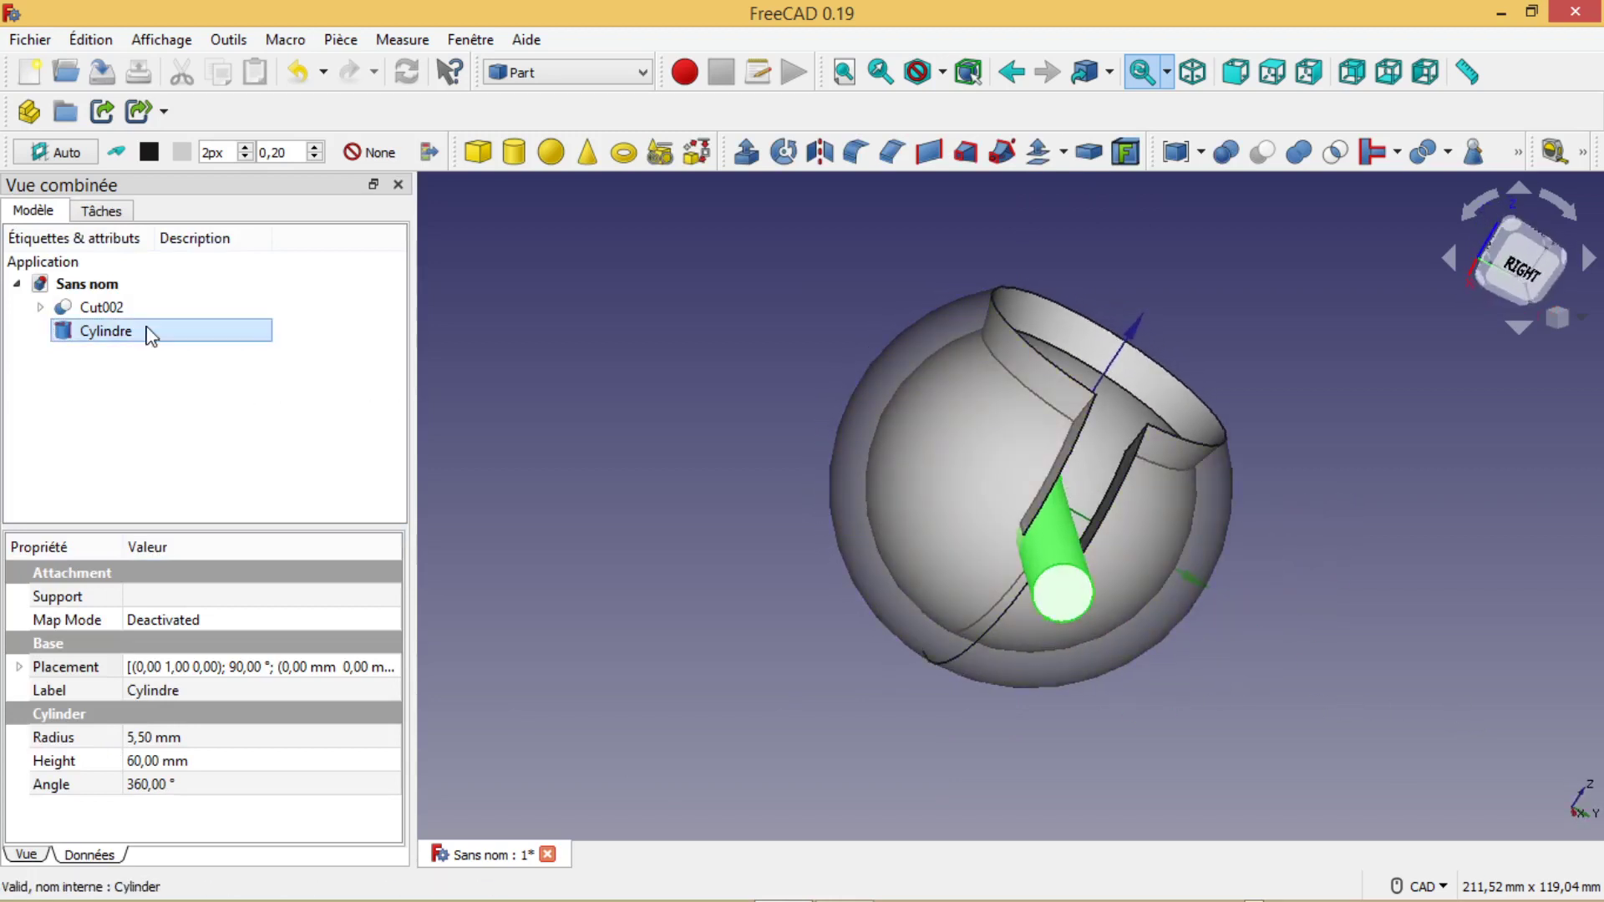
left_click(114, 309)
left_click(117, 327, "ctrl")
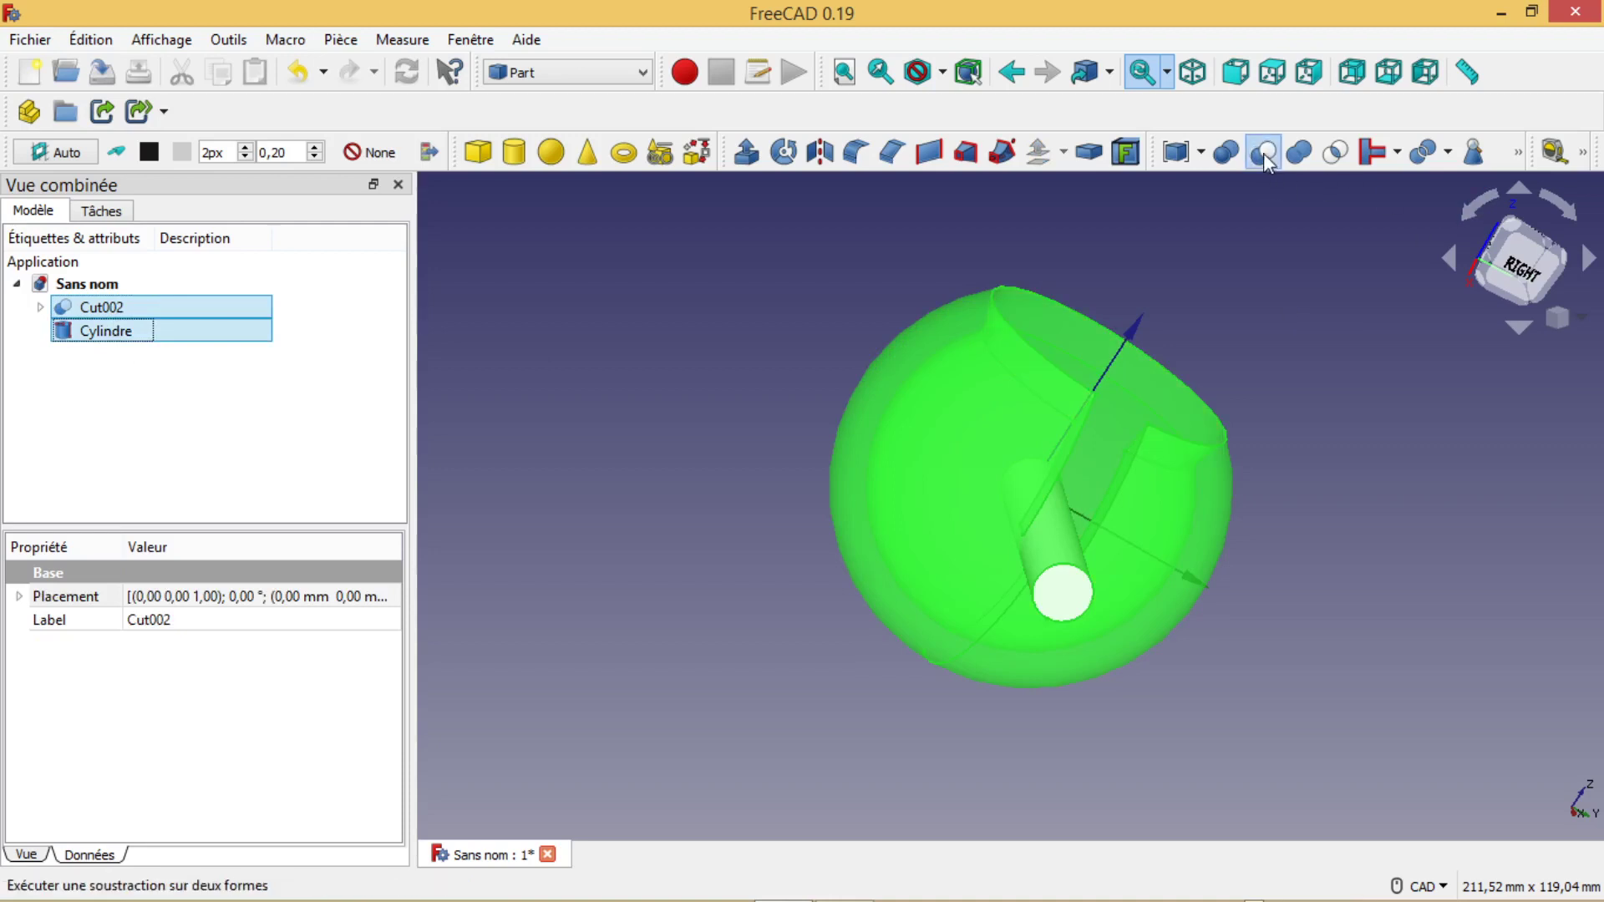
left_click(1265, 157)
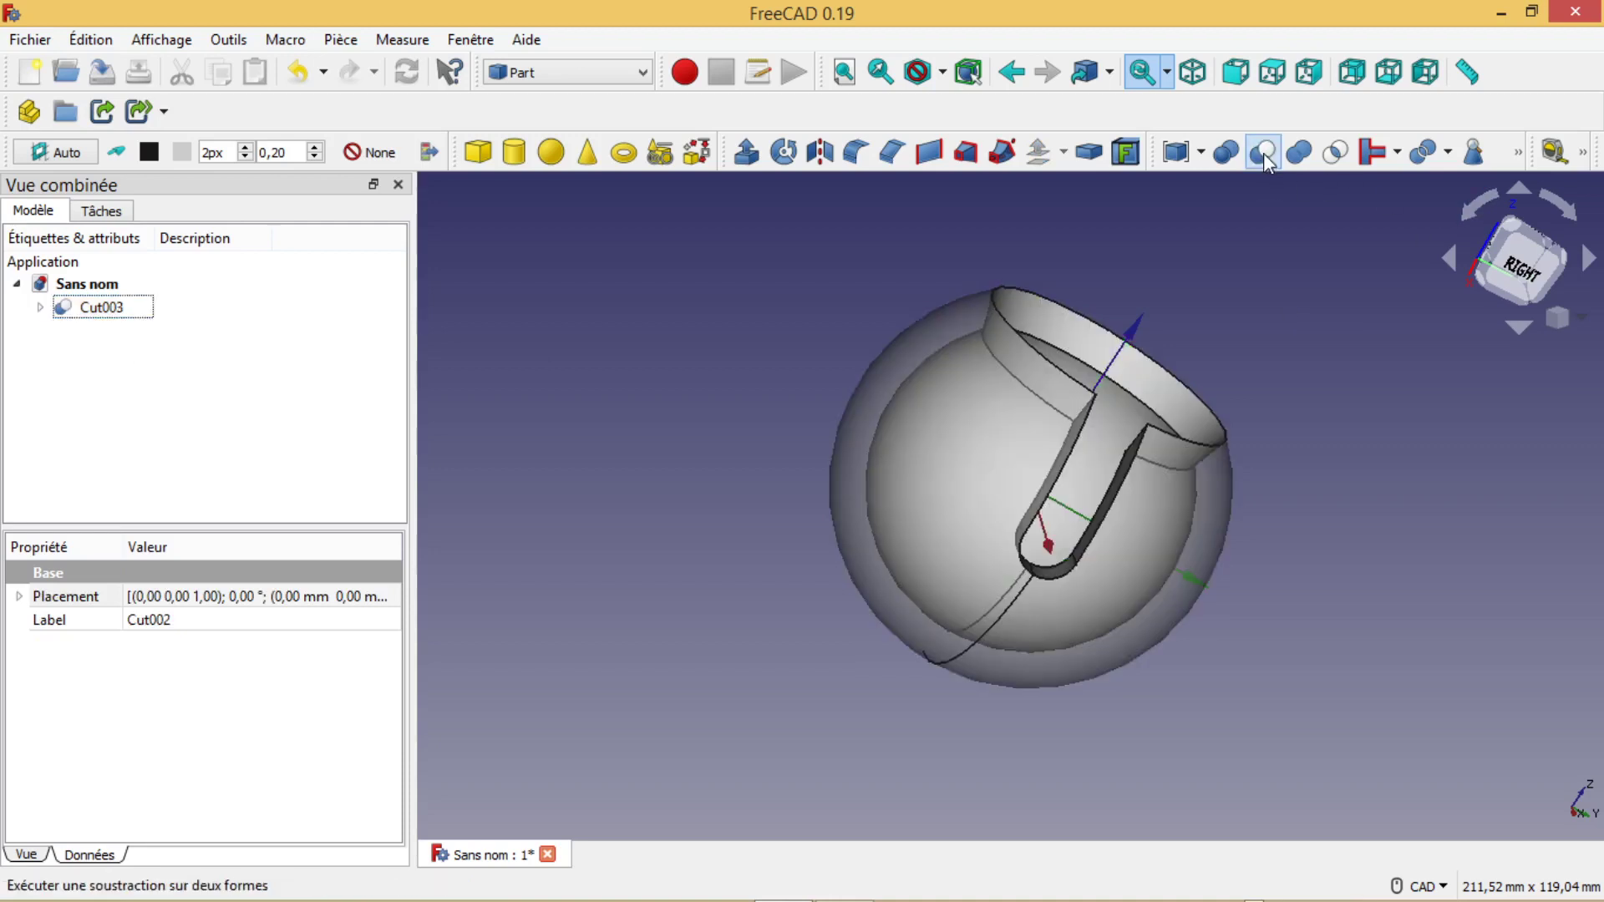
Step: Add a sphere with a radius of 28.8 mm at the centre of the vessel
left_click(1520, 269)
middle_click_drag(1318, 393, 877, 662)
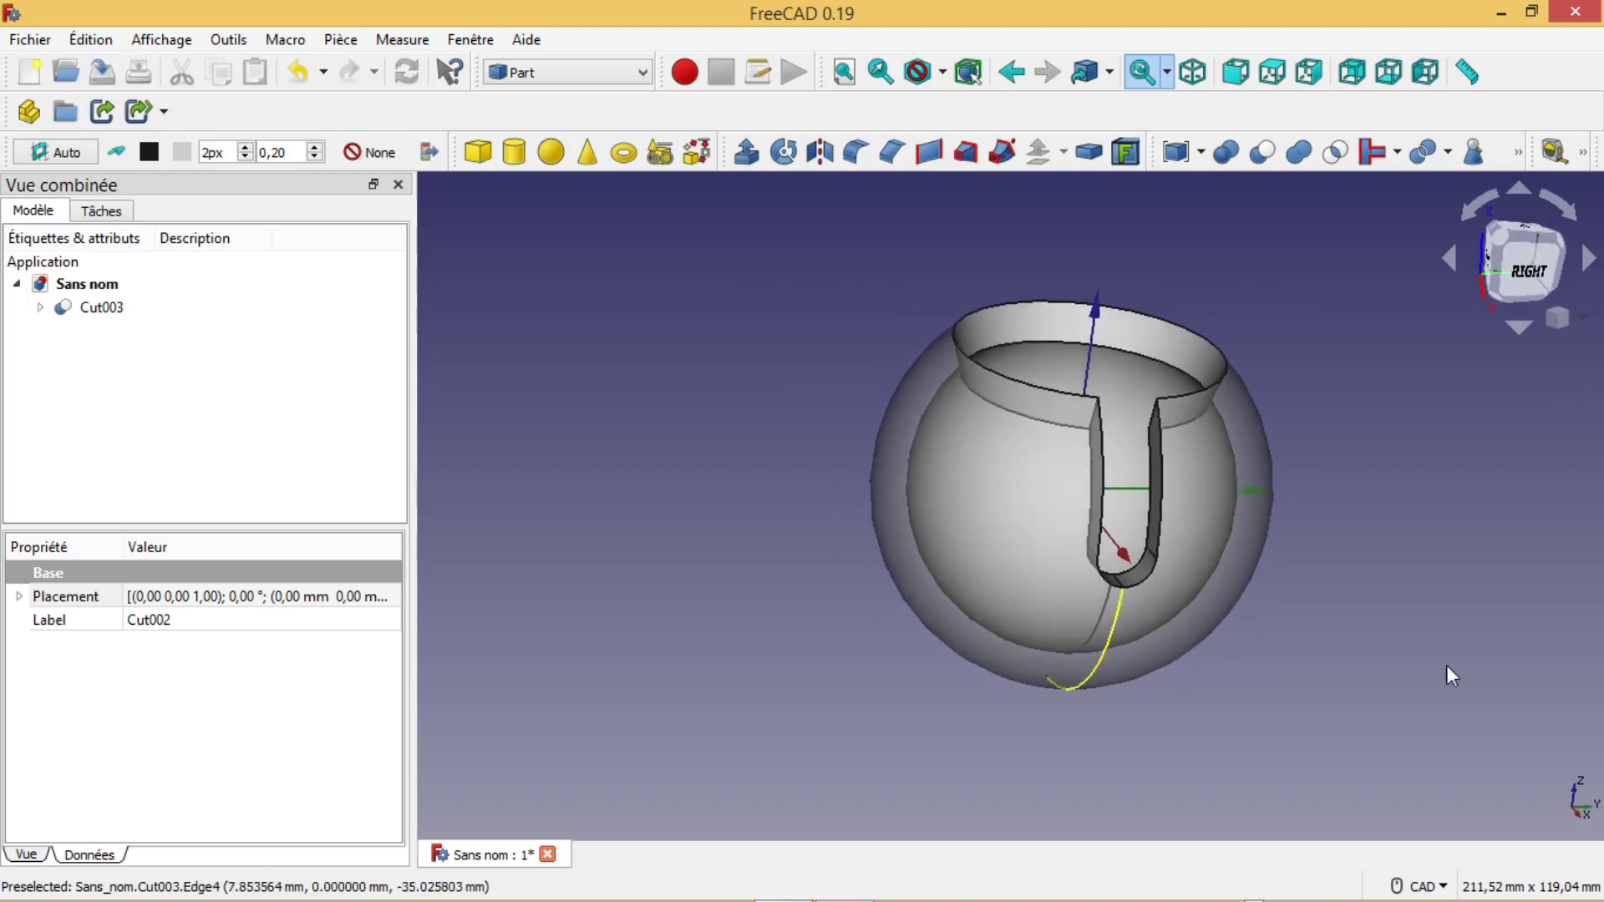
left_click(1536, 276)
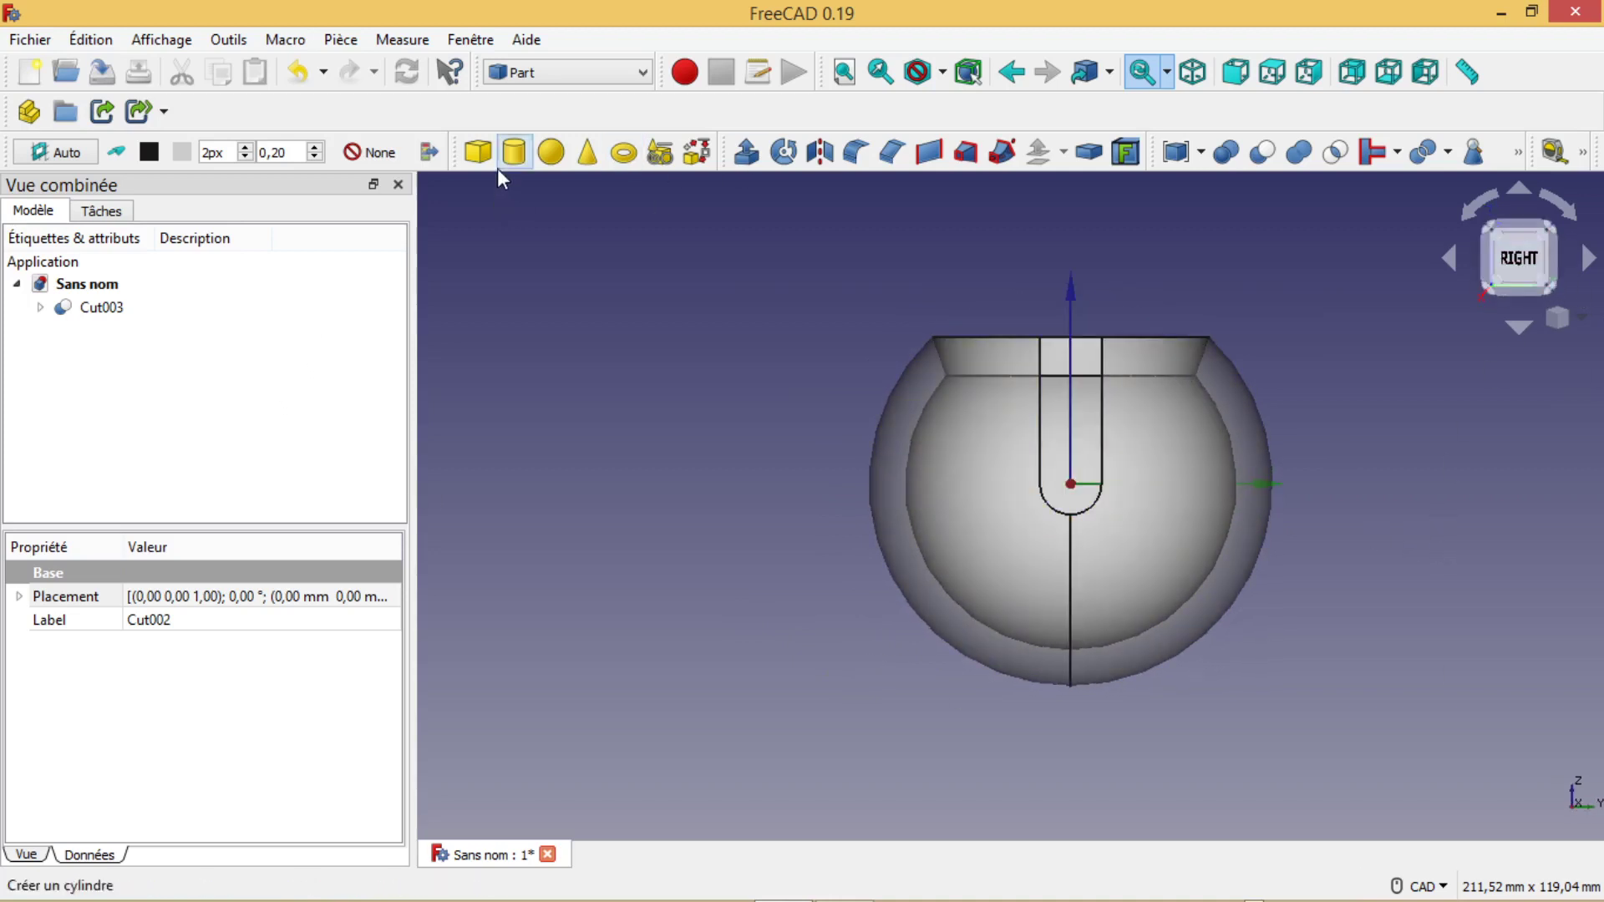
left_click(551, 152)
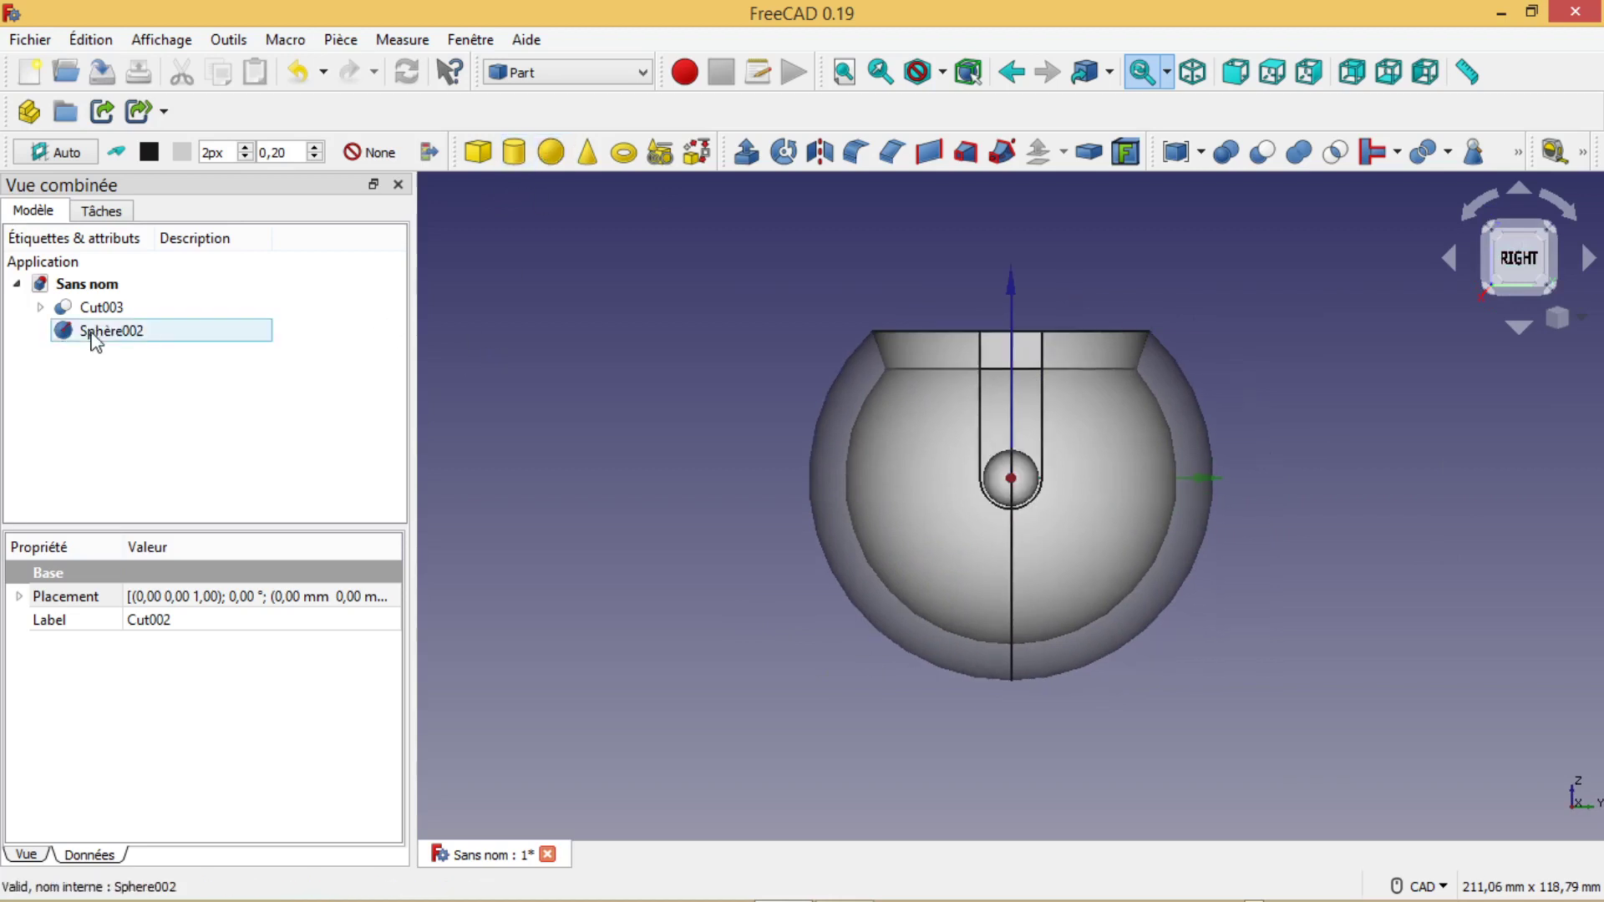
left_click(118, 334)
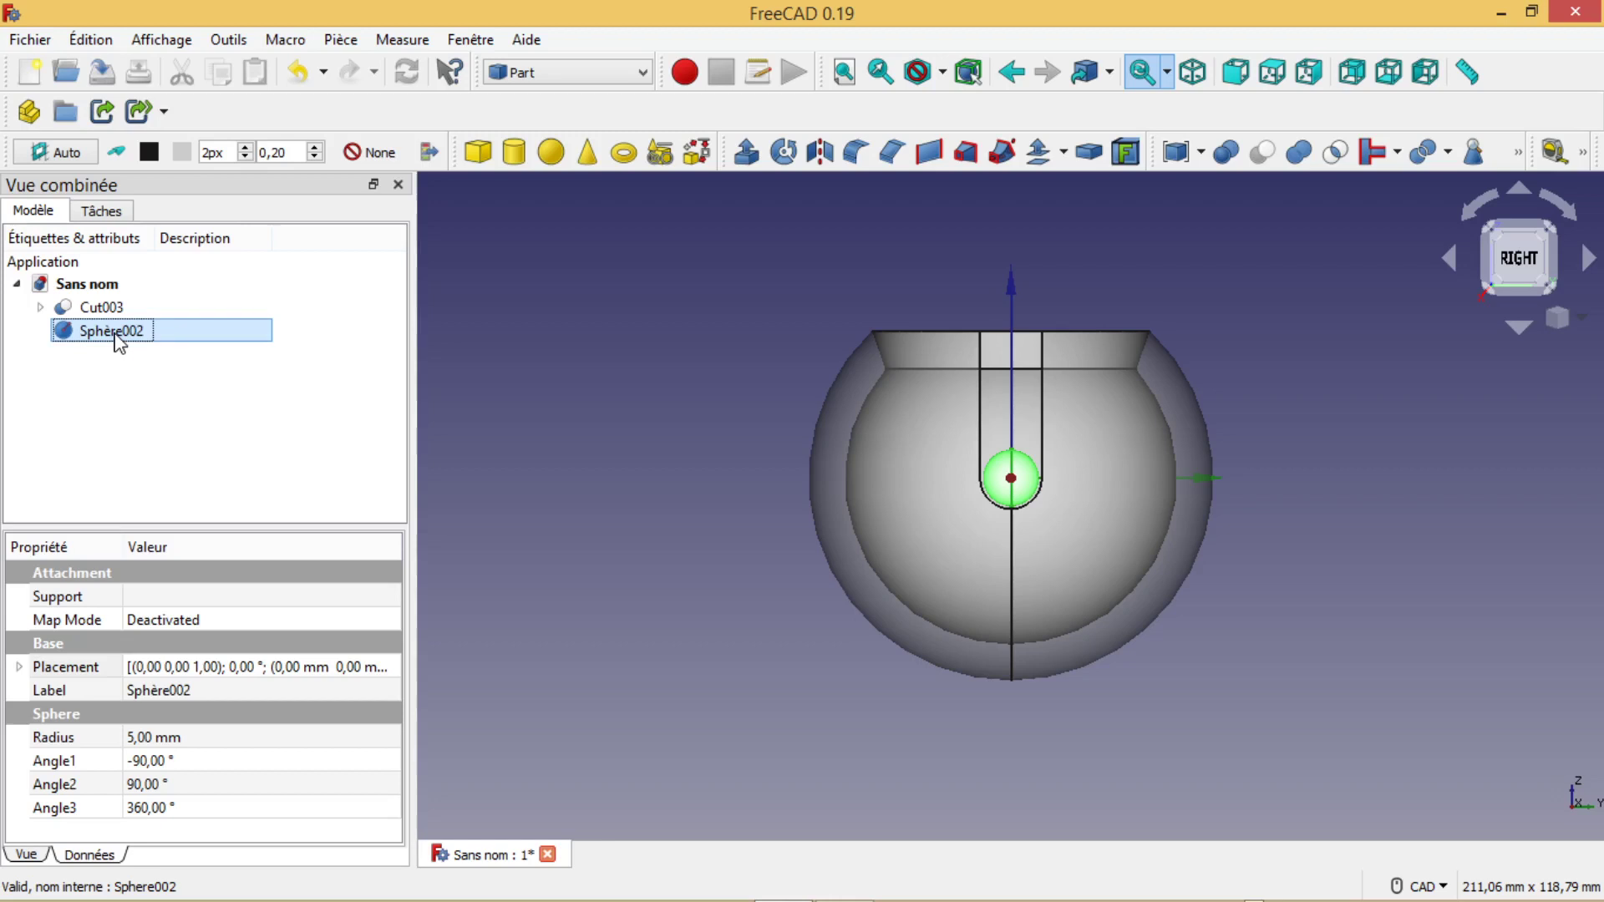
left_click(137, 738)
left_click(137, 738)
type("28,")
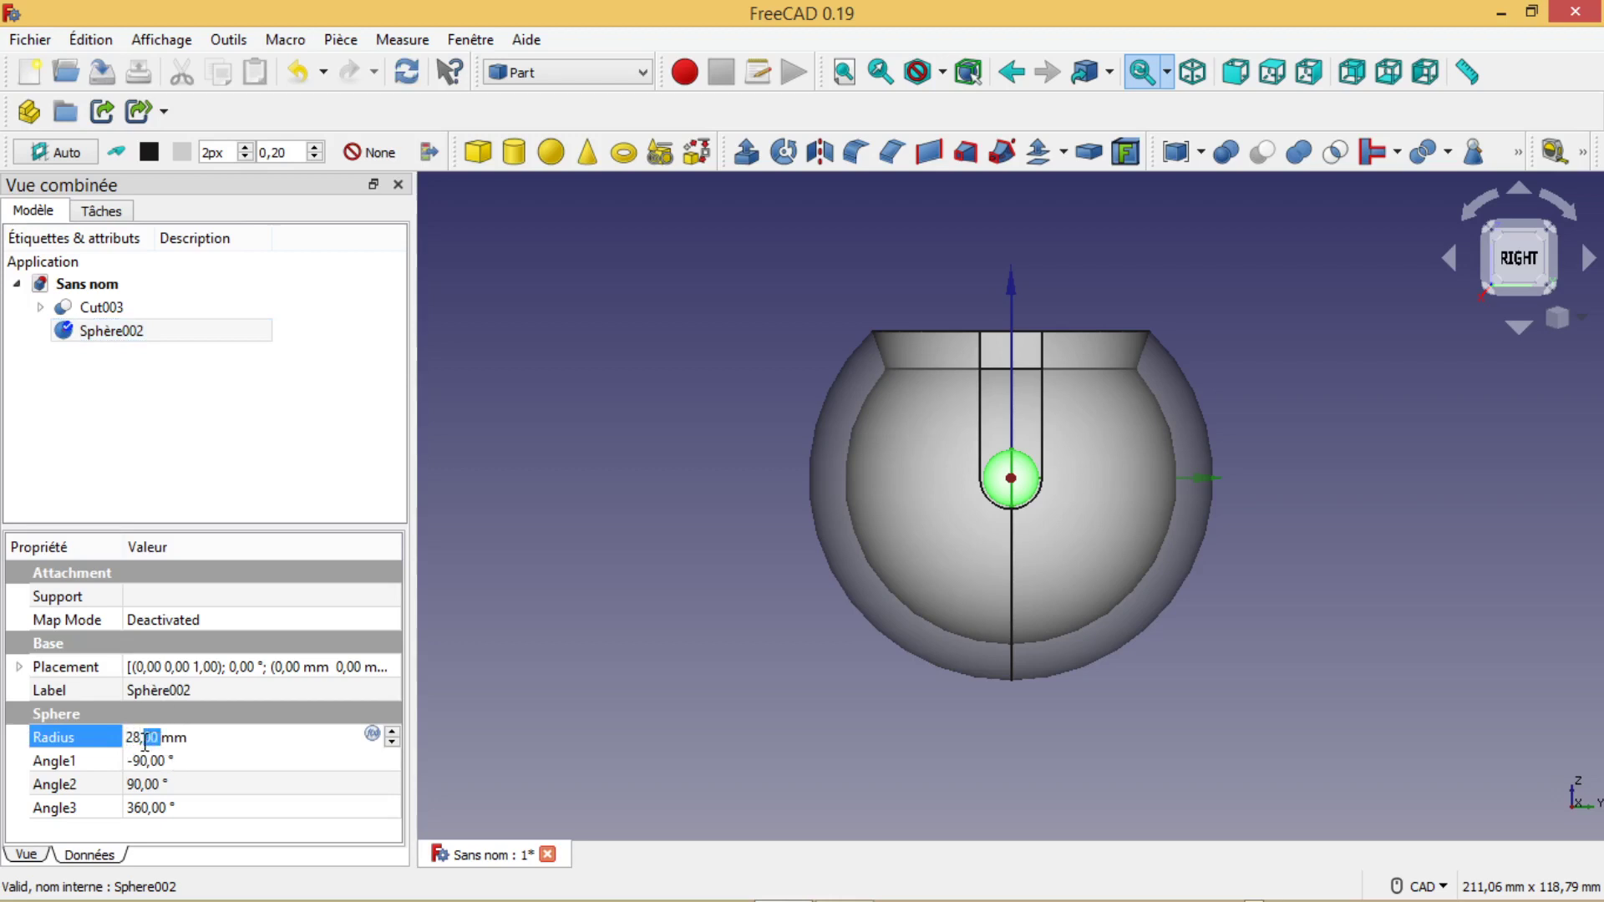
type("5")
left_click(408, 74)
mouse_move(820, 315)
middle_mouse_down()
mouse_move(831, 462)
mouse_move(857, 330)
mouse_move(827, 383)
mouse_move(820, 329)
mouse_move(833, 340)
middle_mouse_up()
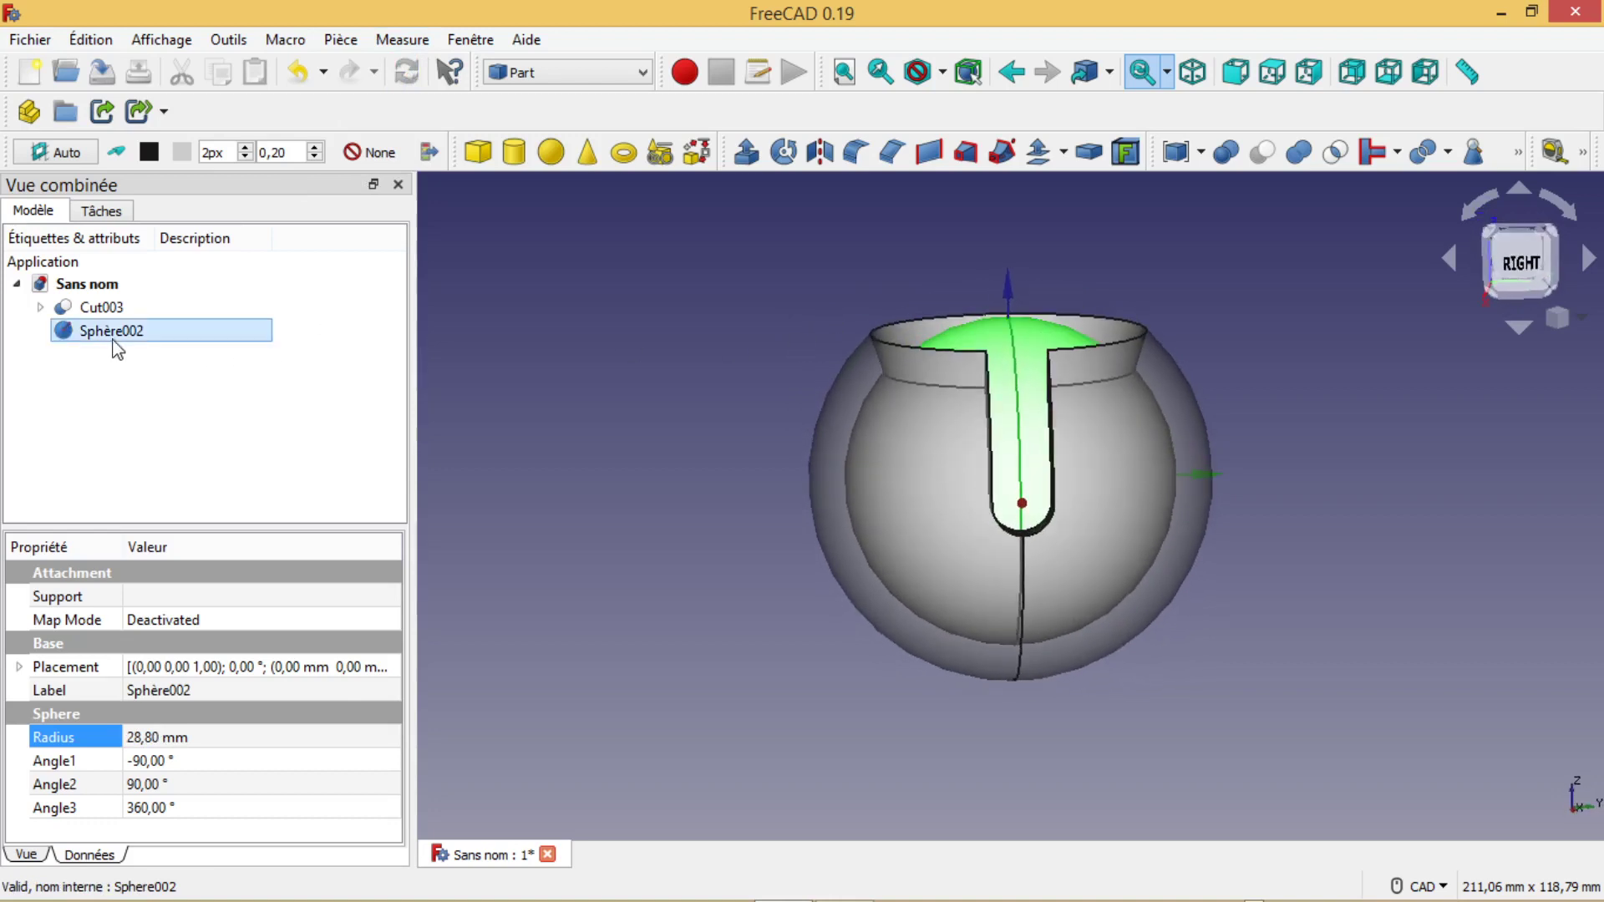
left_click(175, 414)
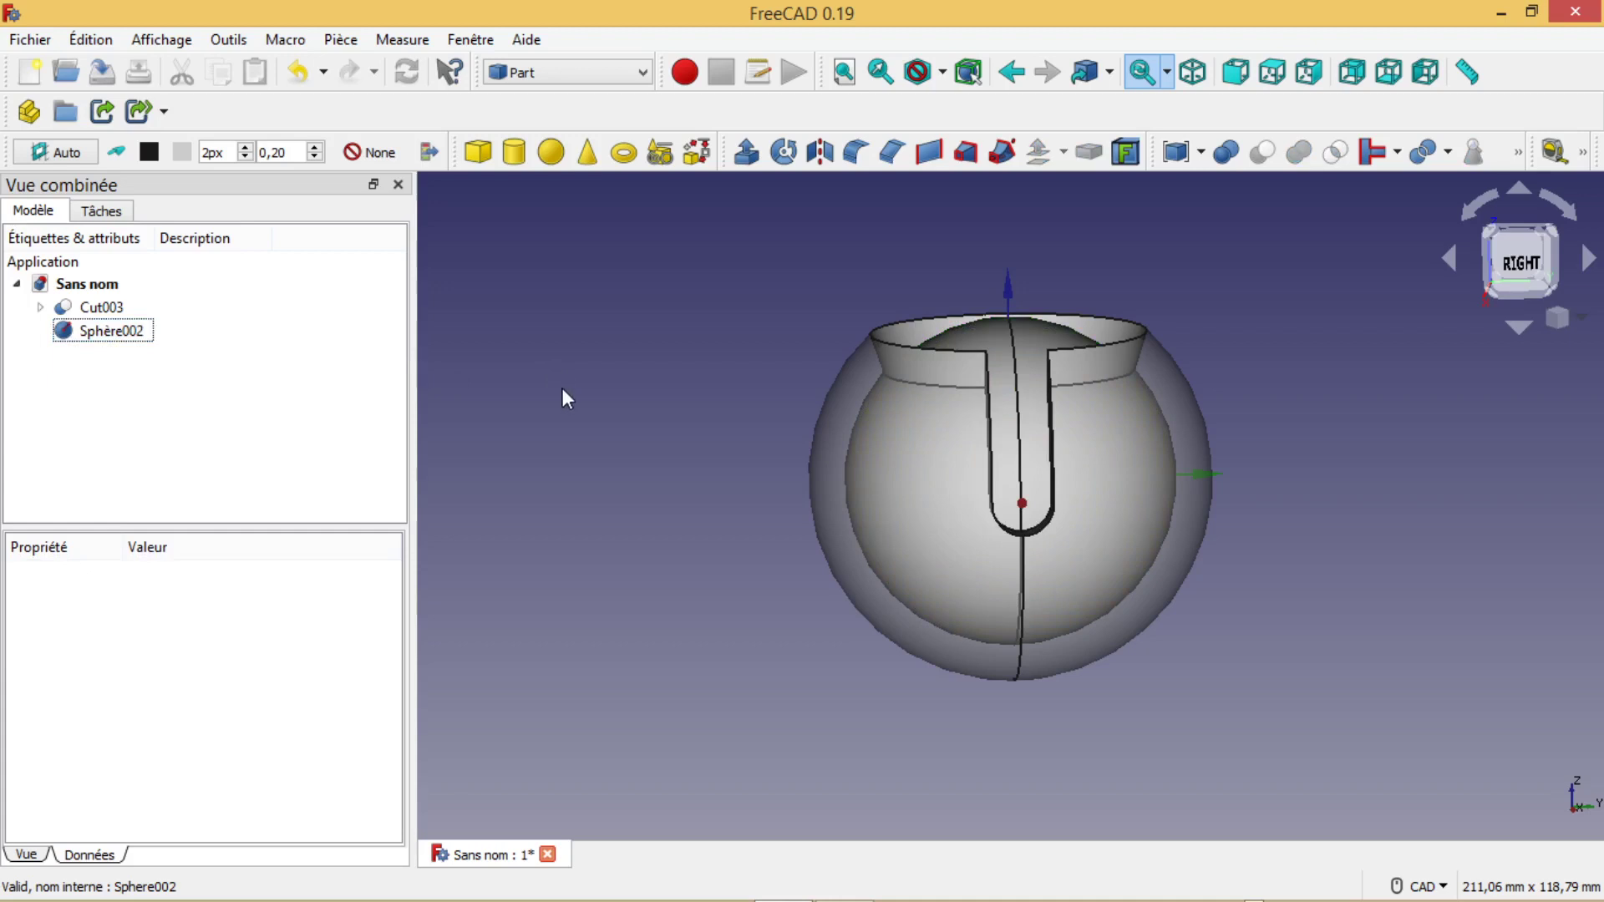
Step: Add a cylinder with a radius of 5 mm and a height of 60 mm for the stem
left_click(514, 151)
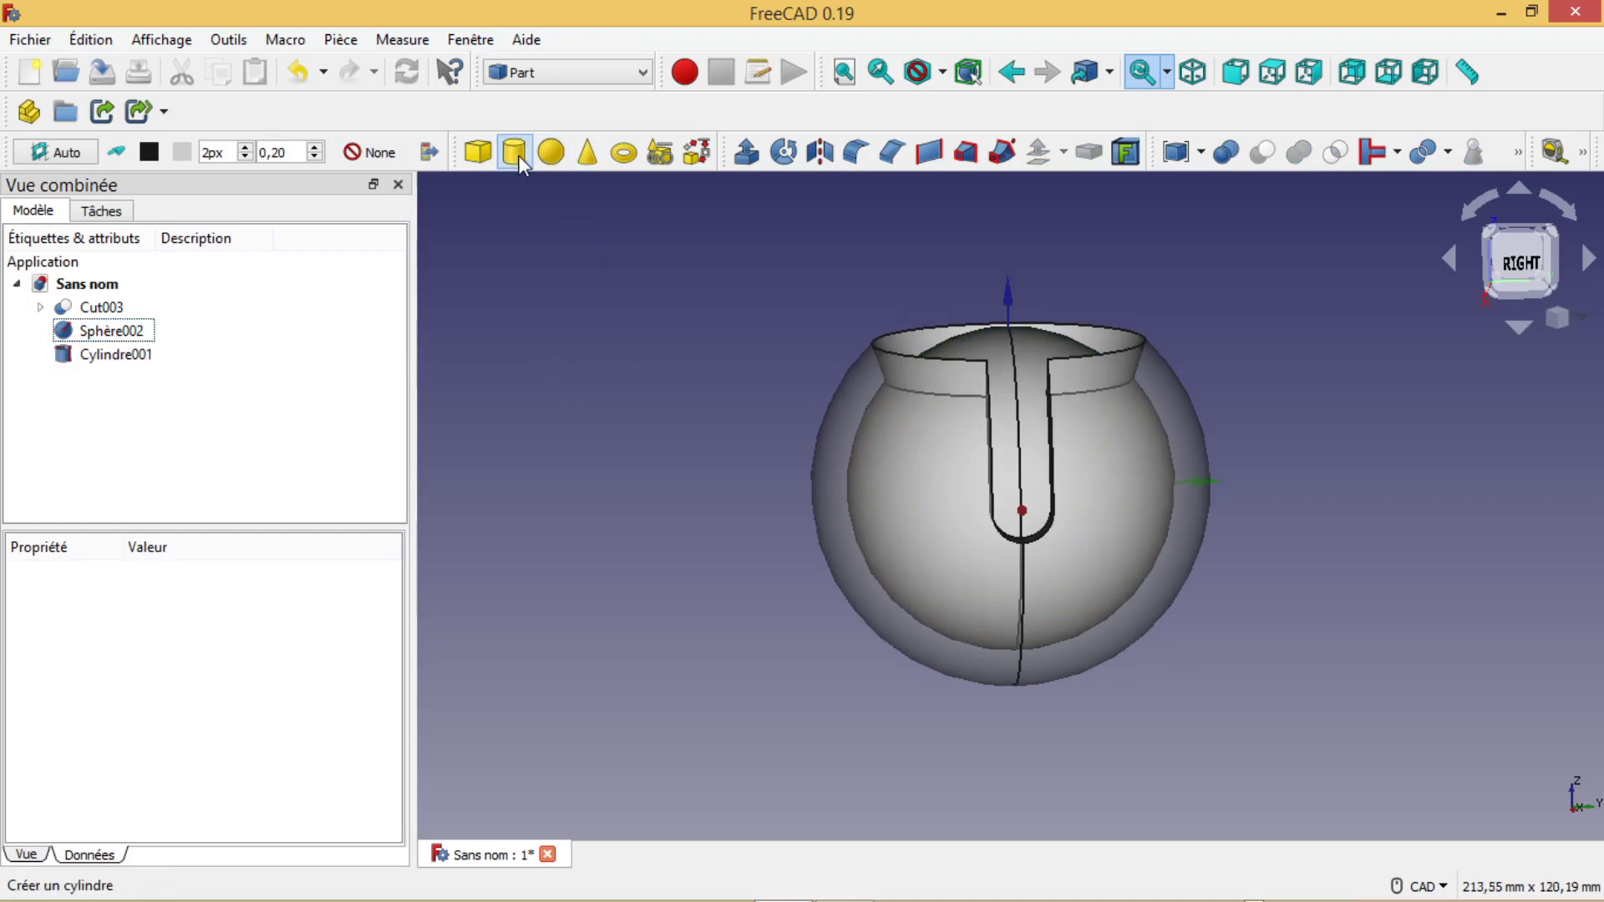
left_click(126, 355)
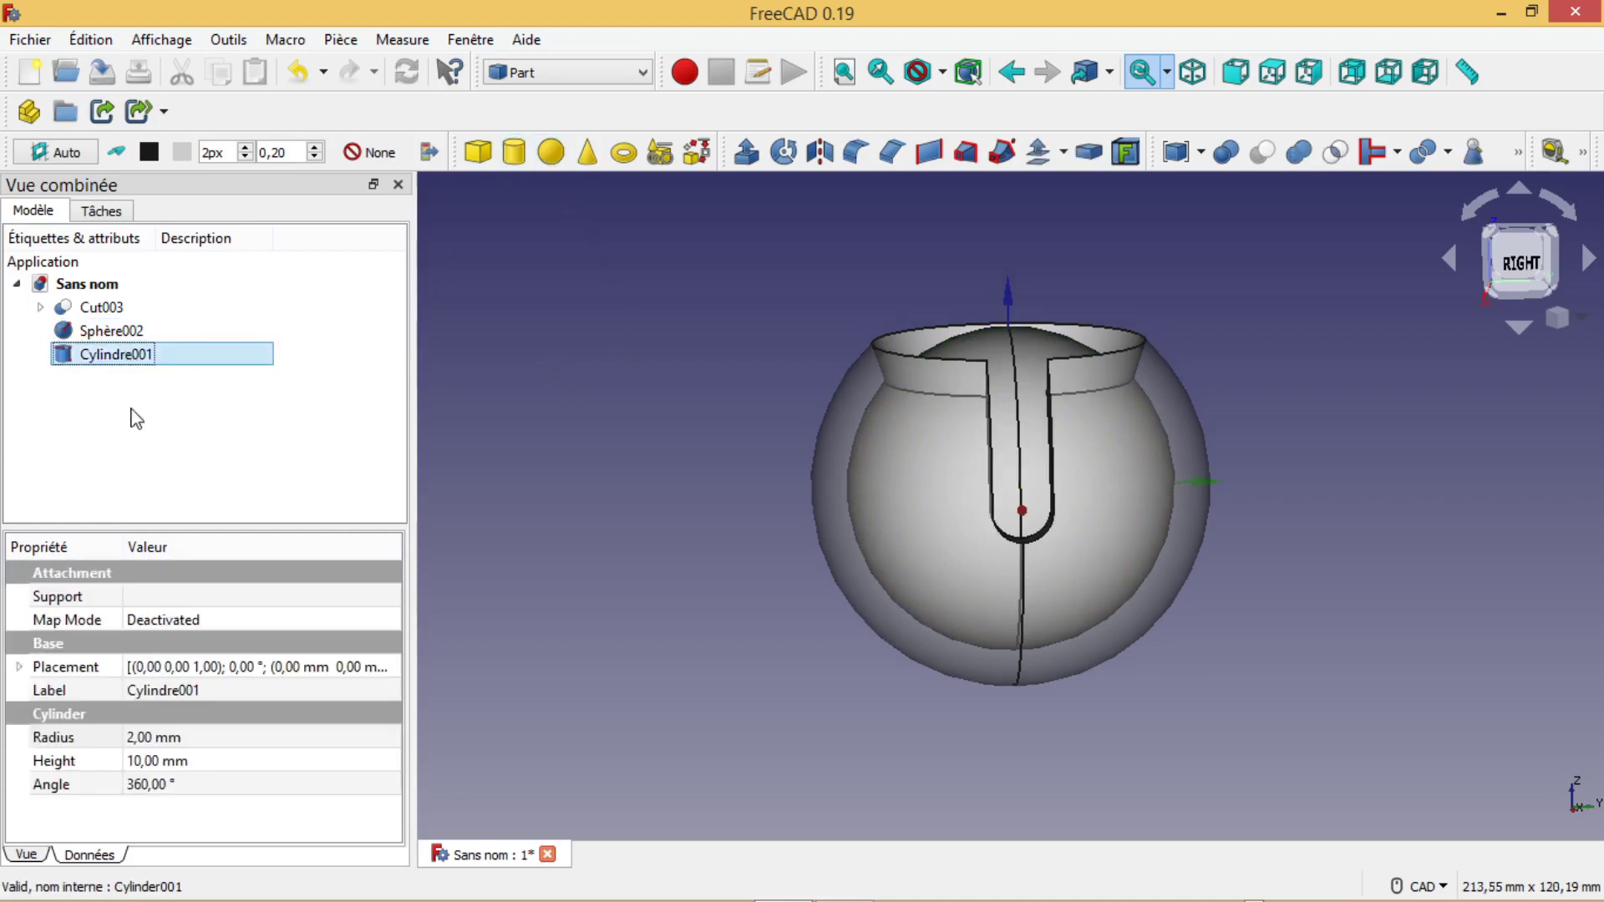
left_click(133, 741)
left_click(129, 737)
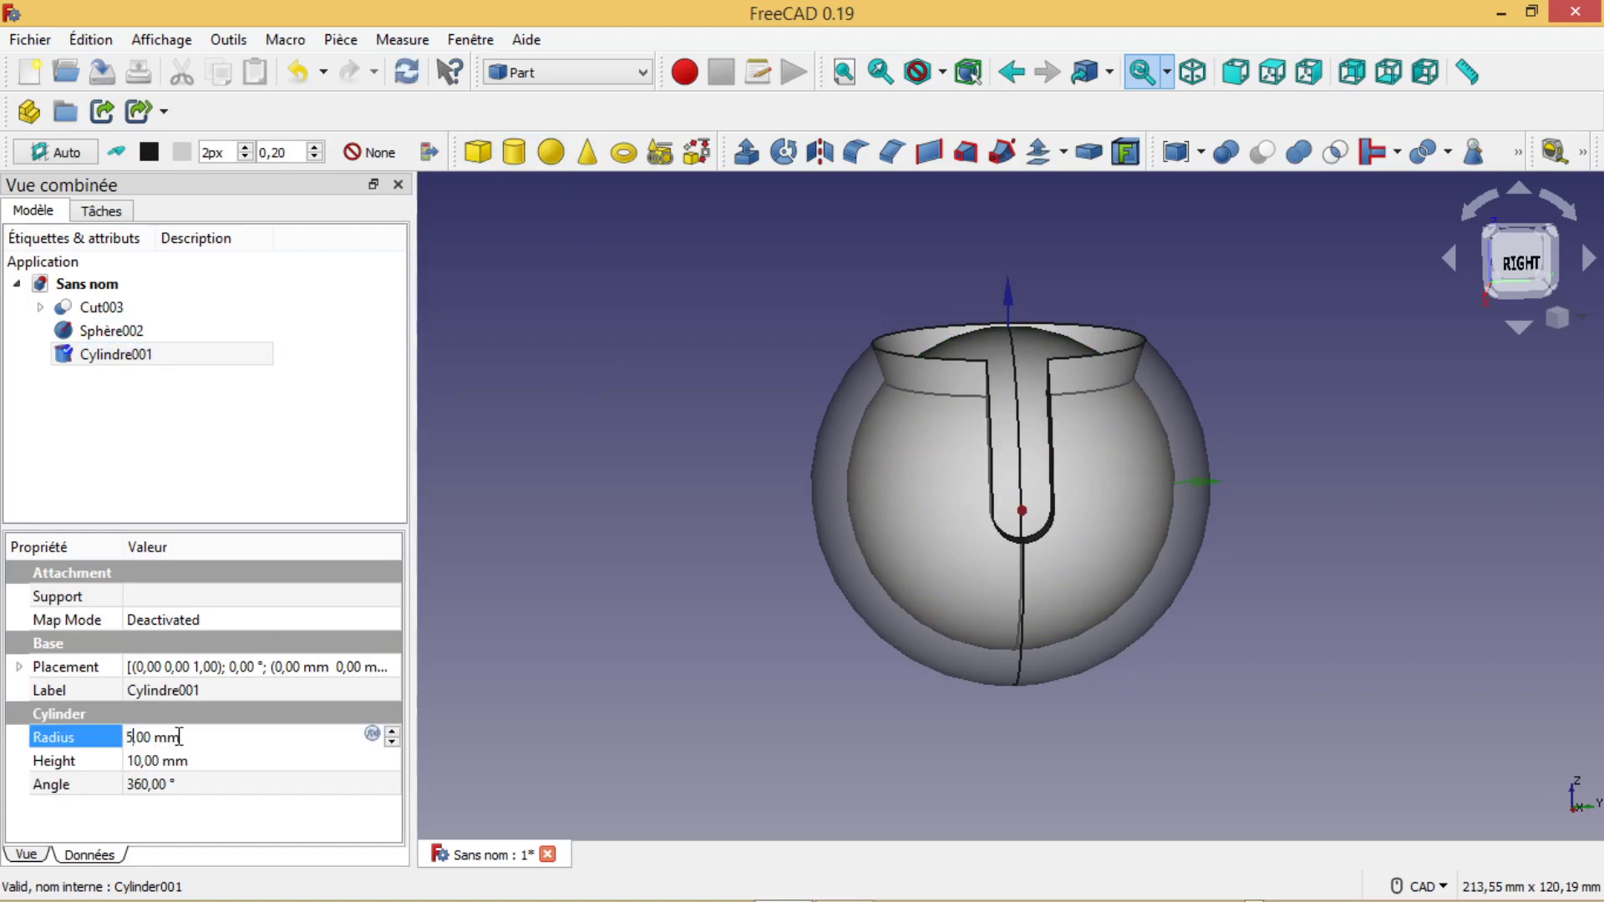
key("Tab")
left_click(135, 760)
key("BackSpace")
type("60")
scroll(512, 769, "down", 3)
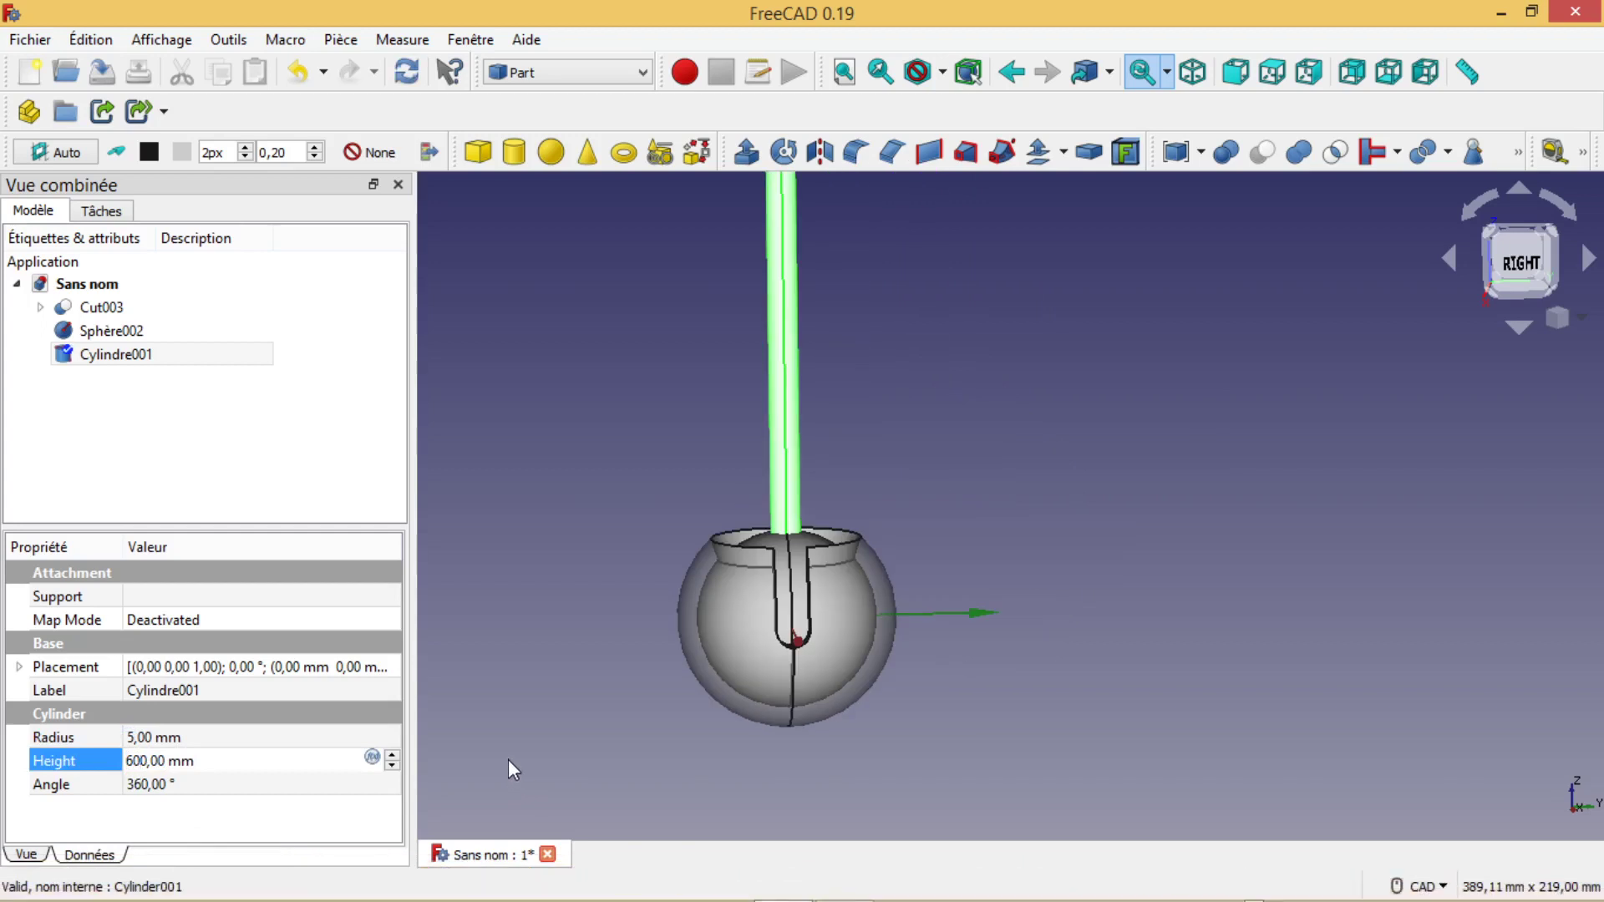
scroll(512, 769, "down", 2)
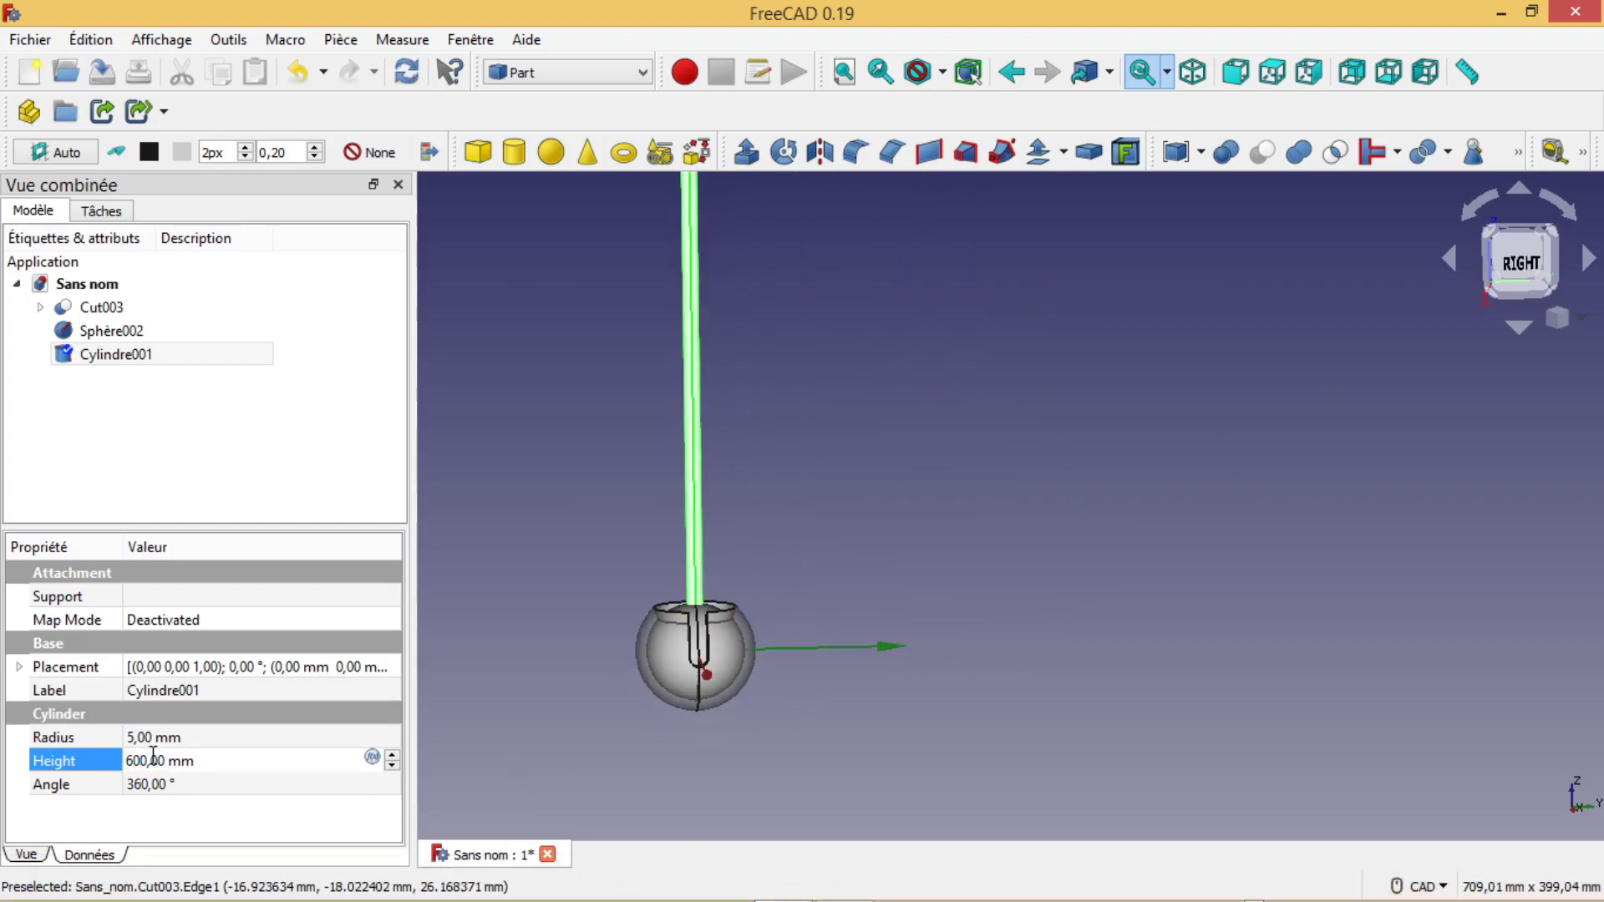
key("BackSpace")
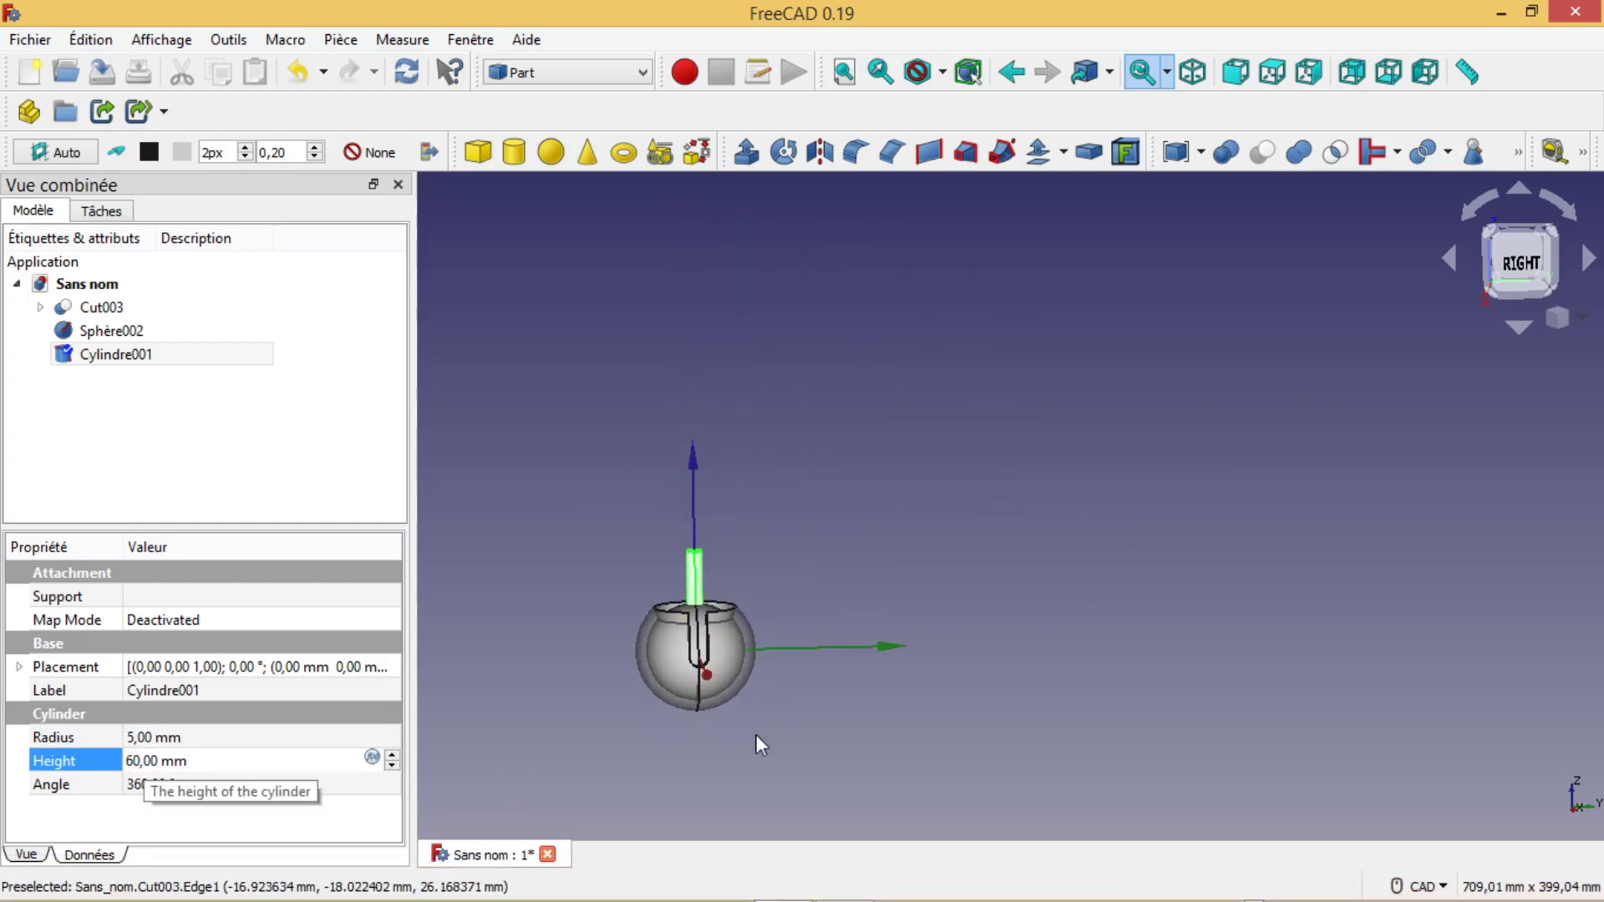
middle_click_drag(816, 748, 1138, 659)
Step: Transform the stem cylinder upward along its vertical axis by about 26 mm so it rises out of the inner sphere
left_click(138, 357)
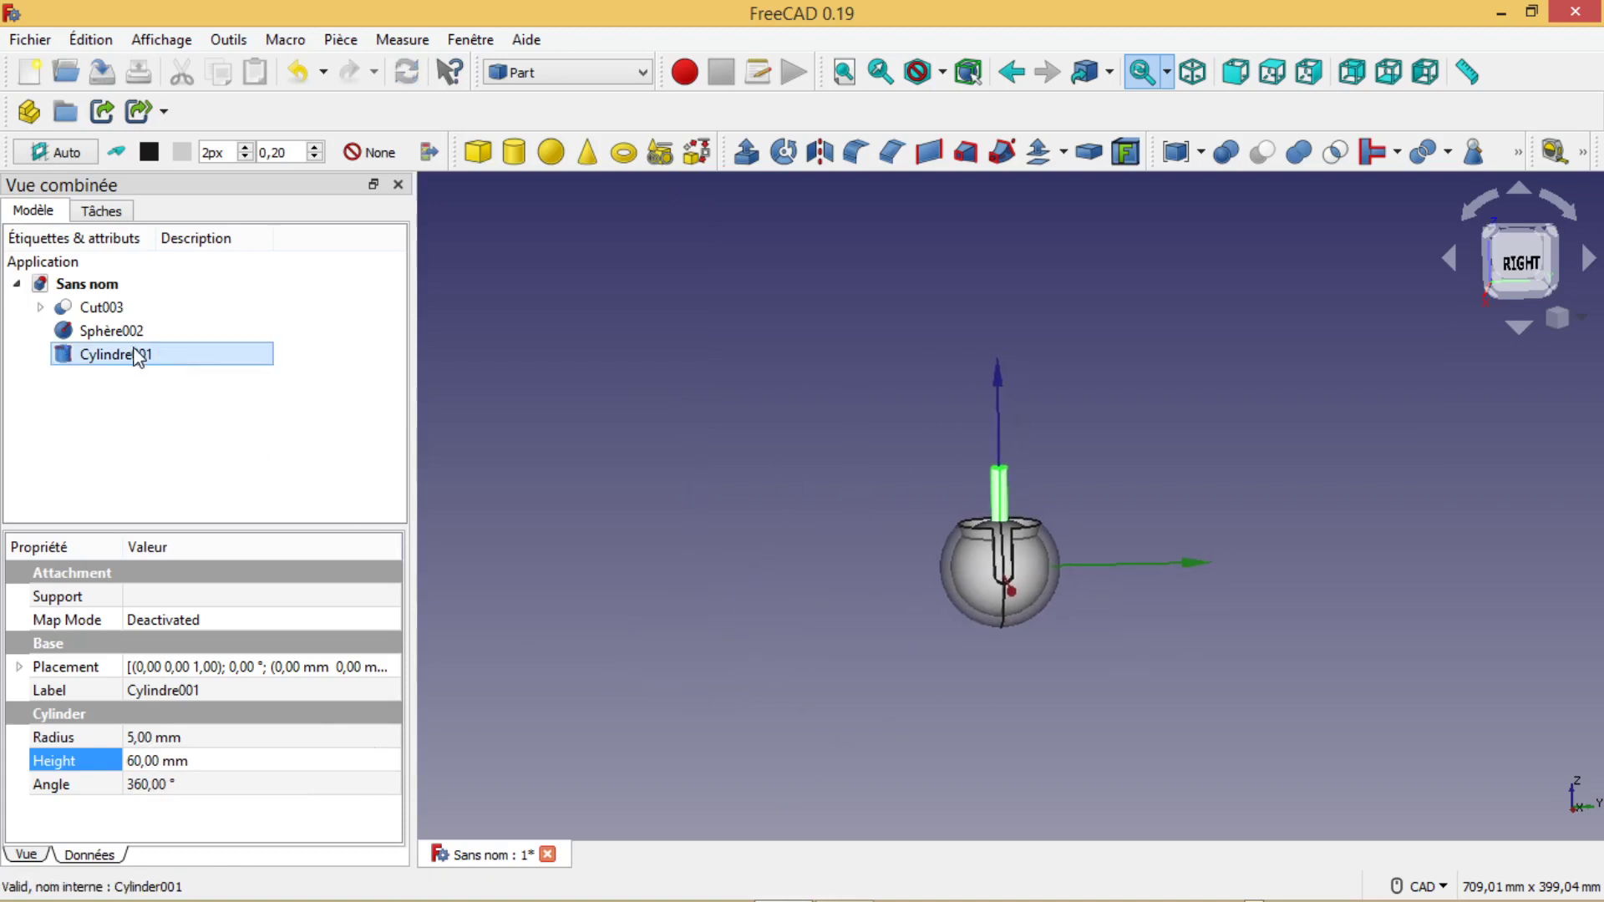
right_click(132, 354)
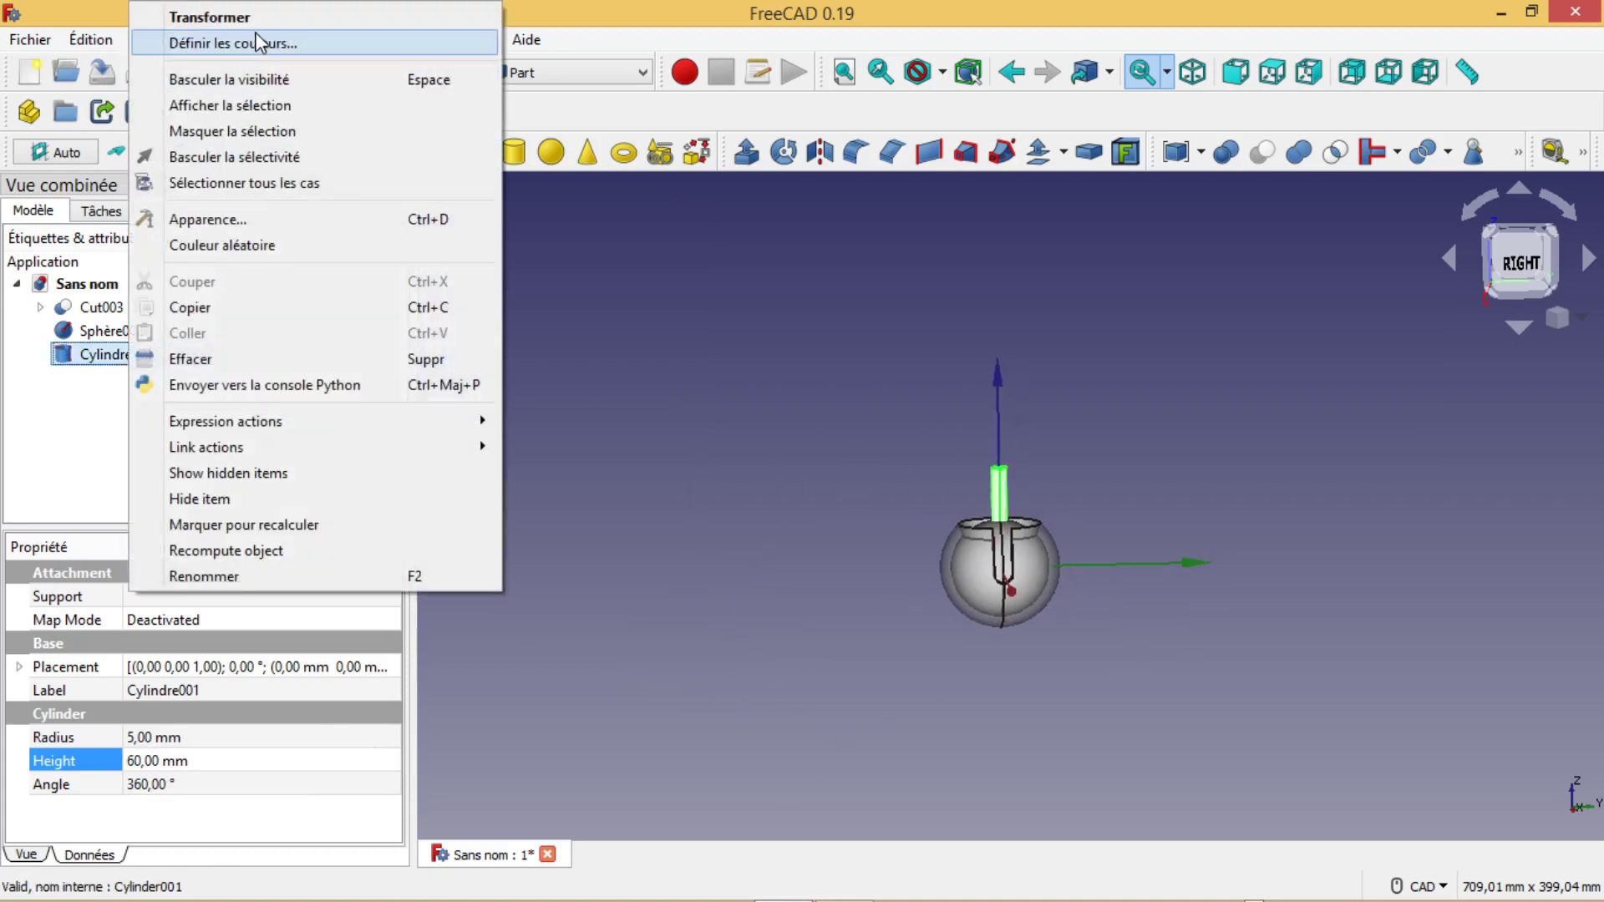
left_click(211, 16)
left_click_drag(1000, 393, 1000, 321)
scroll(1123, 472, "up", 2)
scroll(1123, 472, "up", 1)
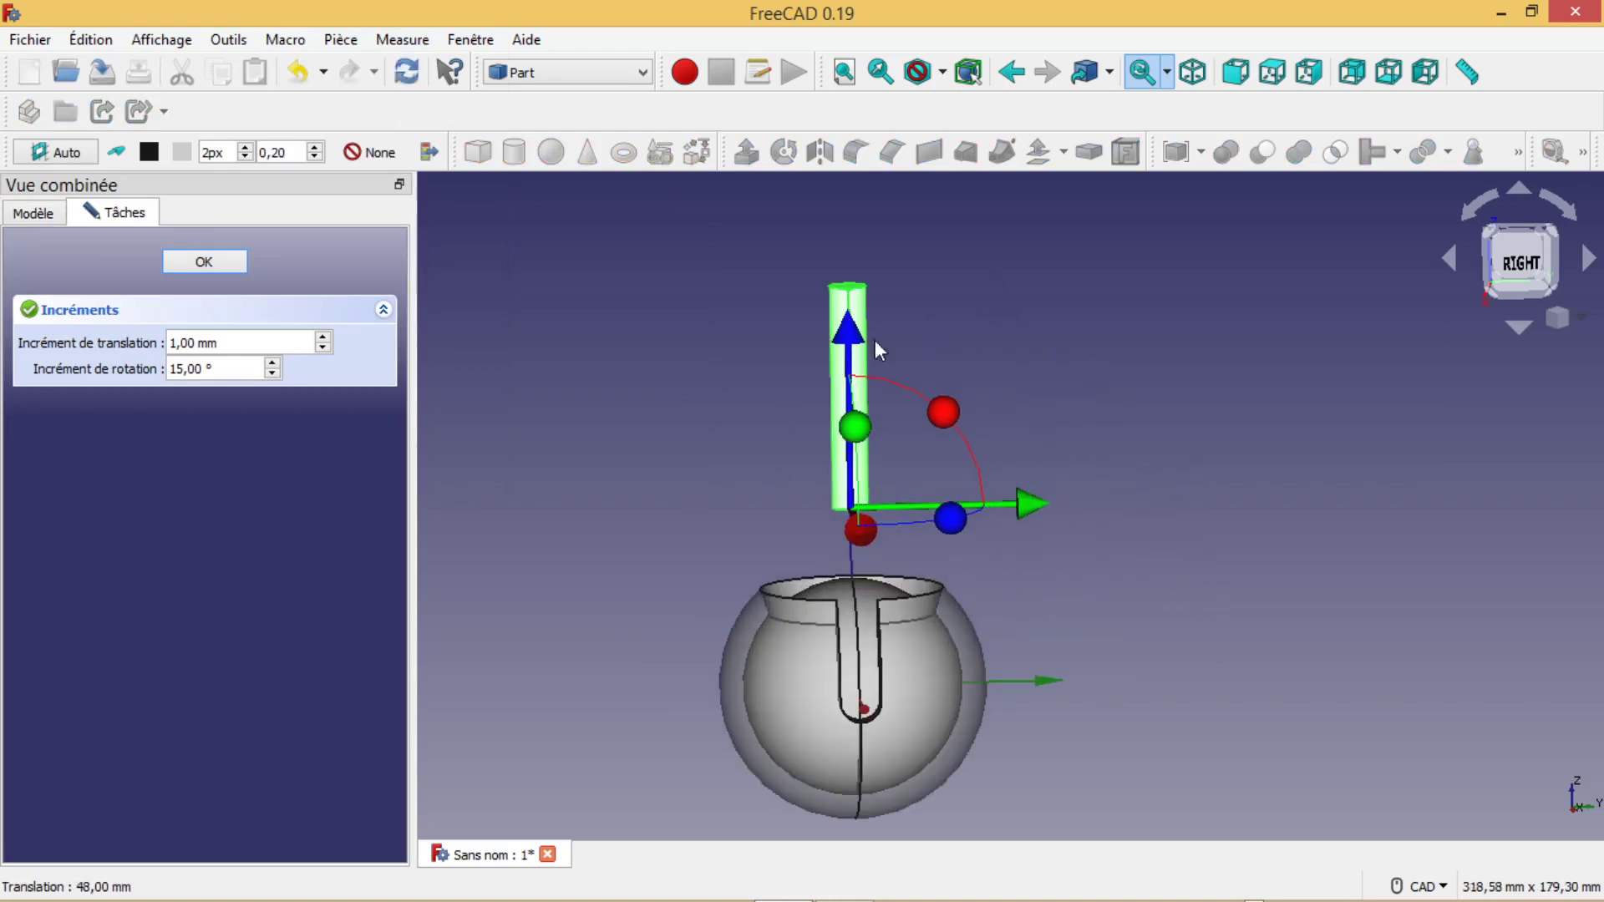
left_click_drag(848, 338, 842, 415)
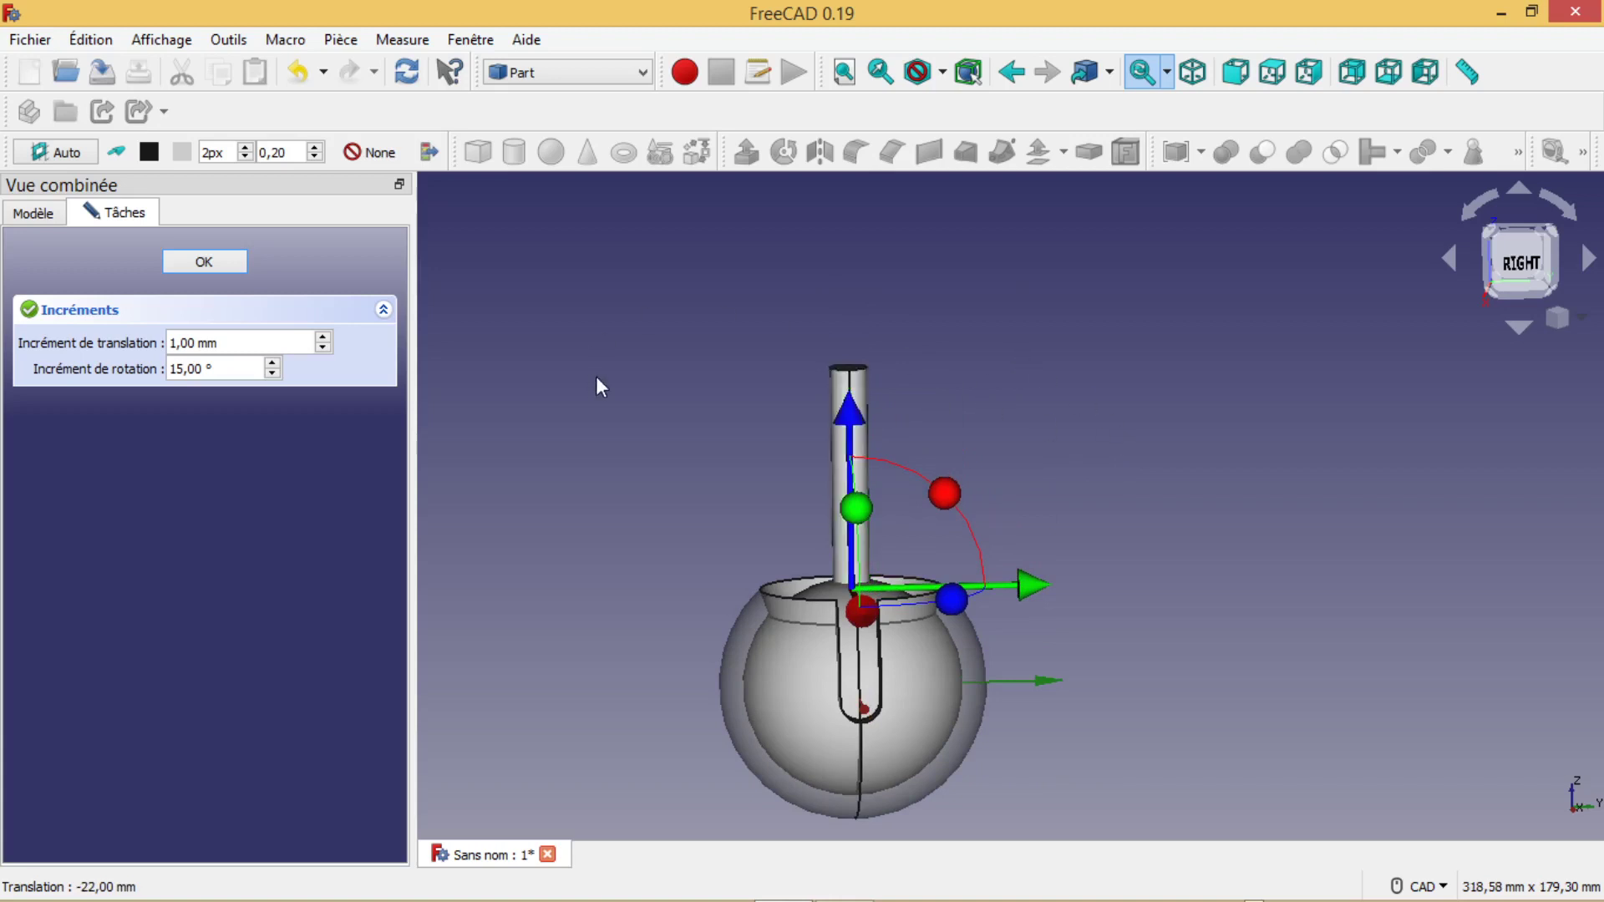
left_click(214, 266)
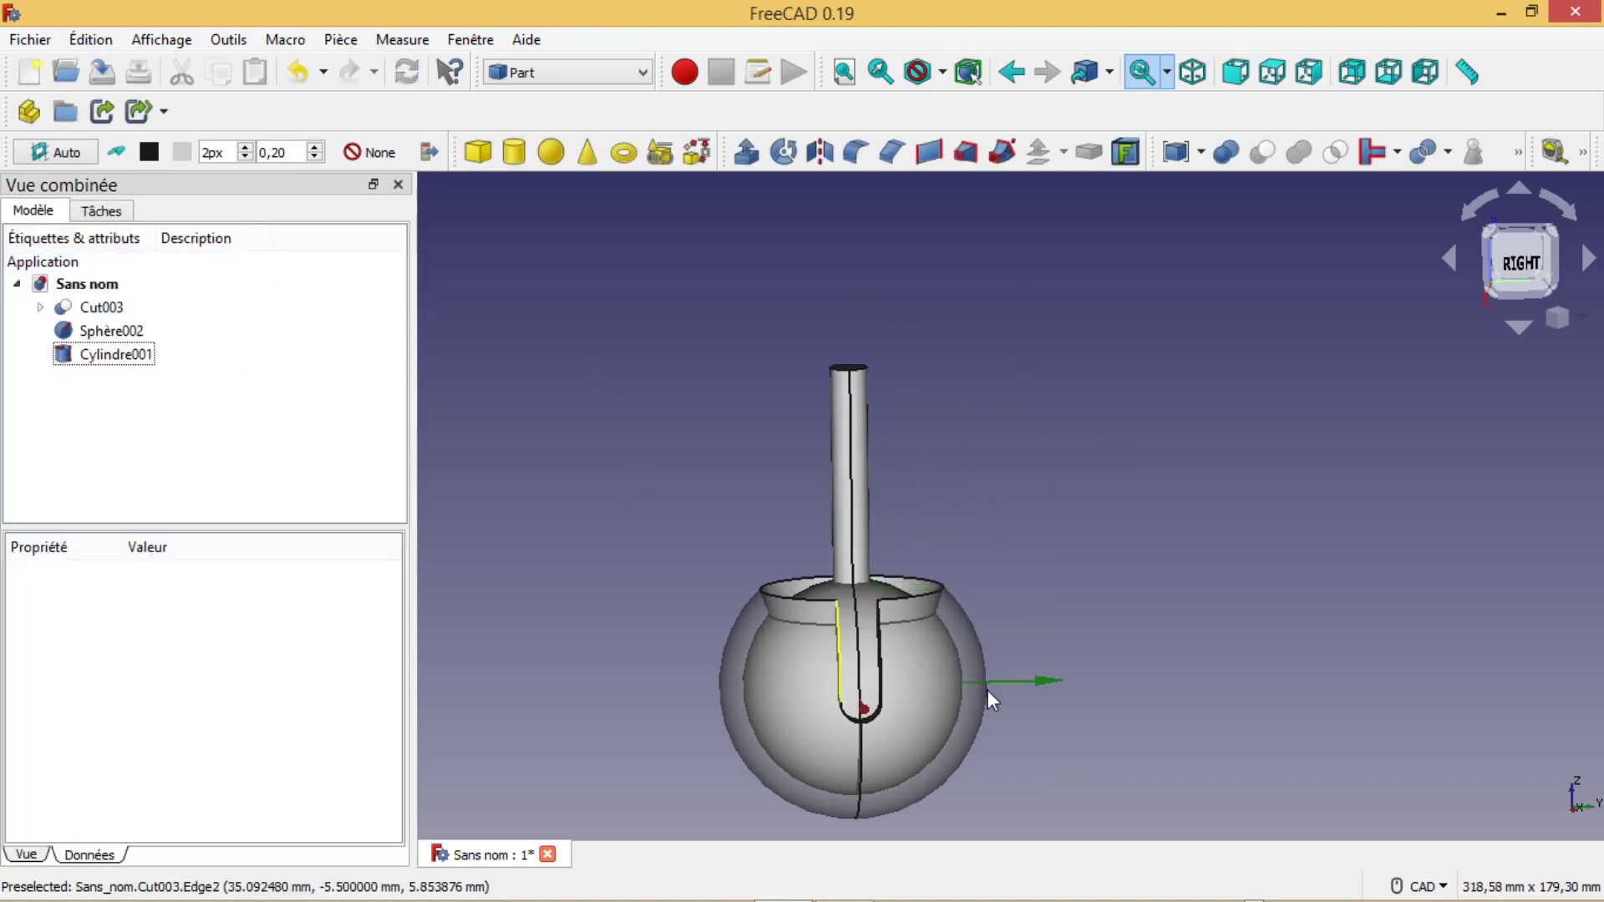
Step: Combine the inner sphere and the stem cylinder into one shape with a Boolean Union
scroll(1257, 716, "down", 2)
middle_click_drag(1217, 699, 1231, 582)
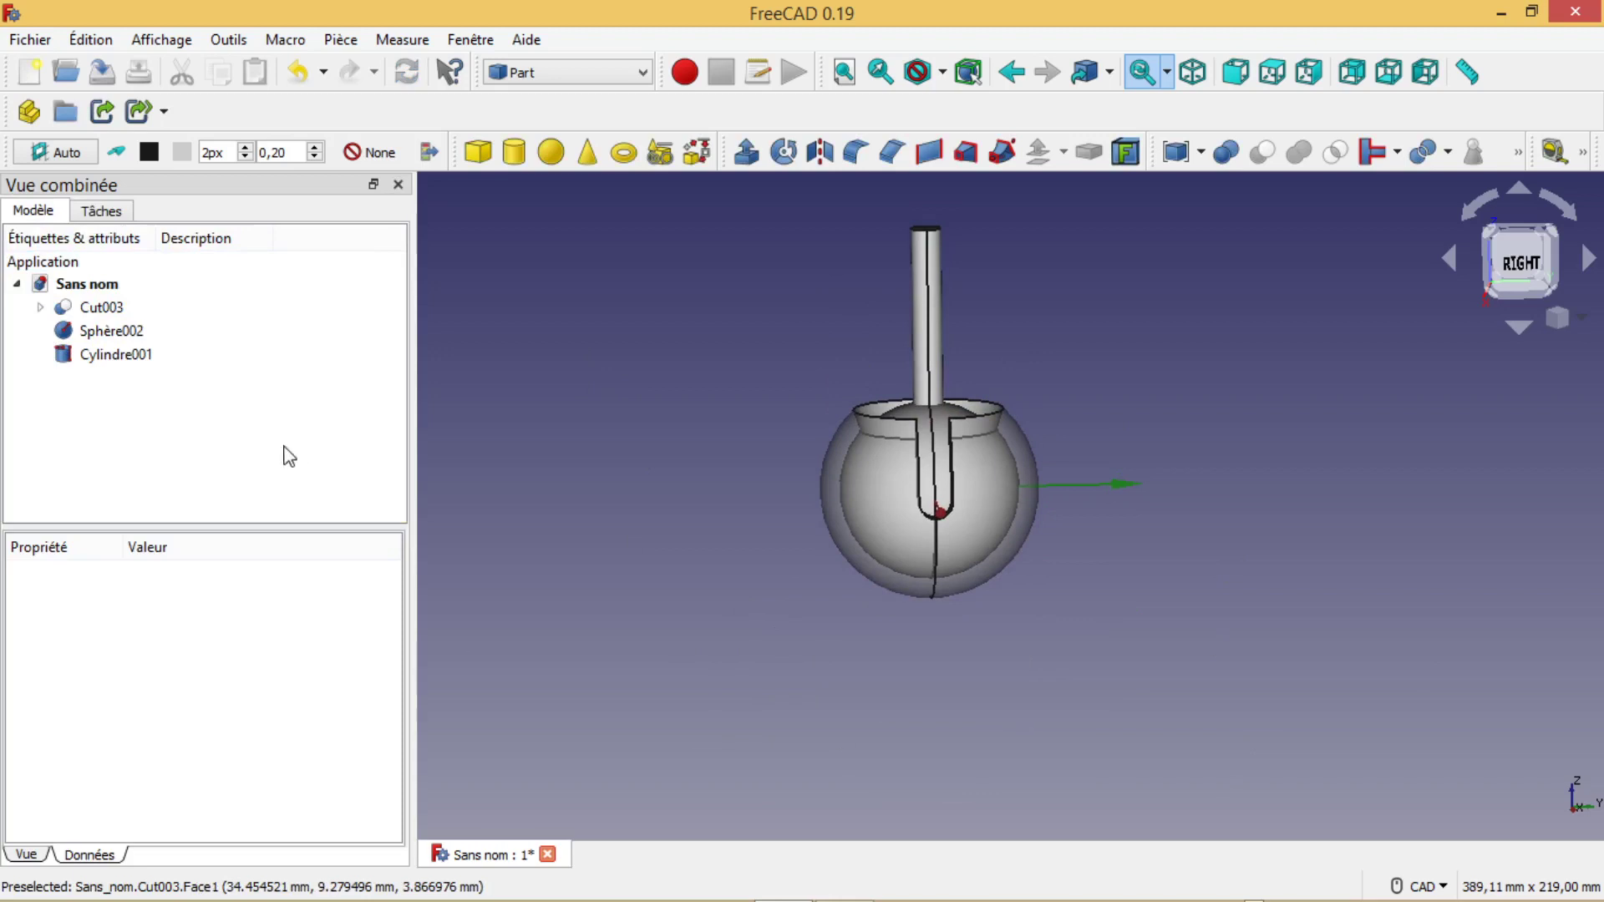
left_click(120, 333)
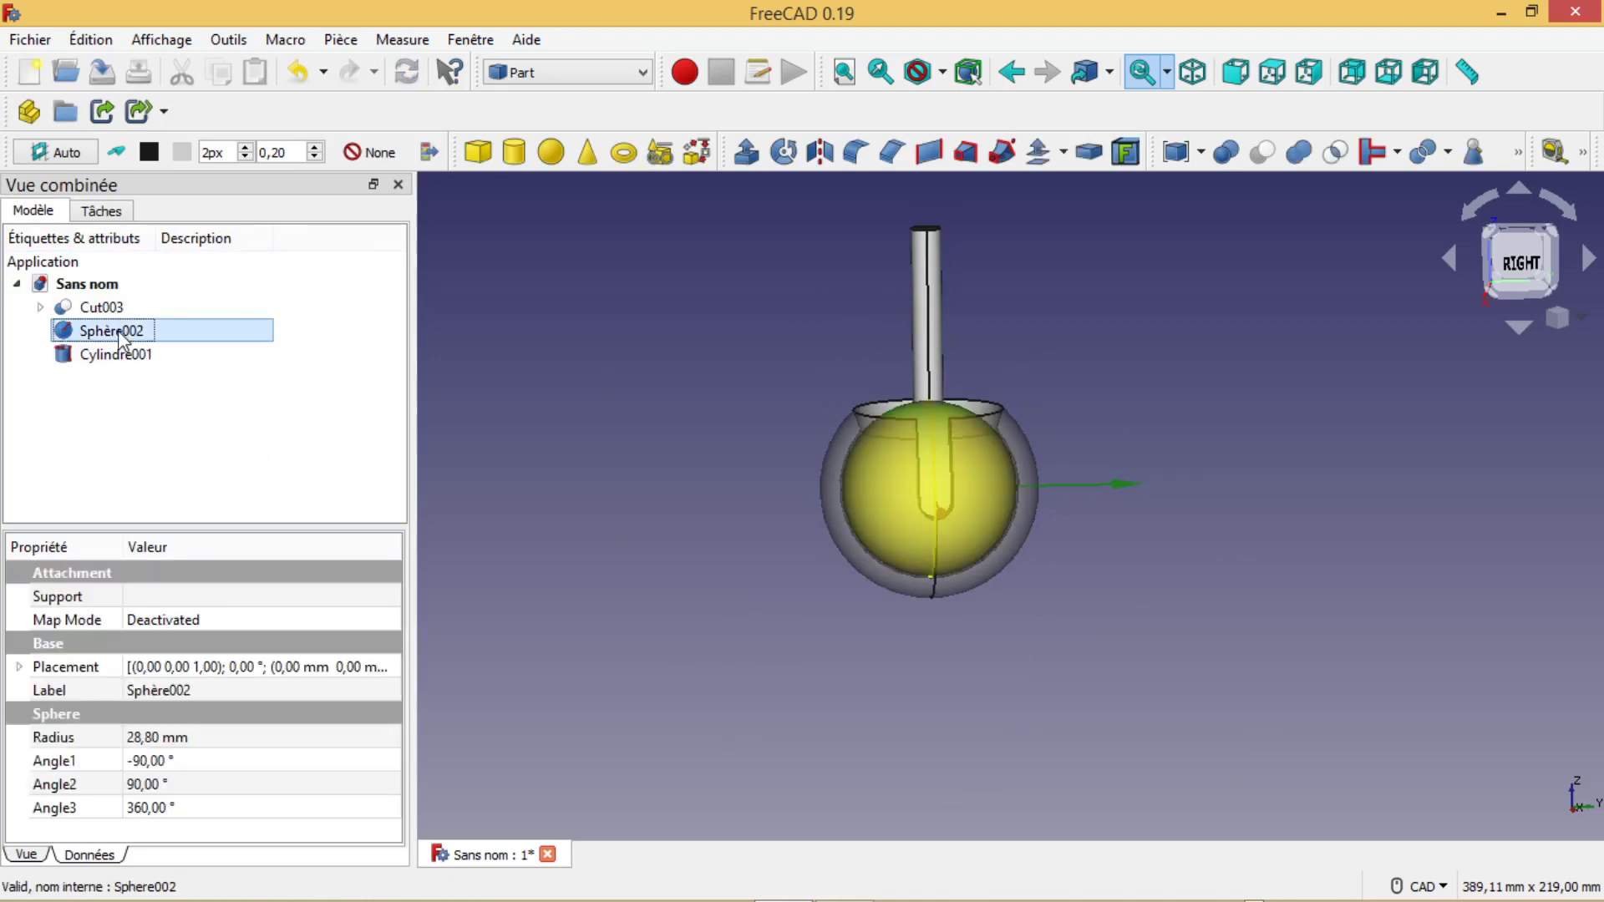
left_click(124, 355, "ctrl")
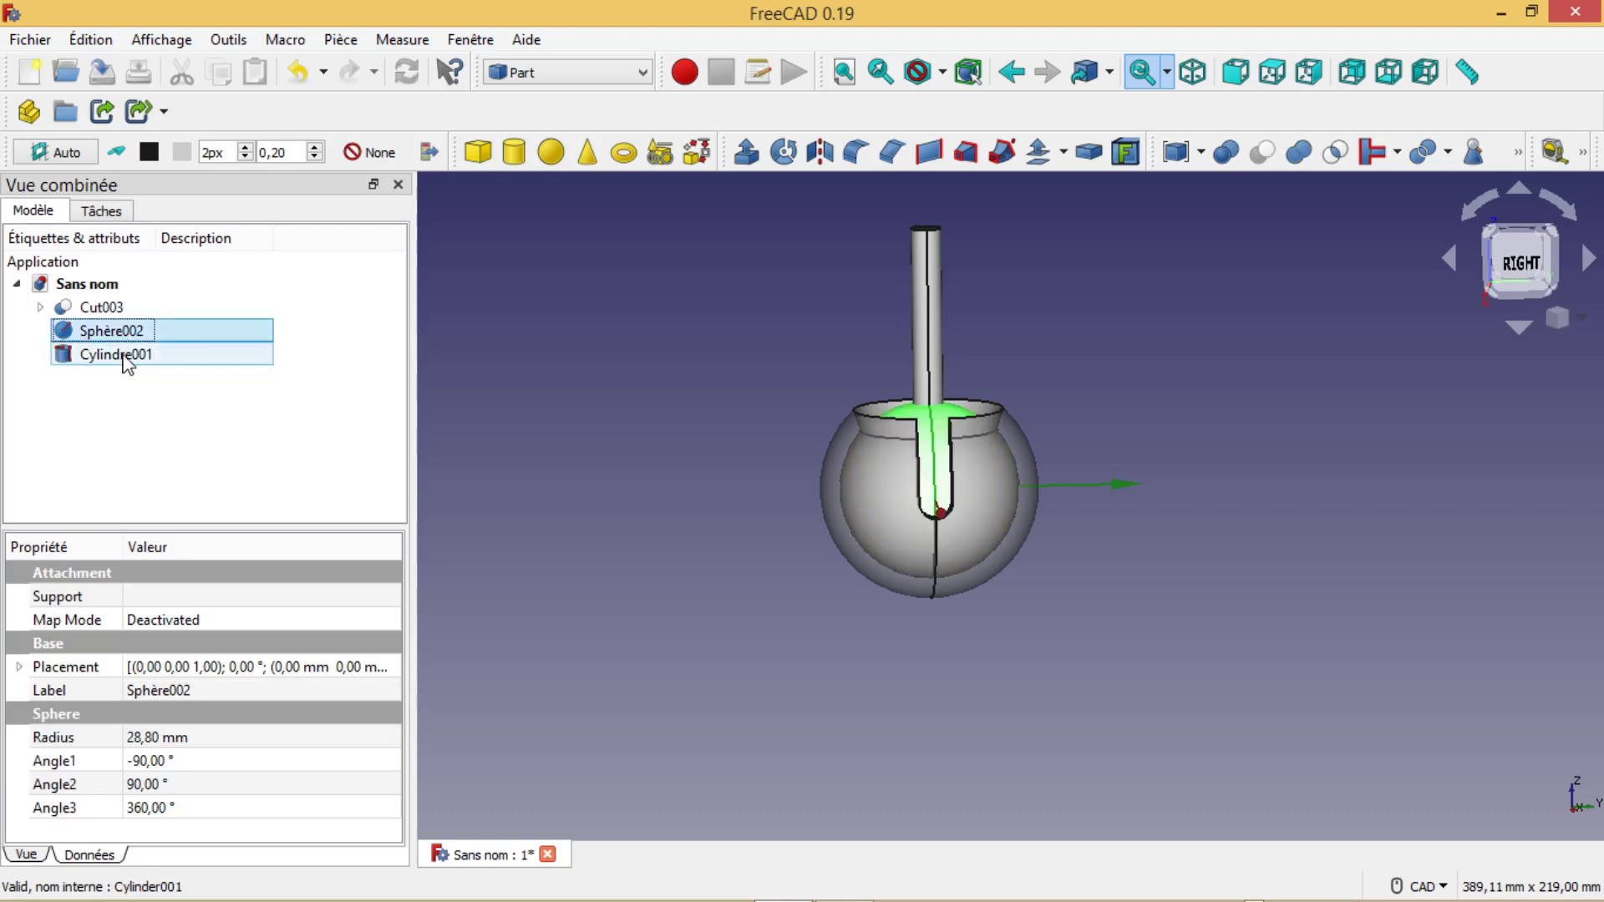
left_click(1177, 152)
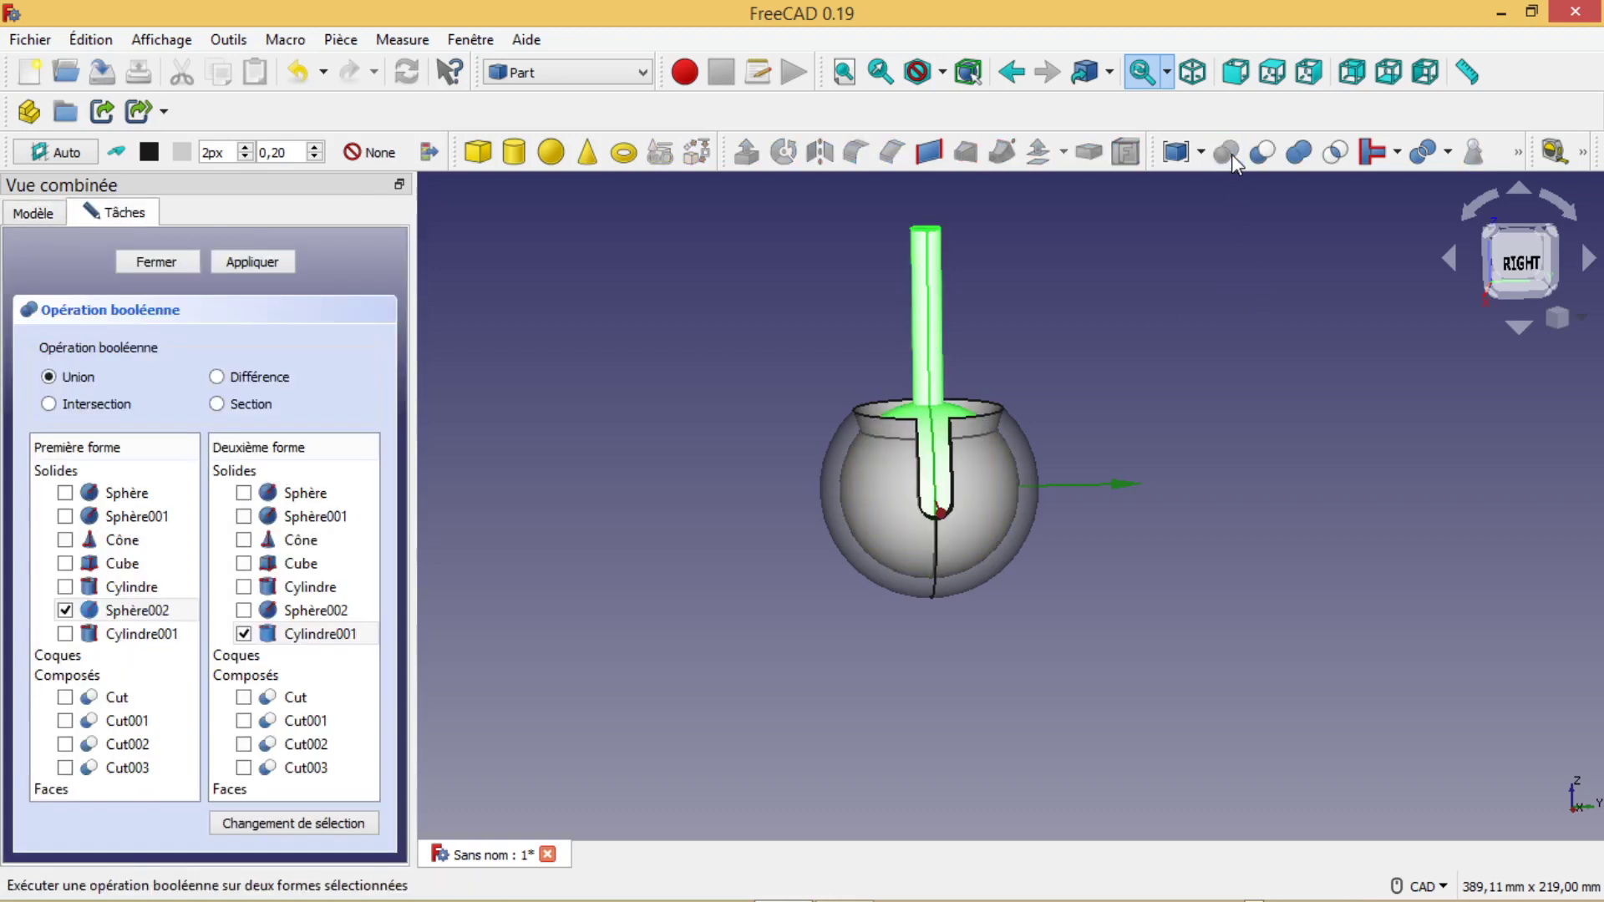
left_click(241, 264)
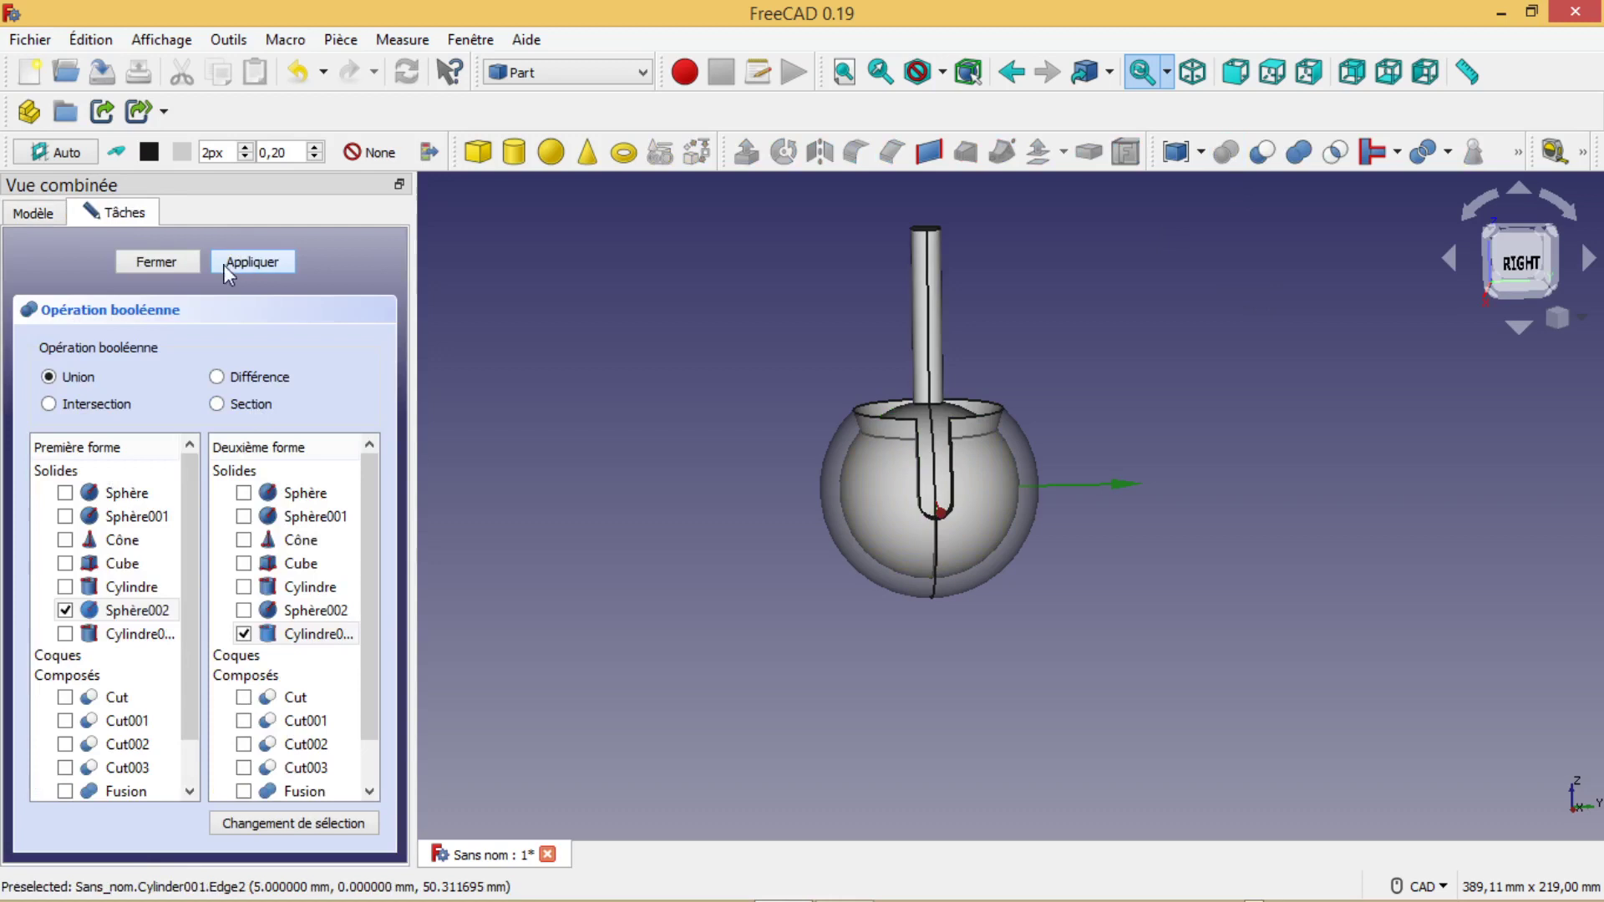
left_click(185, 266)
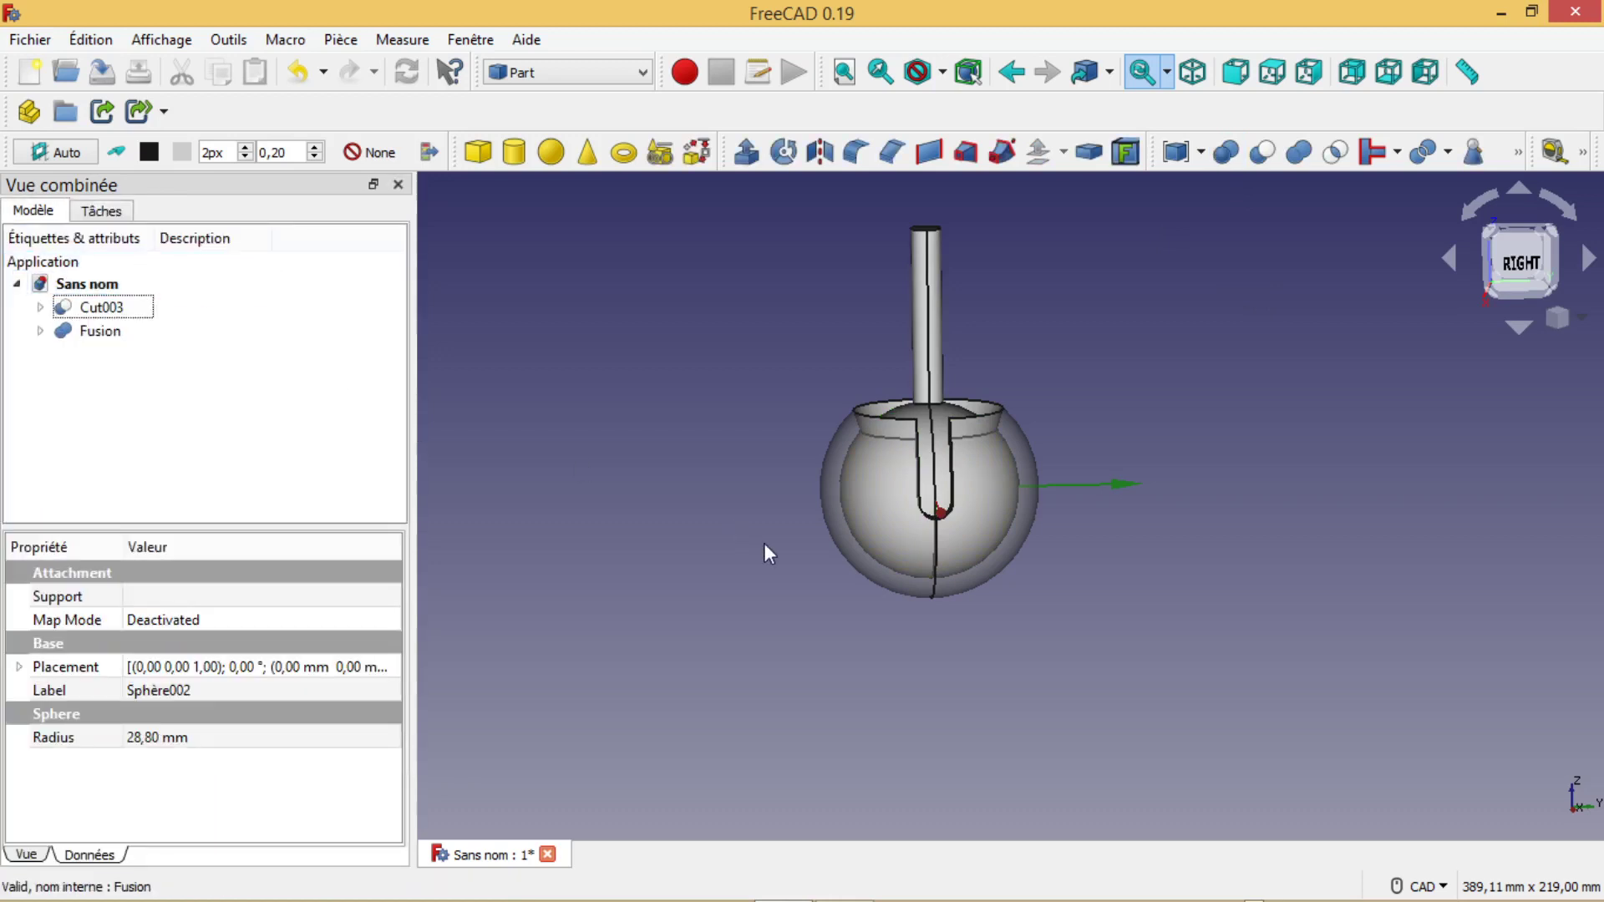
Step: Add a second cylinder with a radius of 5 mm and a height of 60 mm for the socket's stem
left_click(513, 156)
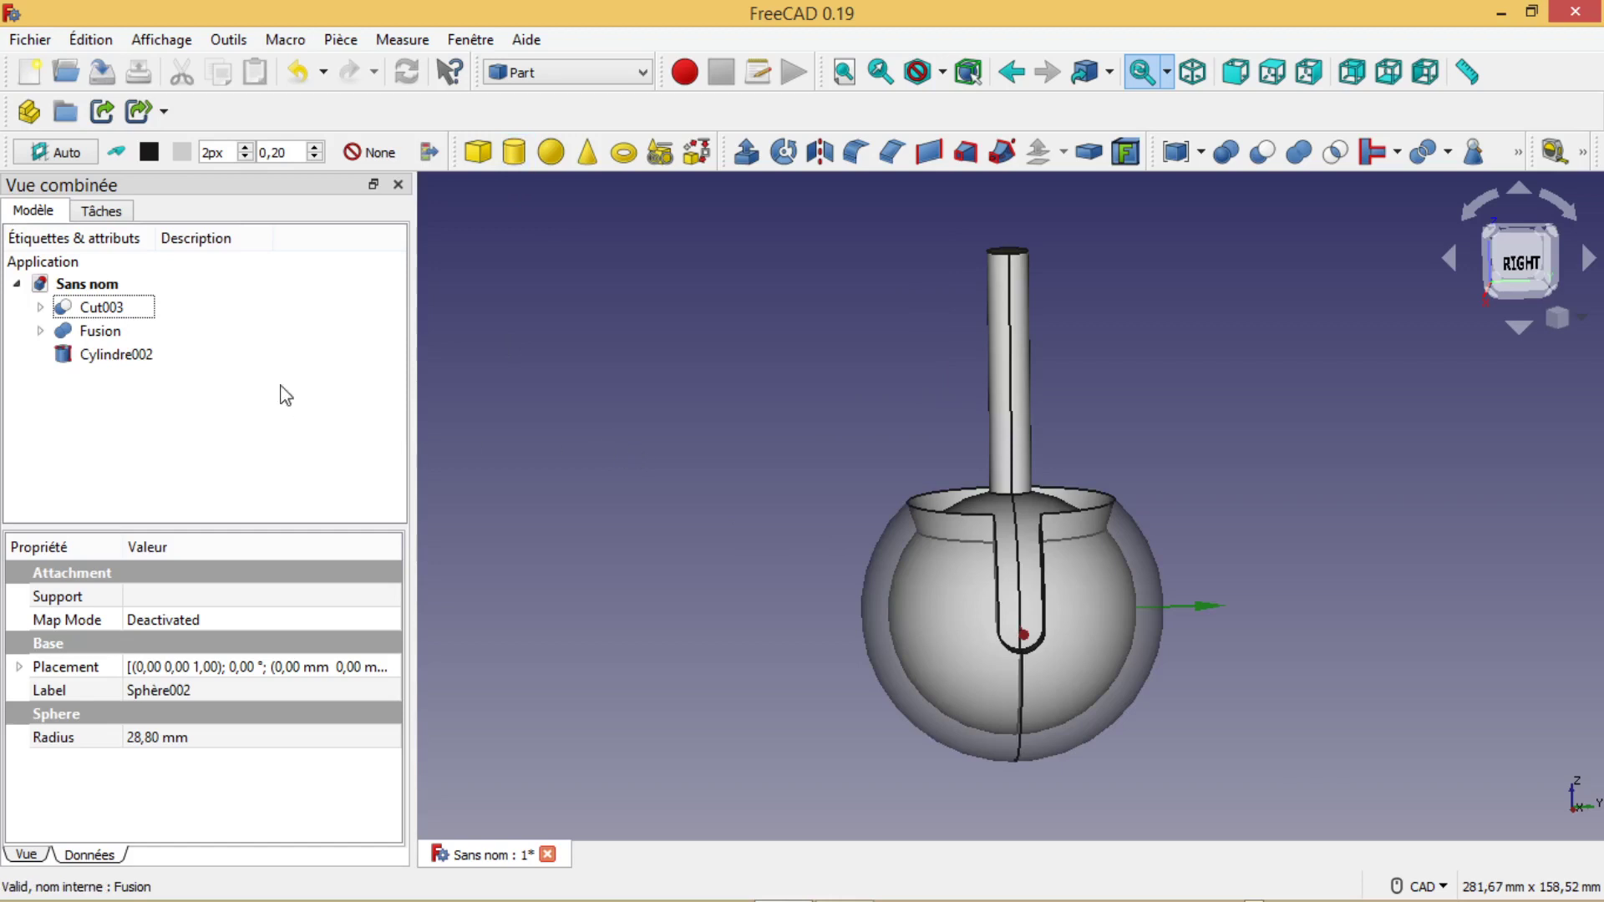
left_click(129, 356)
left_click(135, 740)
left_click(127, 737)
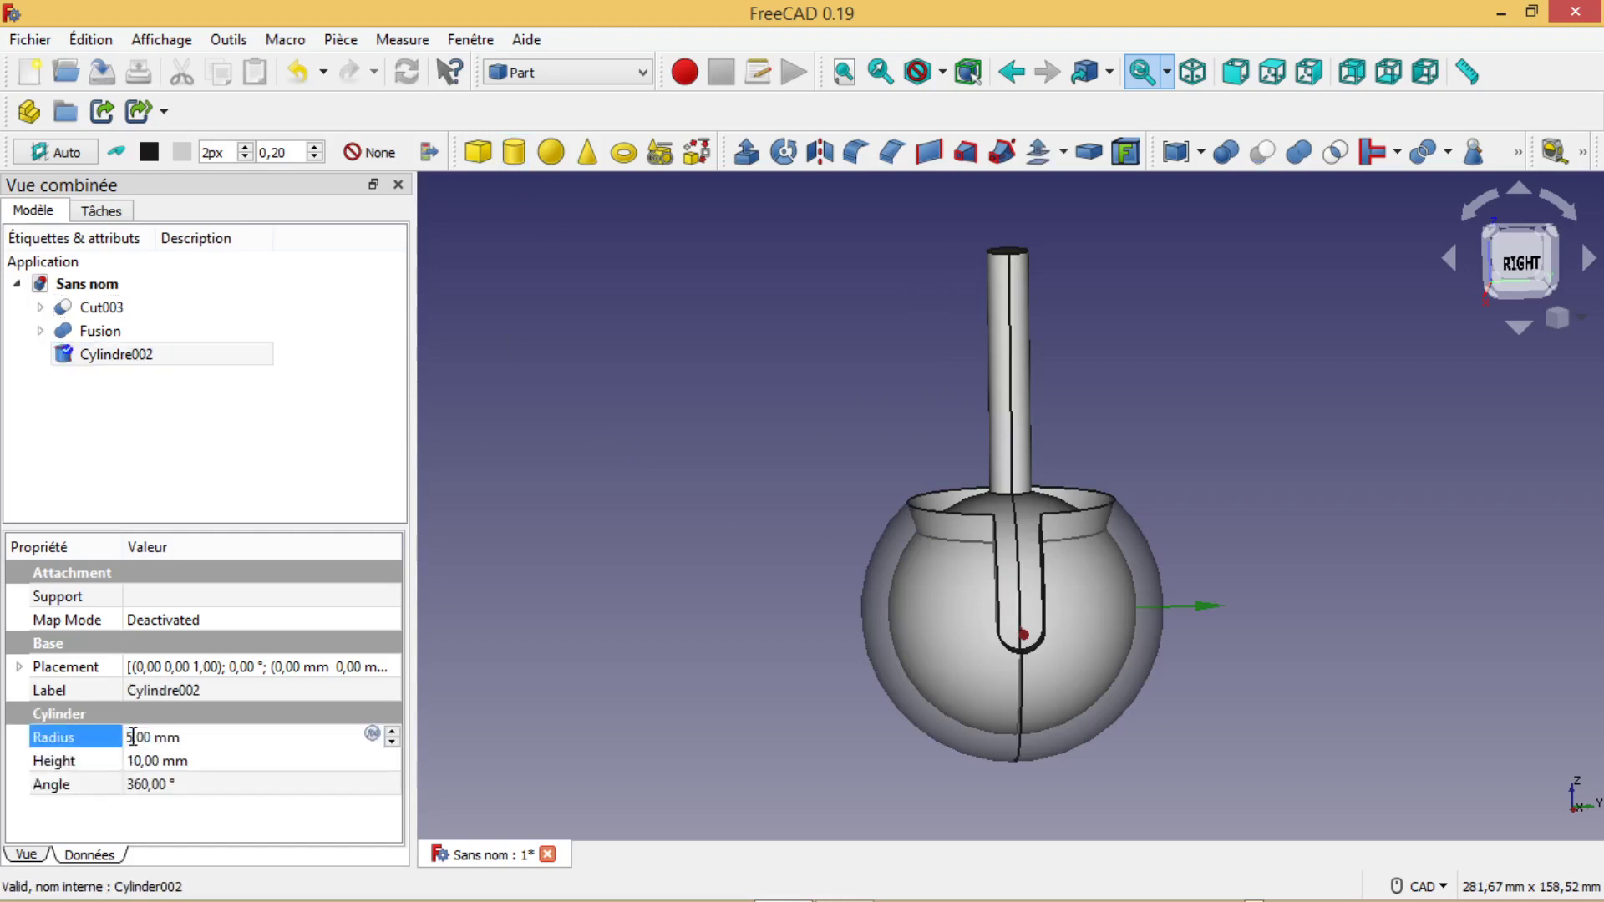
left_click(168, 762)
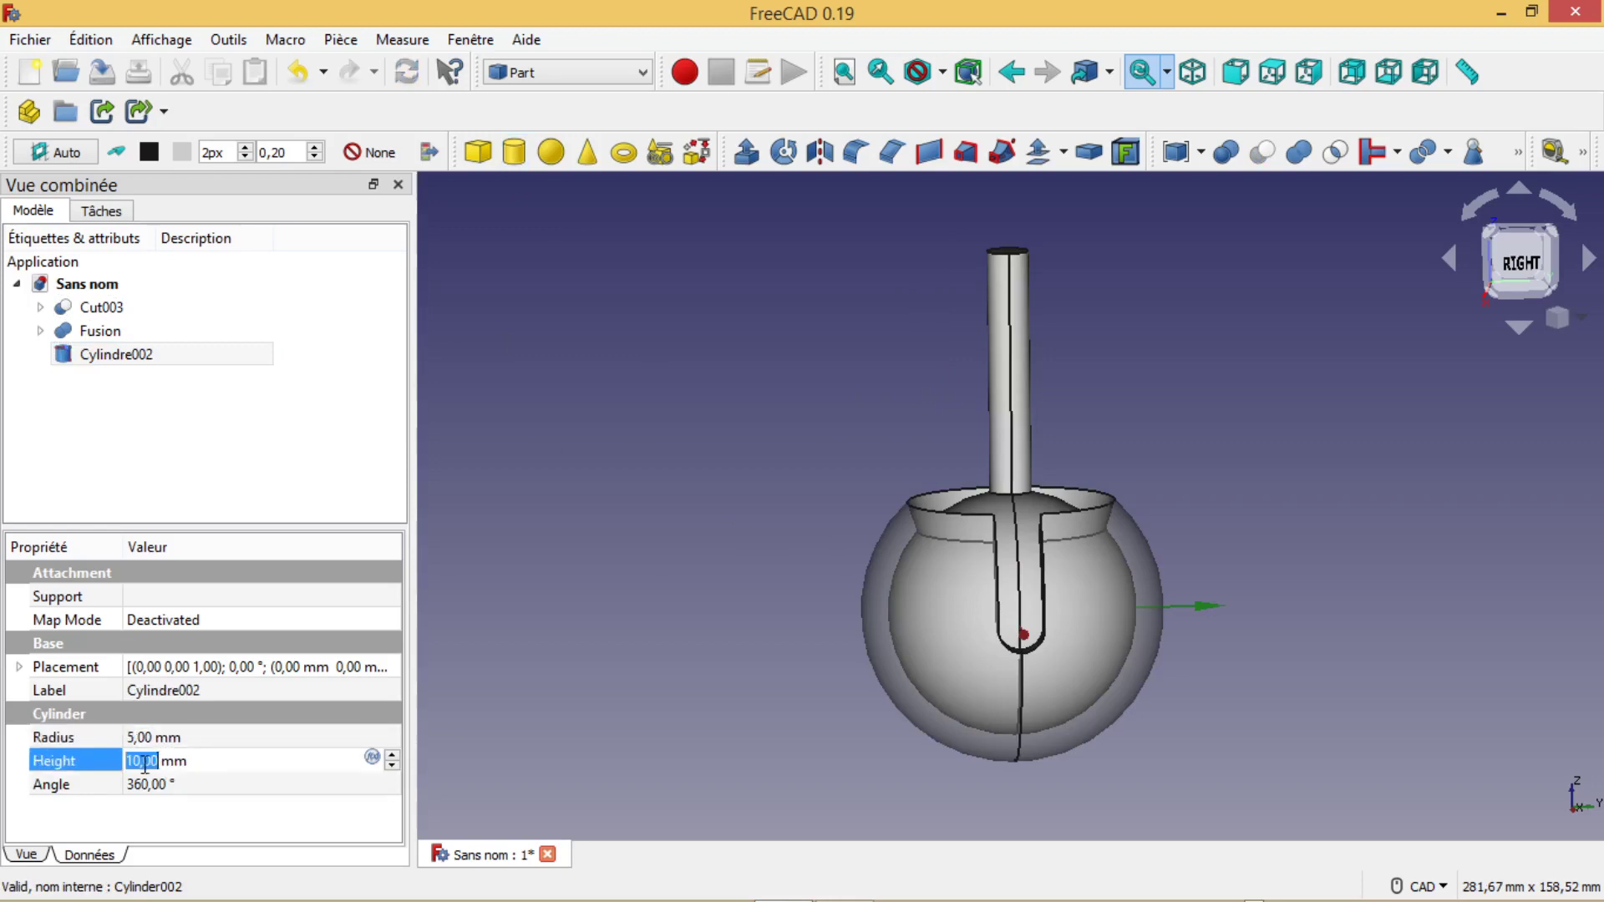
left_click(134, 760)
mouse_move(153, 898)
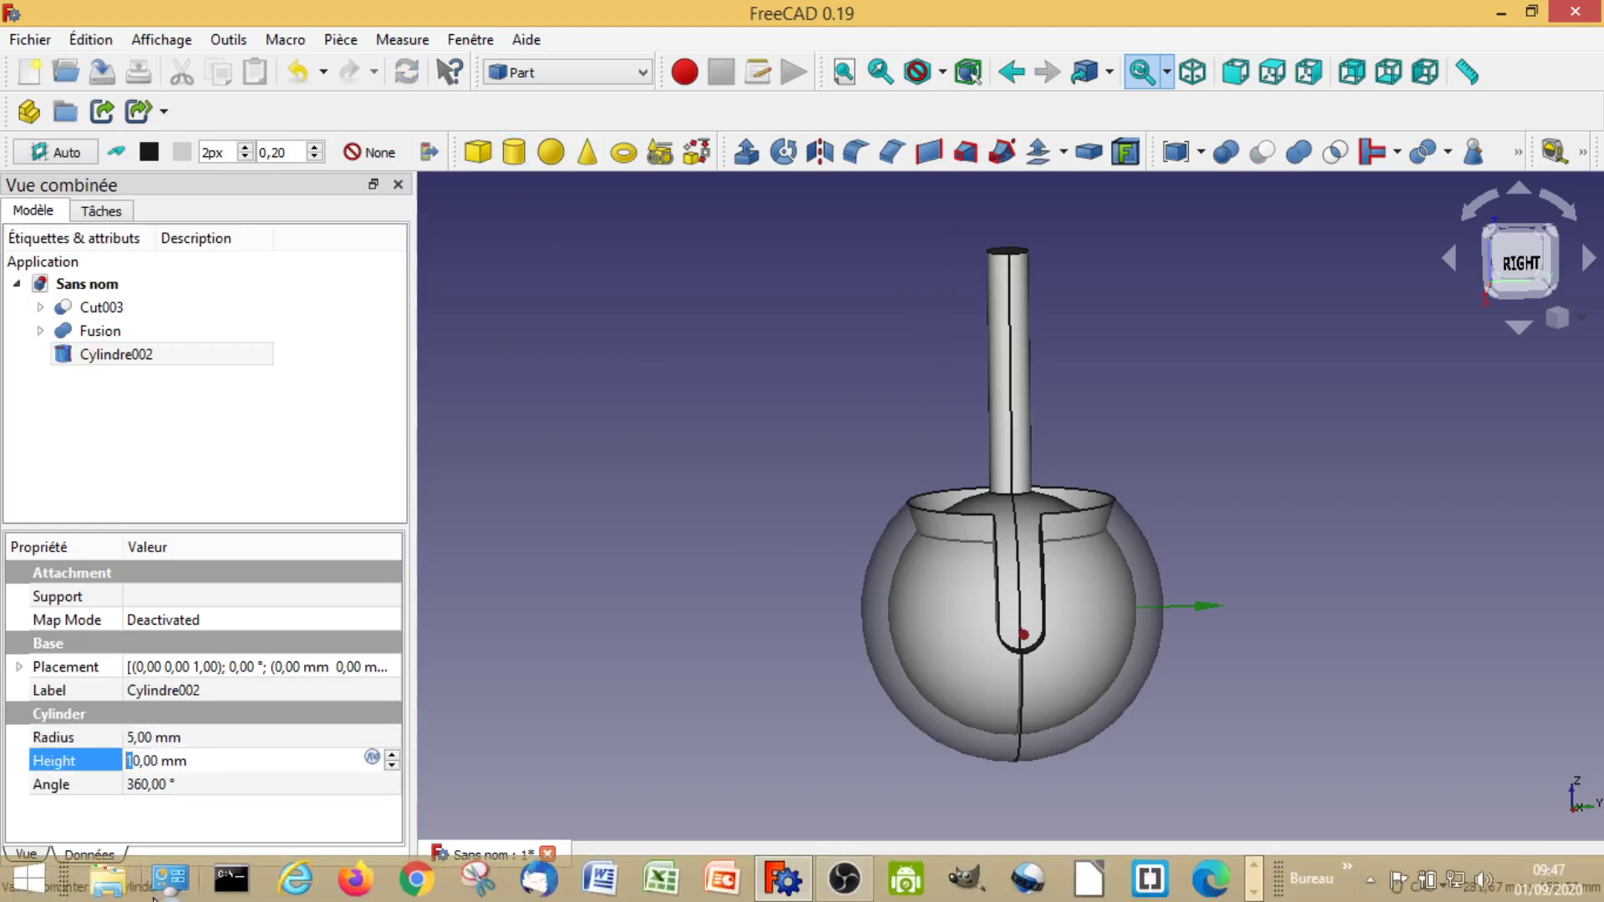
type("6")
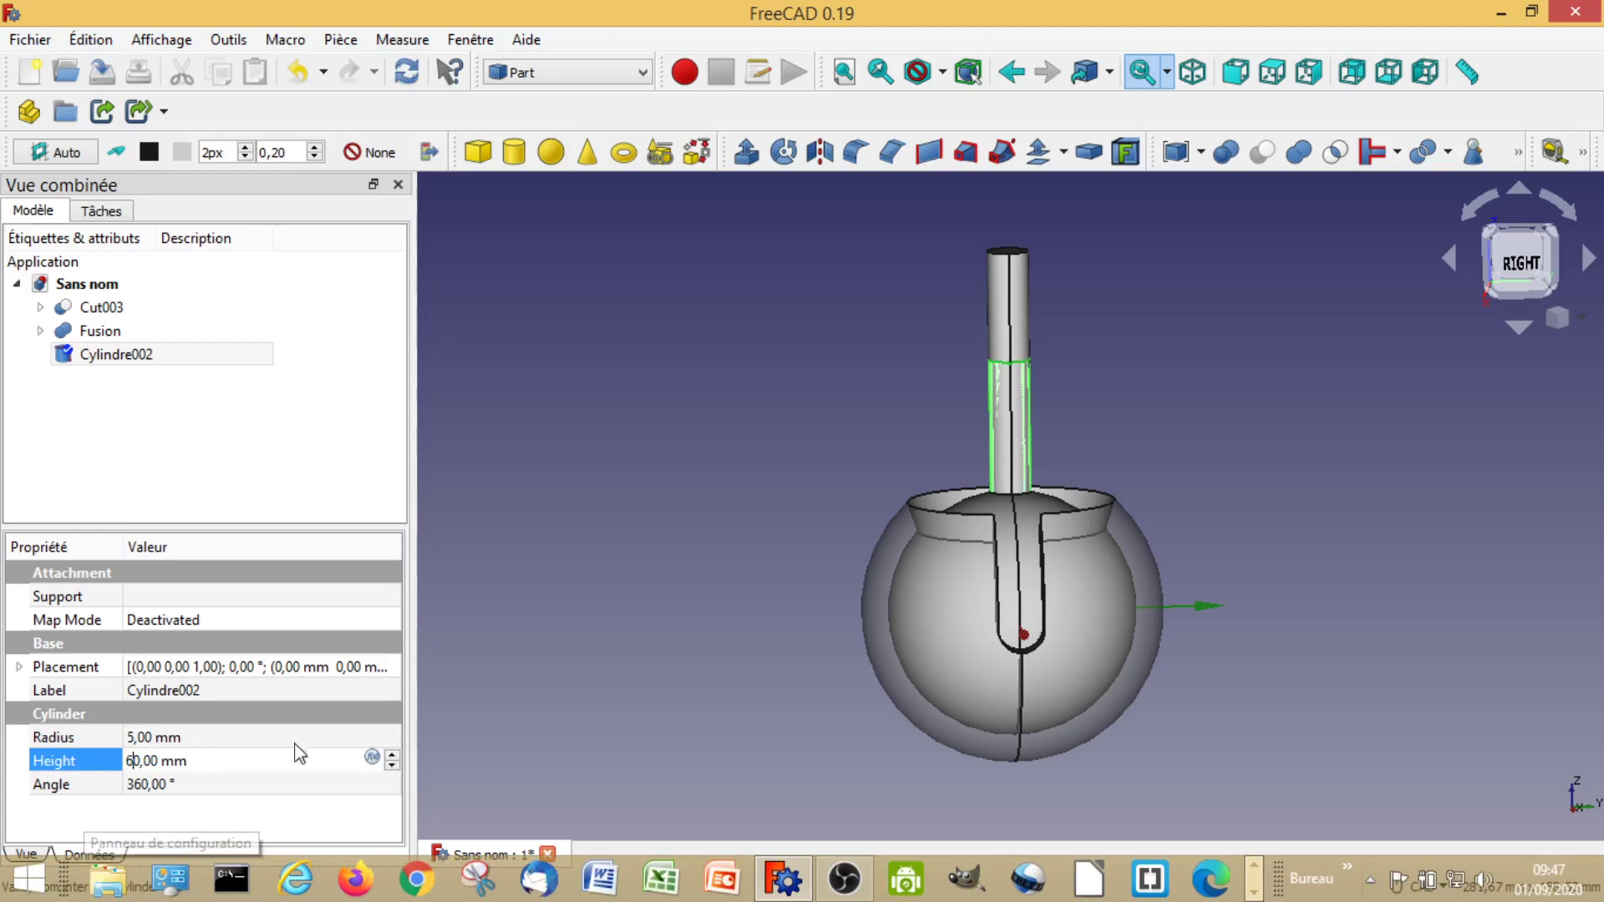
Step: Rotate the new cylinder 180° about the Y axis through its placement so it points downward
left_click(177, 355)
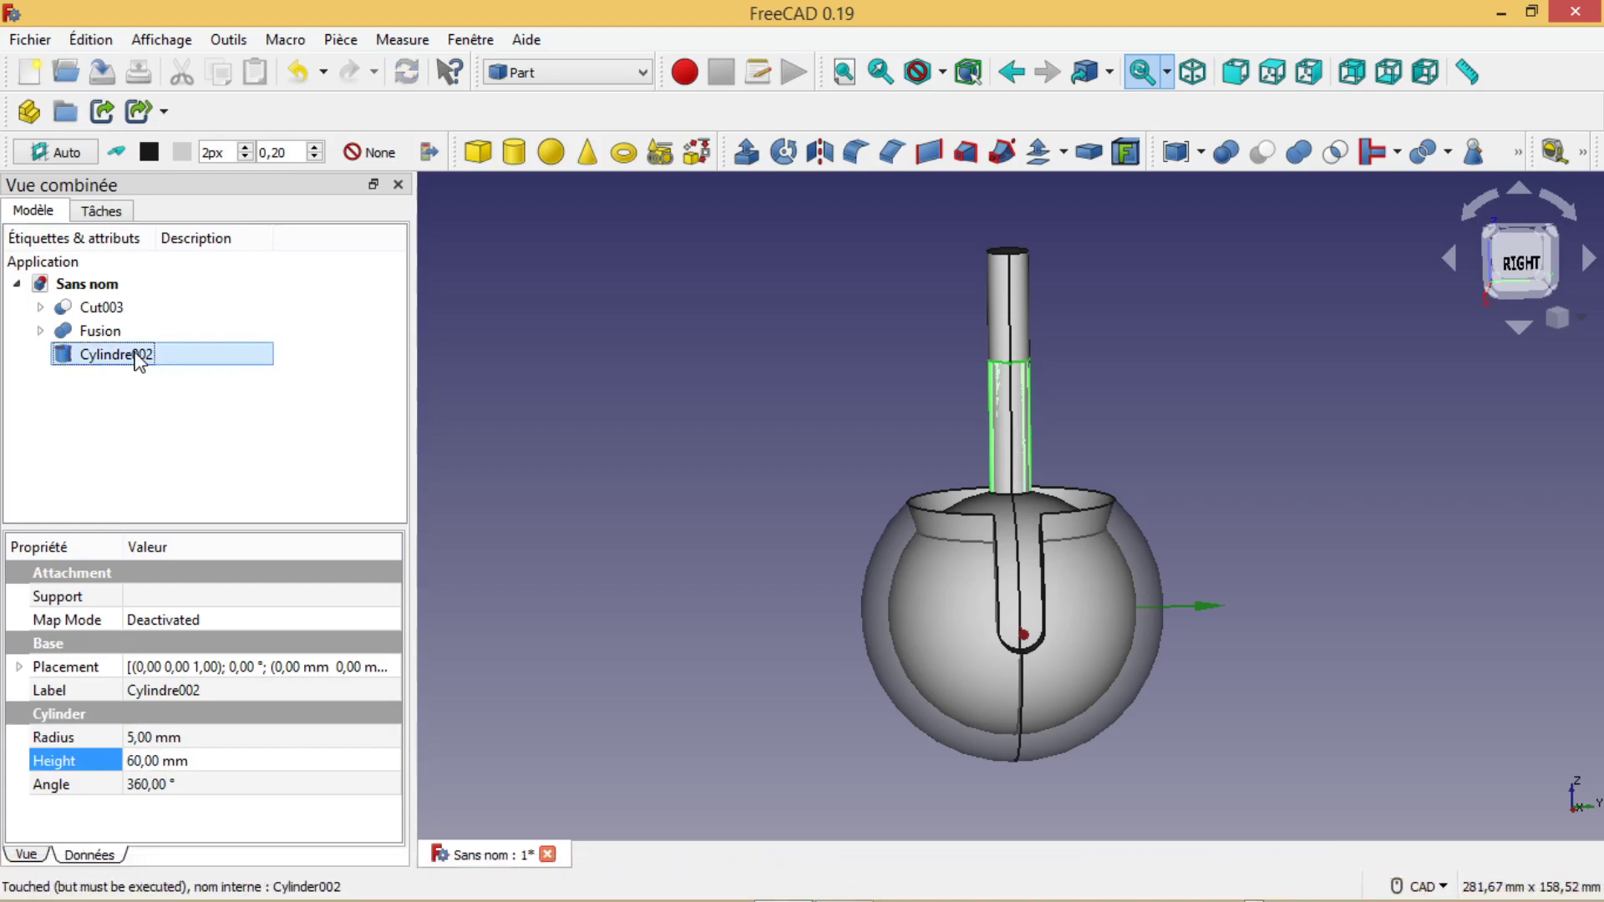
left_click(301, 668)
left_click(384, 667)
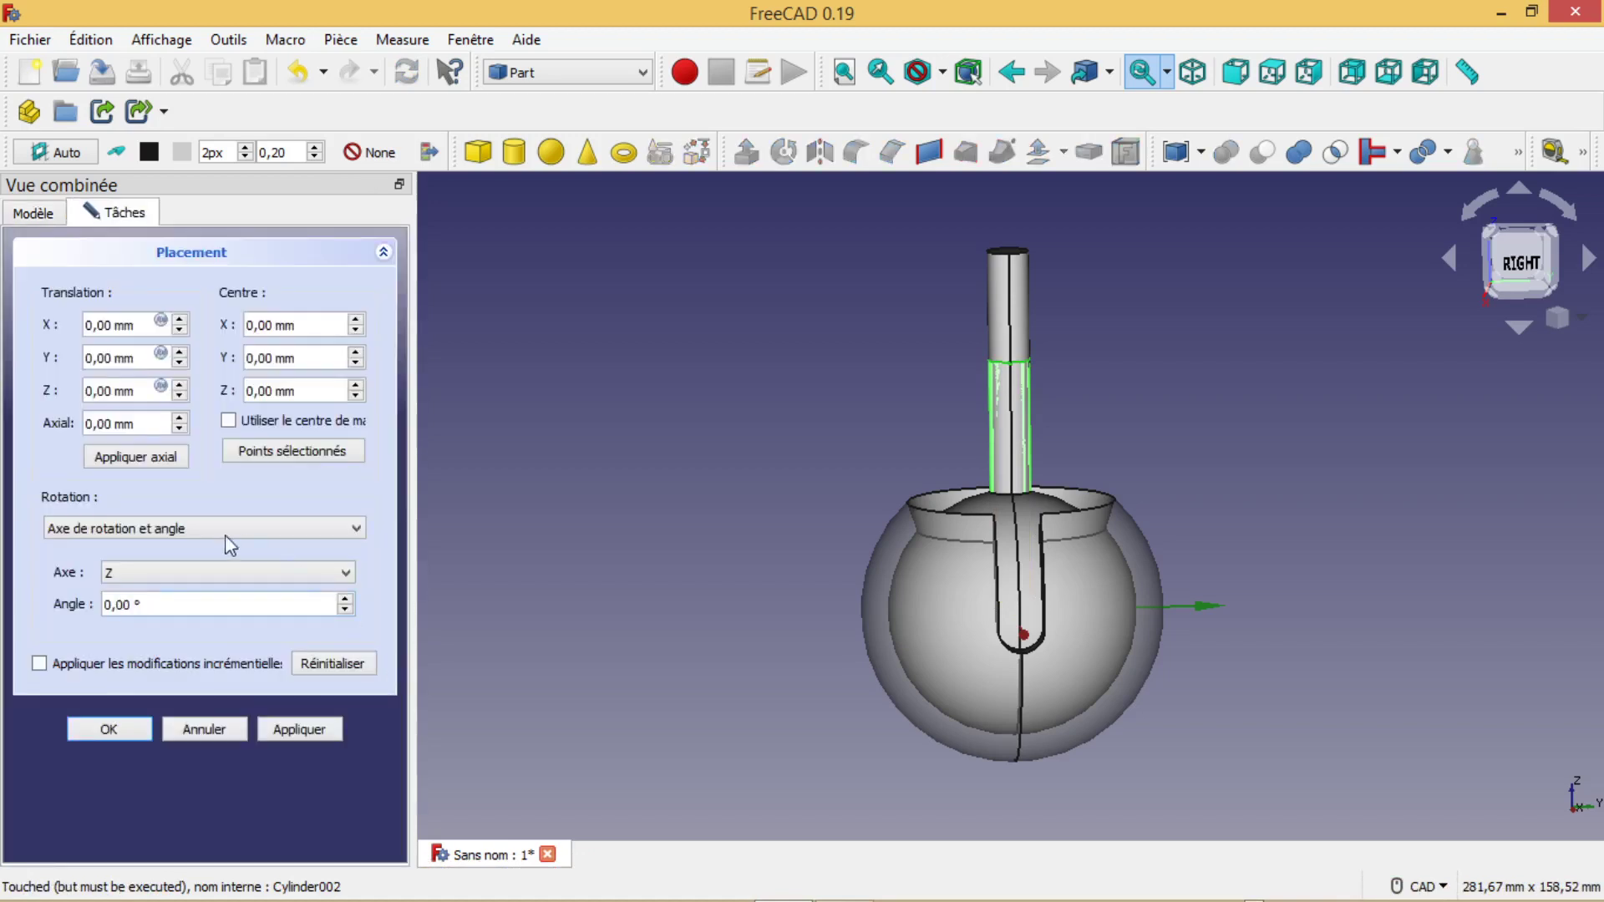
left_click(179, 572)
left_click(177, 603)
type("18")
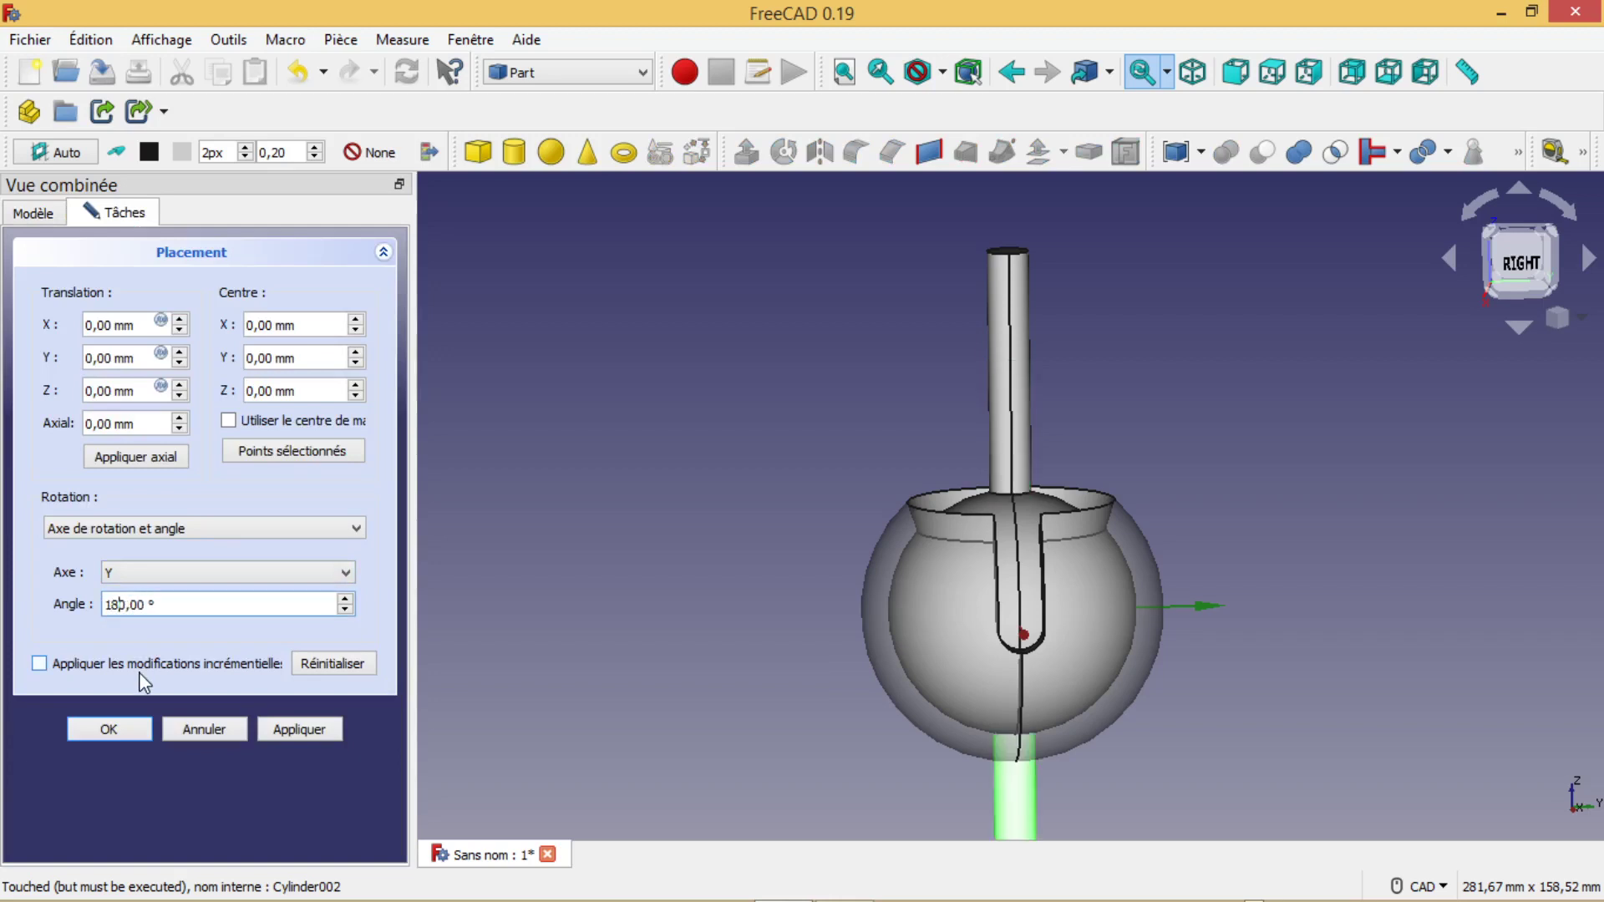
left_click(110, 731)
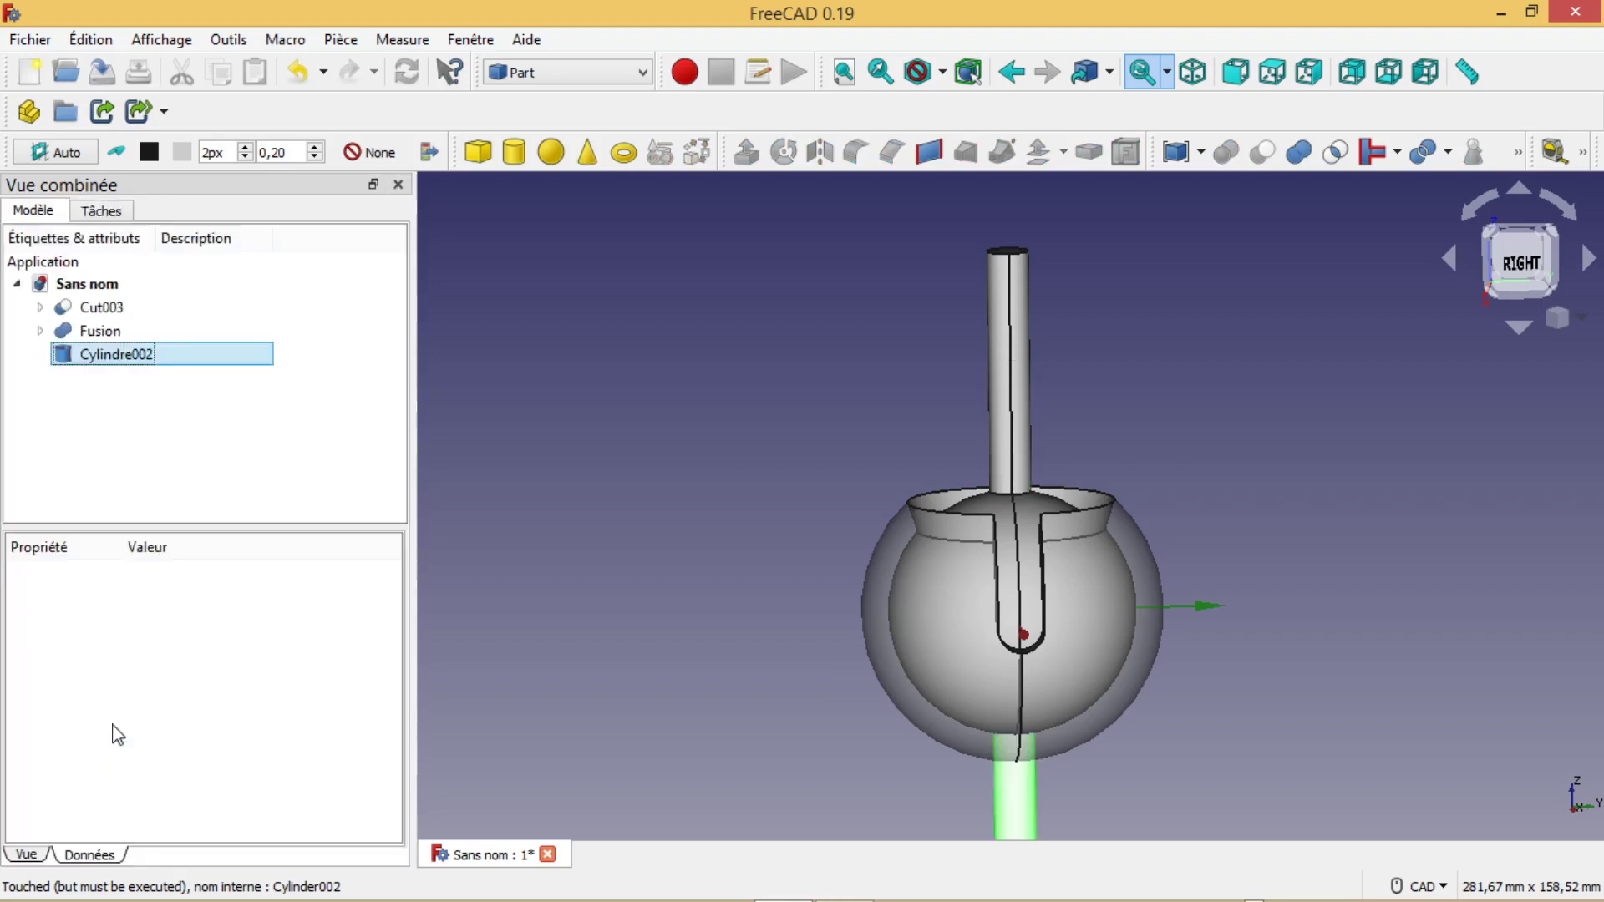
Step: Transform the inverted cylinder downward along its own axis by about 31 mm, to the underside of the socket
right_click(115, 361)
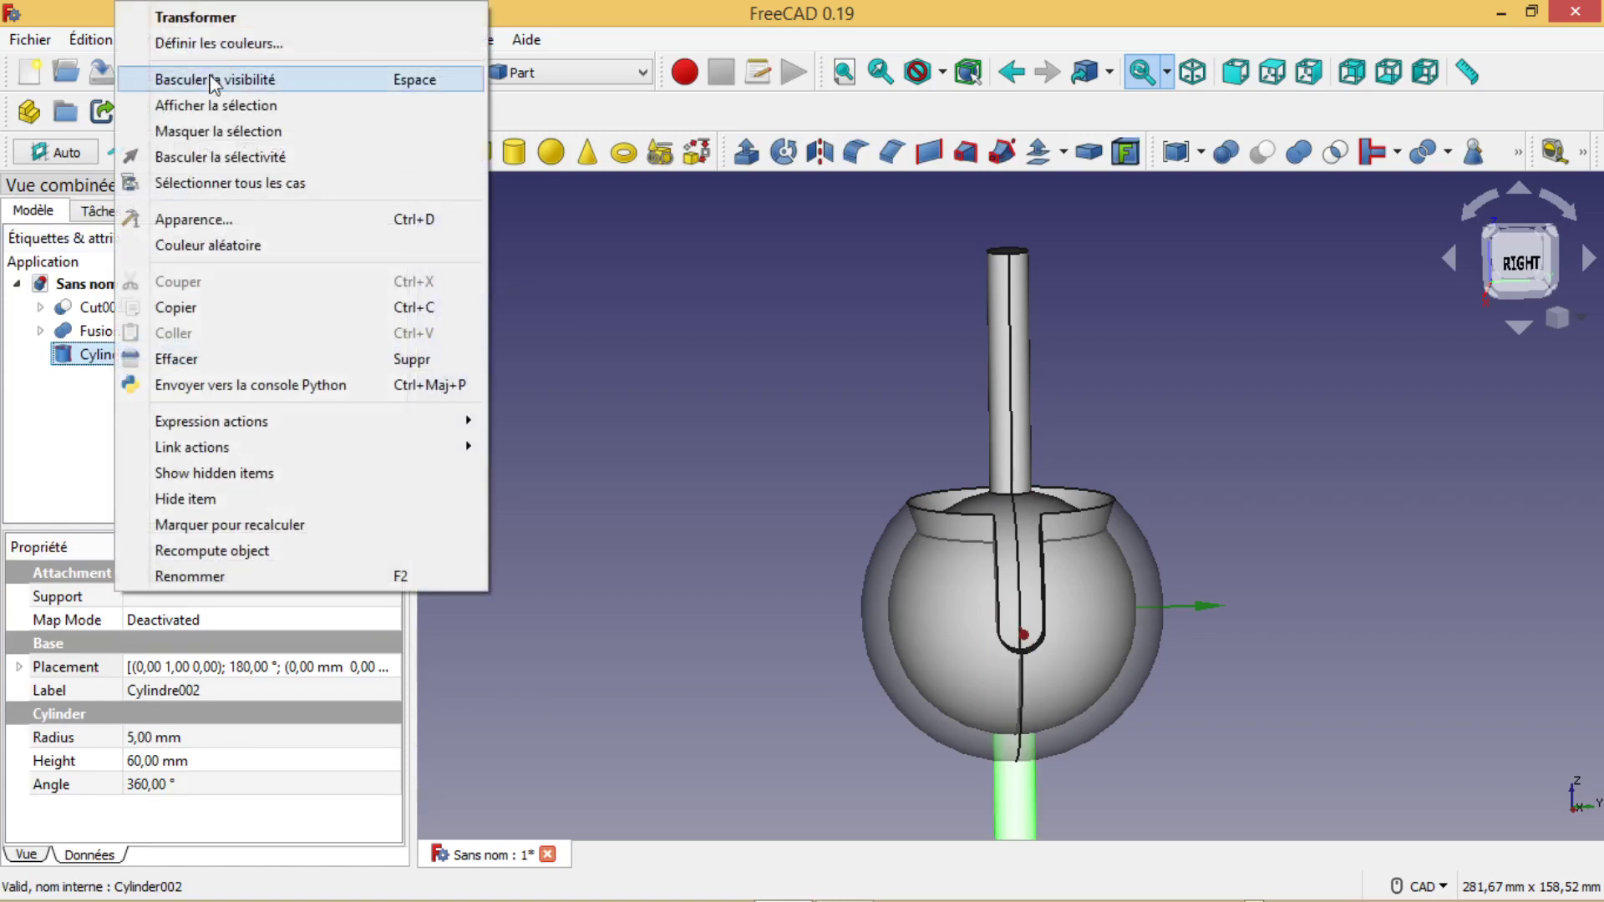
left_click(200, 17)
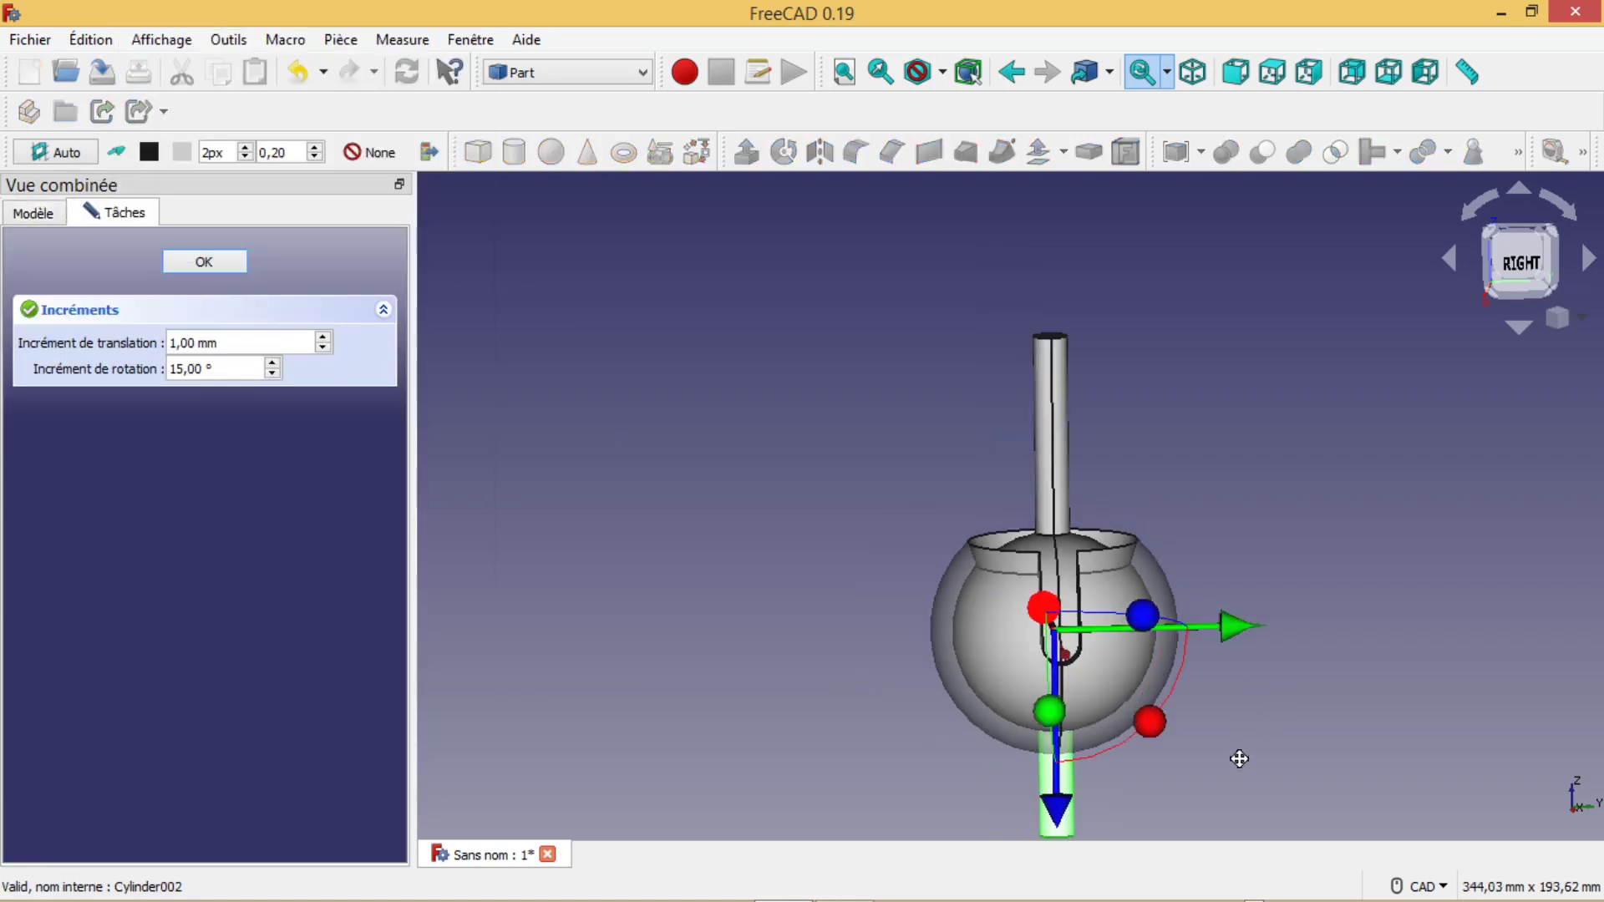
middle_click_drag(1238, 755, 1142, 429)
left_click_drag(957, 480, 953, 589)
left_click(1140, 610)
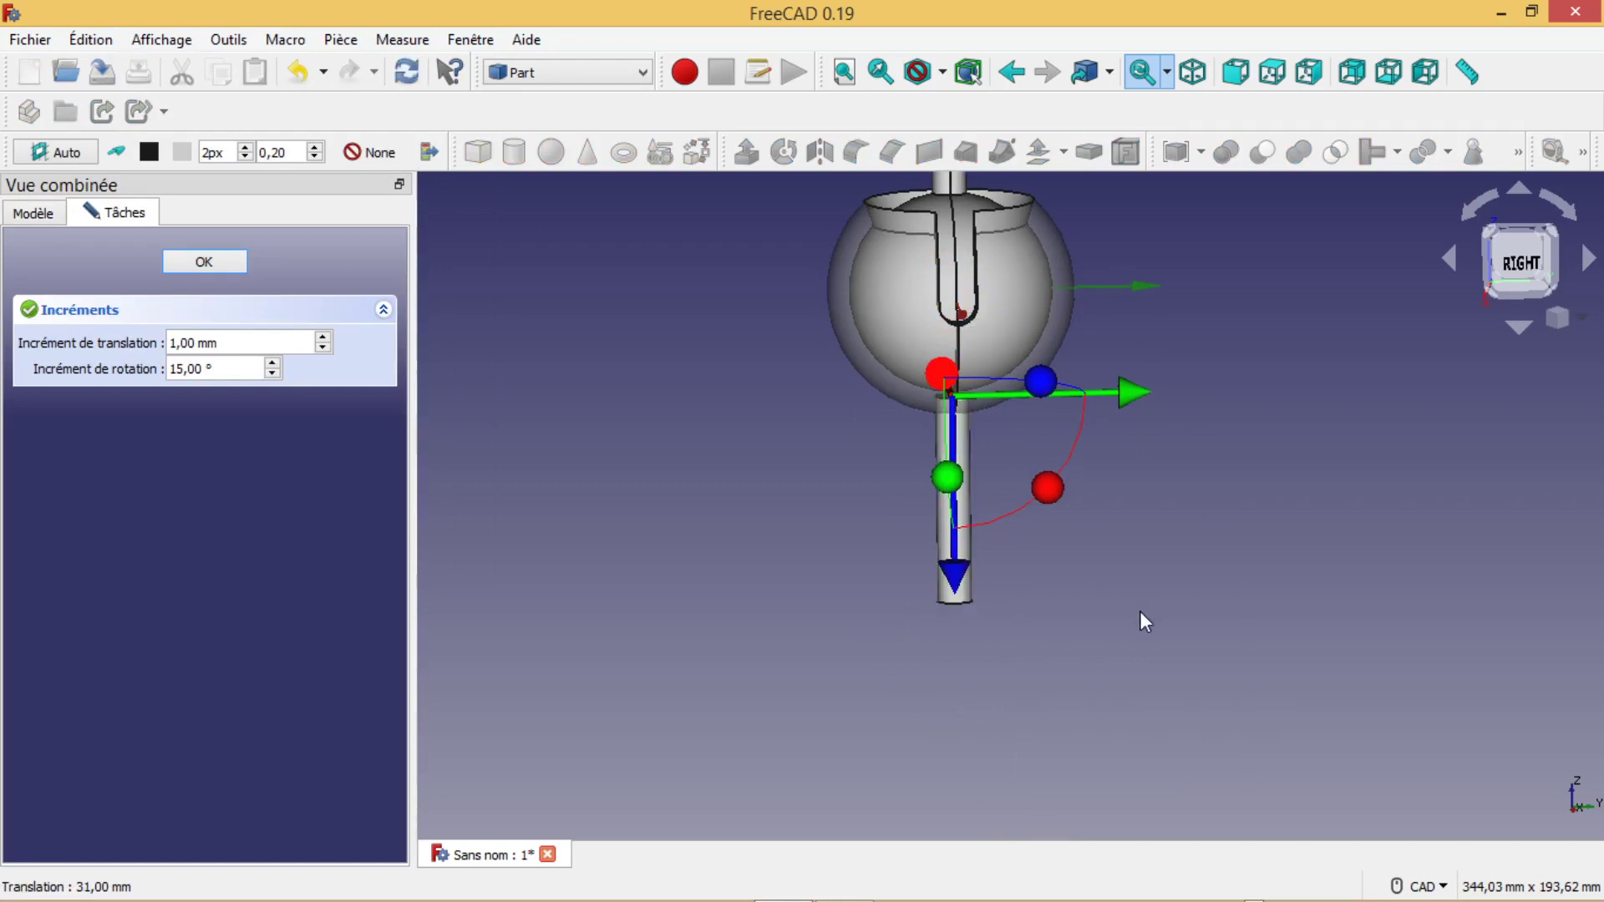
left_click(222, 263)
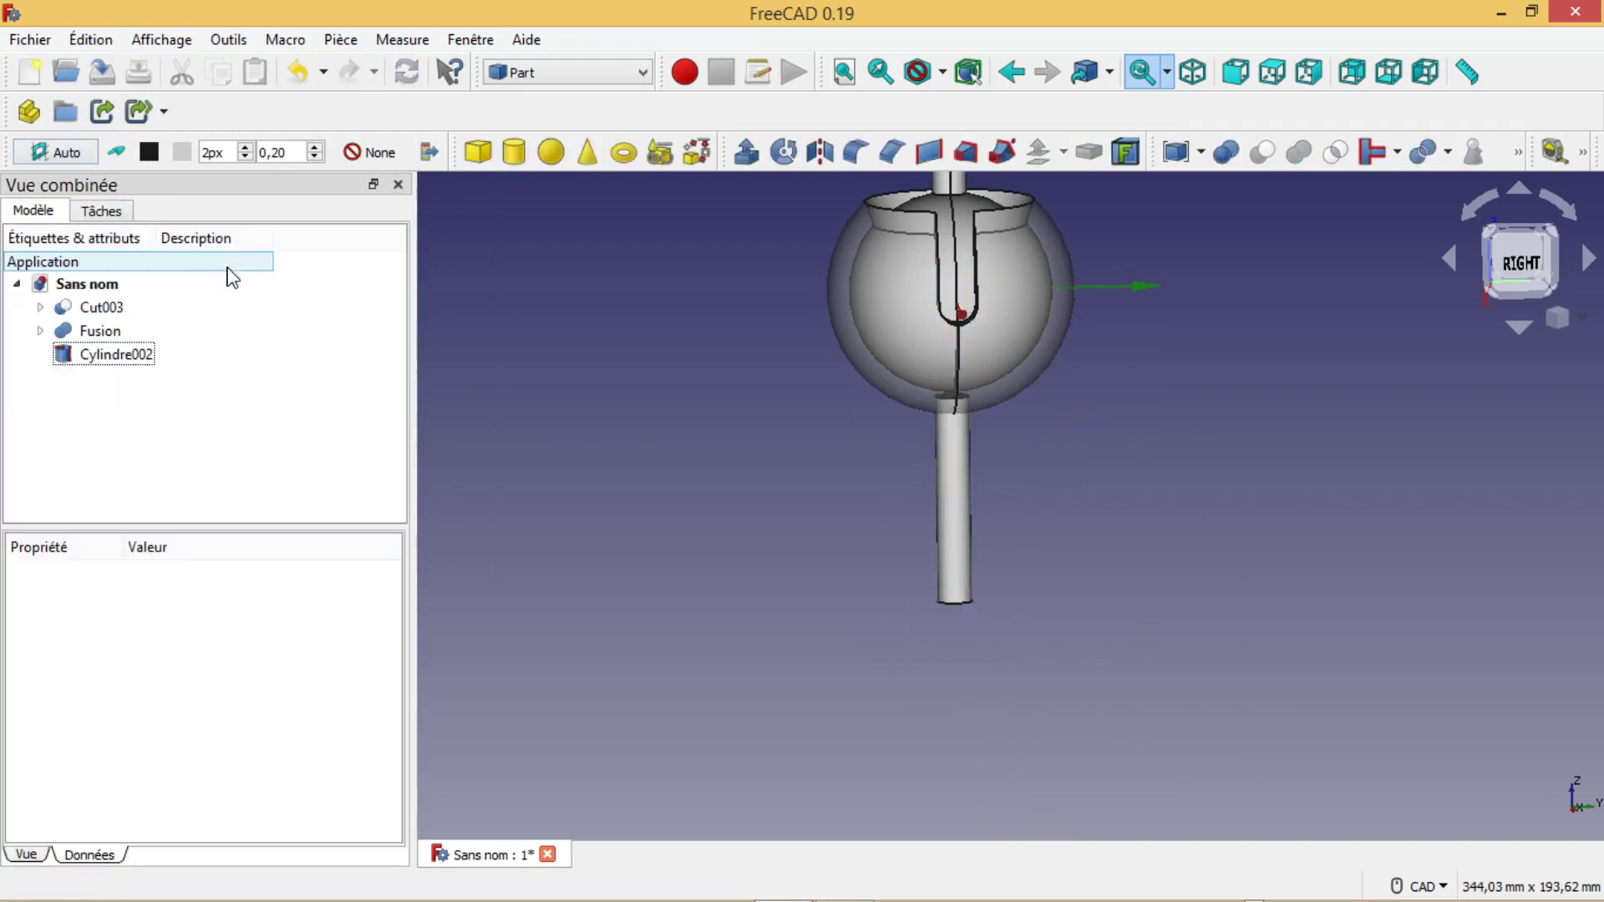
Step: Combine the slotted socket and the lower cylinder into one shape with a Boolean Union
mouse_move(1089, 537)
middle_mouse_down()
mouse_move(1080, 482)
mouse_move(1078, 539)
middle_mouse_up()
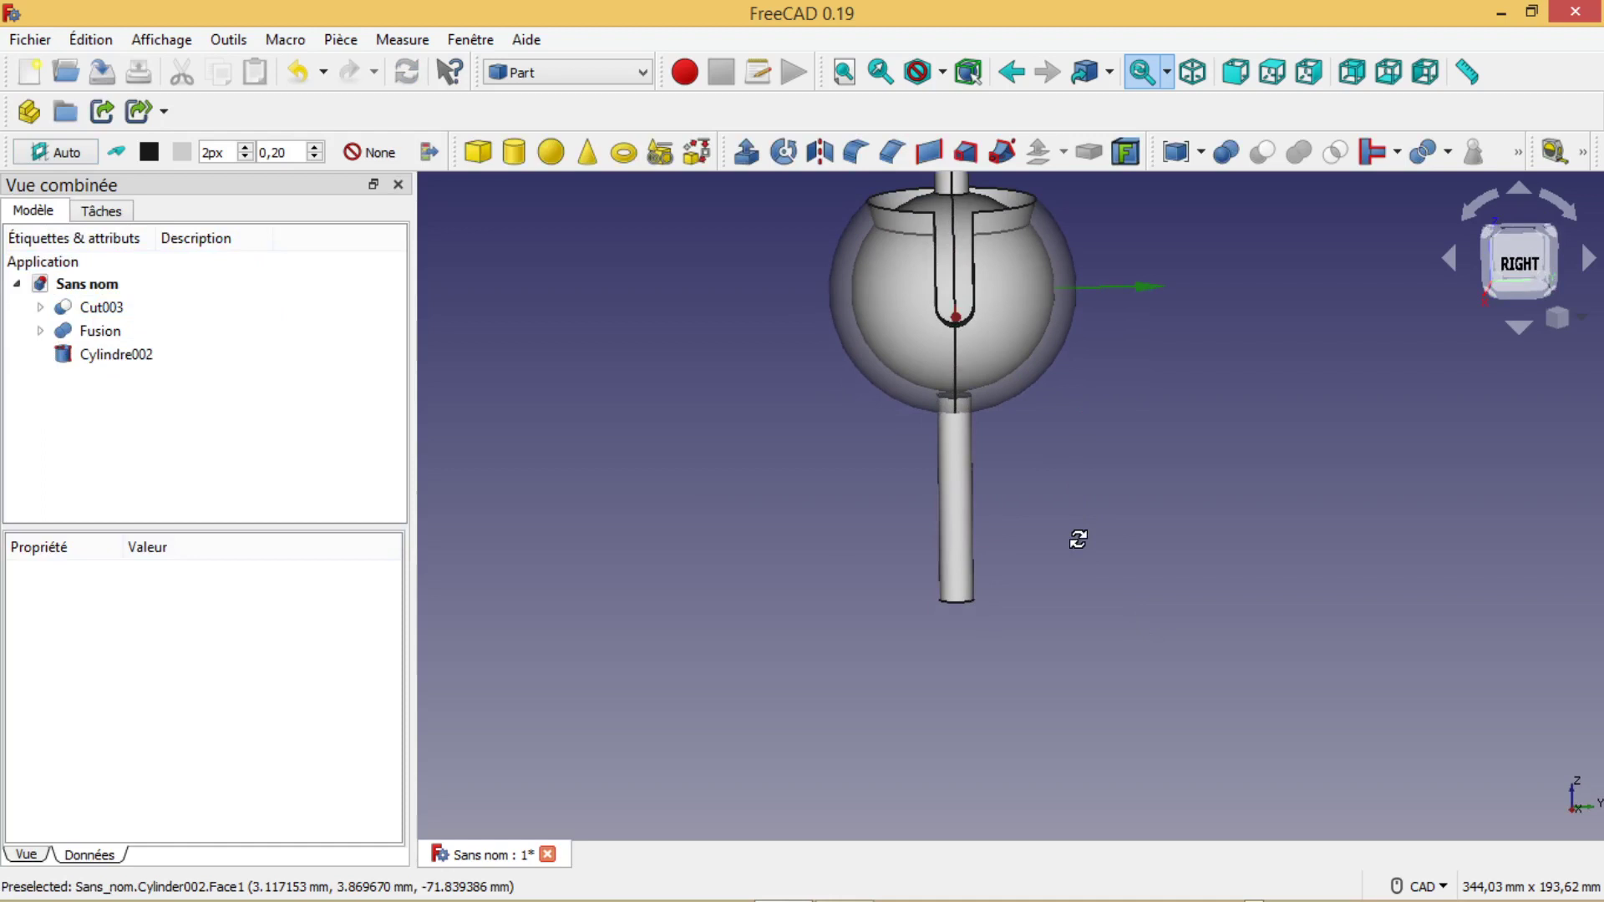
left_click(119, 309)
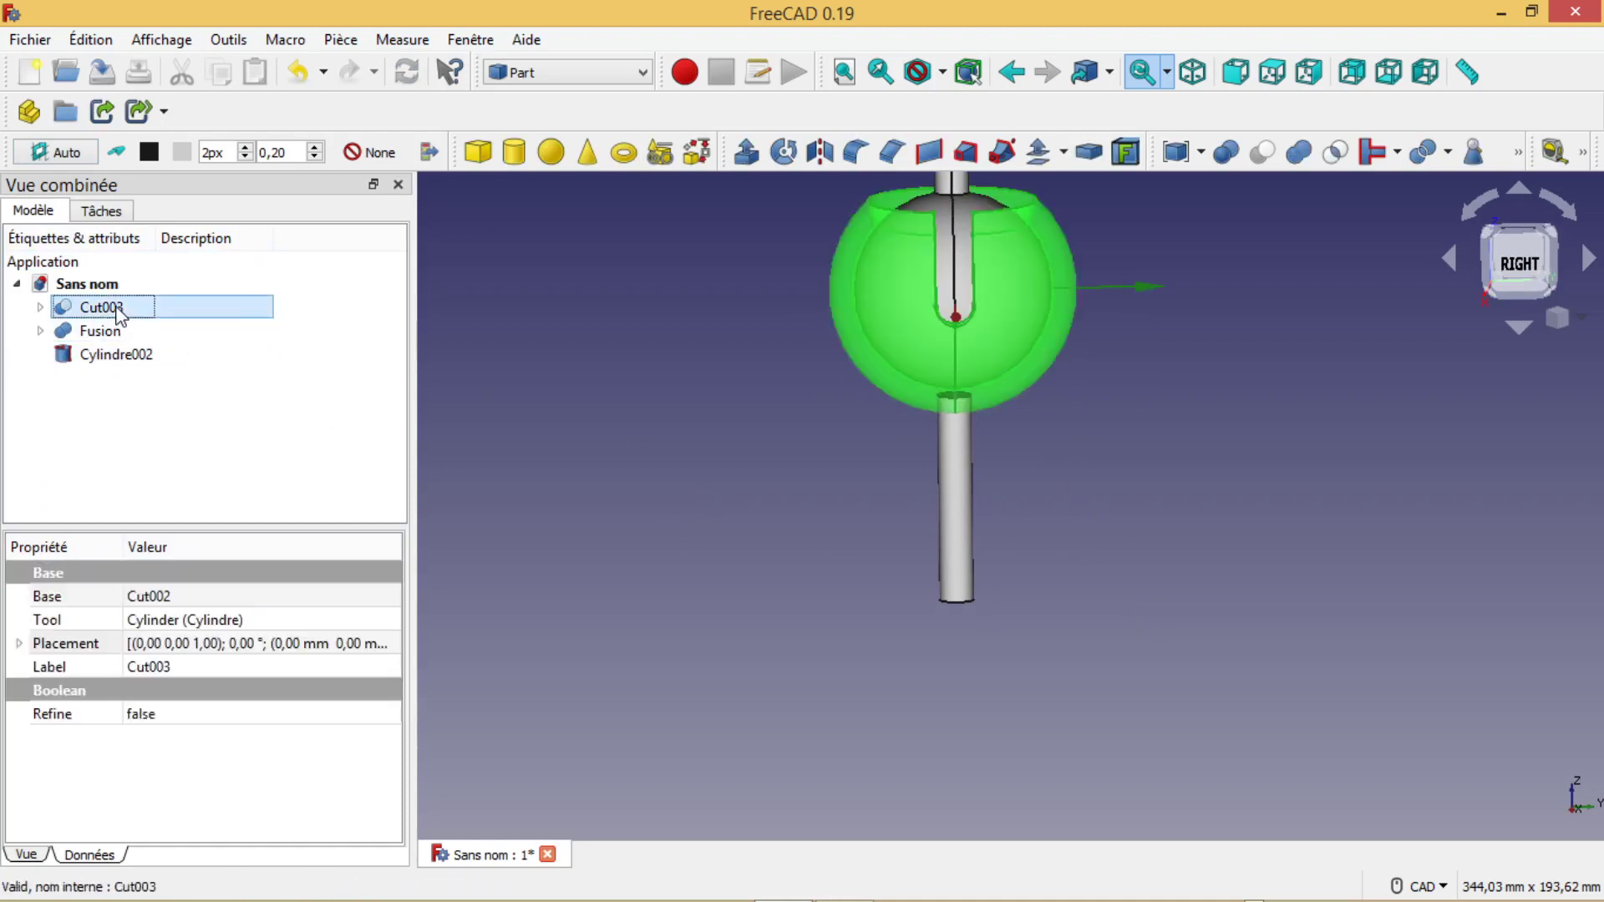
left_click(125, 355, "ctrl")
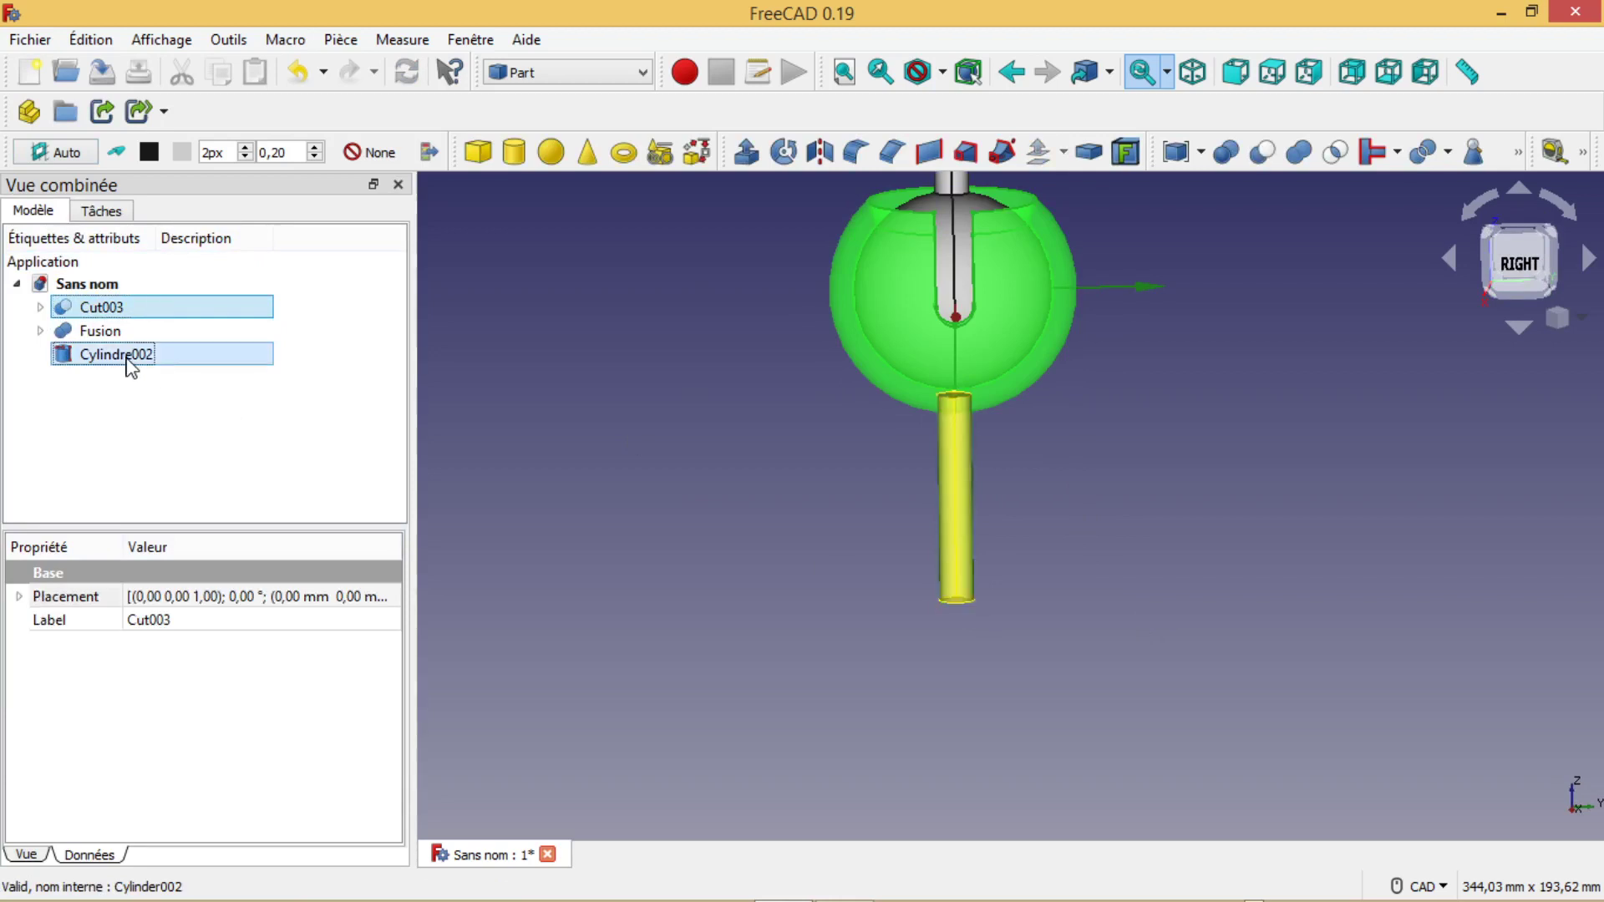
left_click(1226, 152)
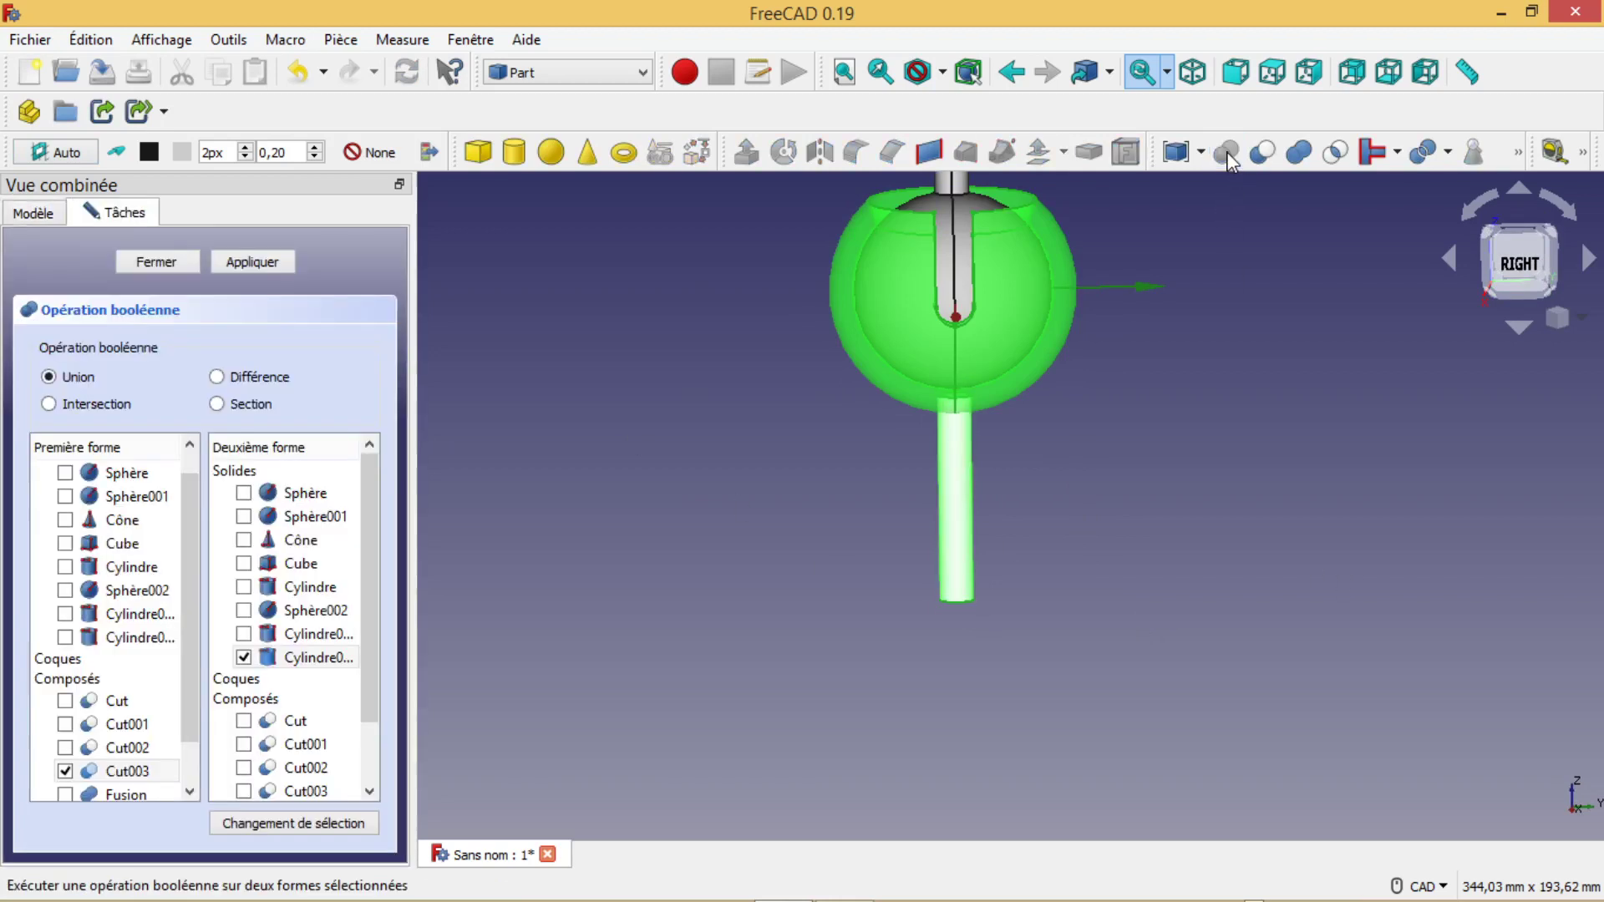
left_click(249, 261)
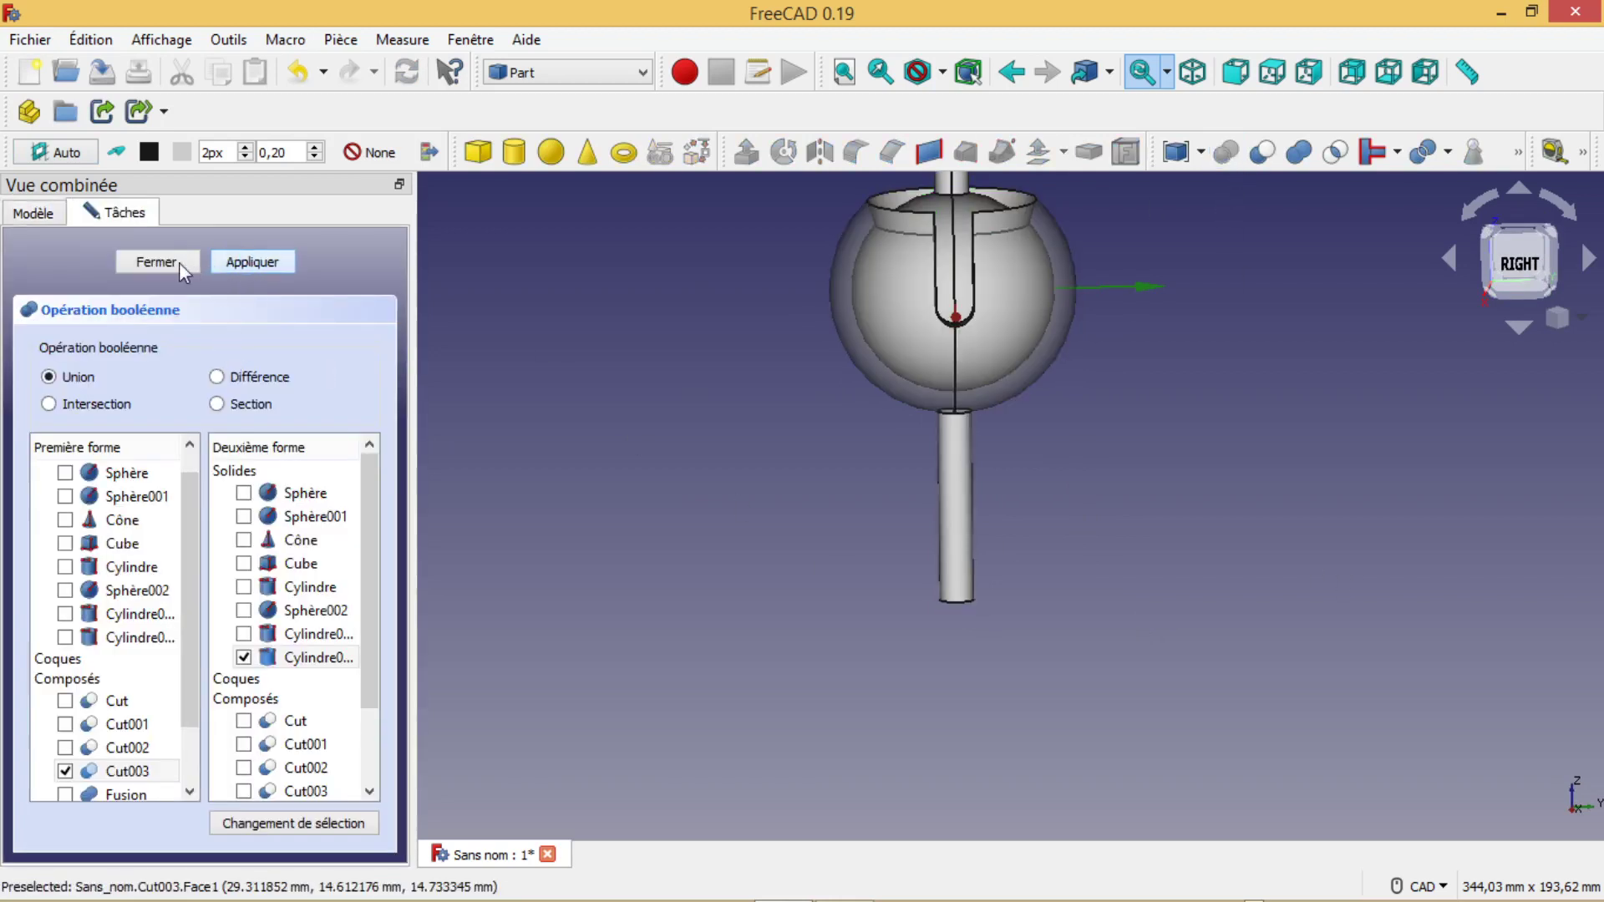
left_click(171, 262)
left_click(788, 614)
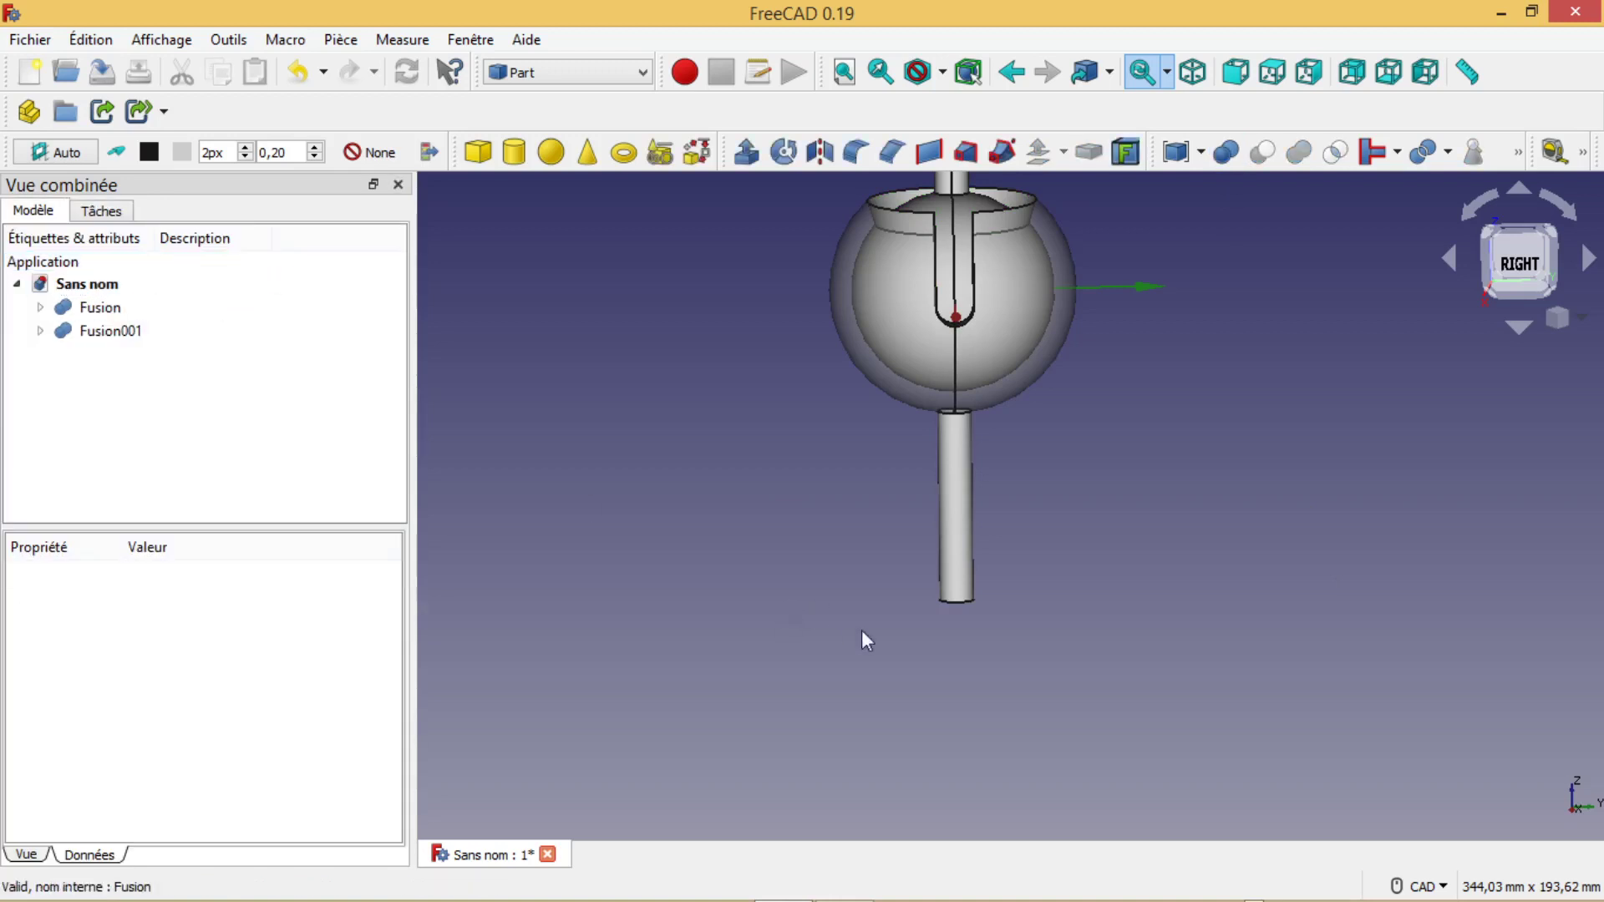
Step: Examine the complete ball joint in the straight right-side view with both stems in frame
middle_click_drag(1019, 635, 1067, 648)
middle_click_drag(1188, 454, 1253, 488)
left_click(1522, 264)
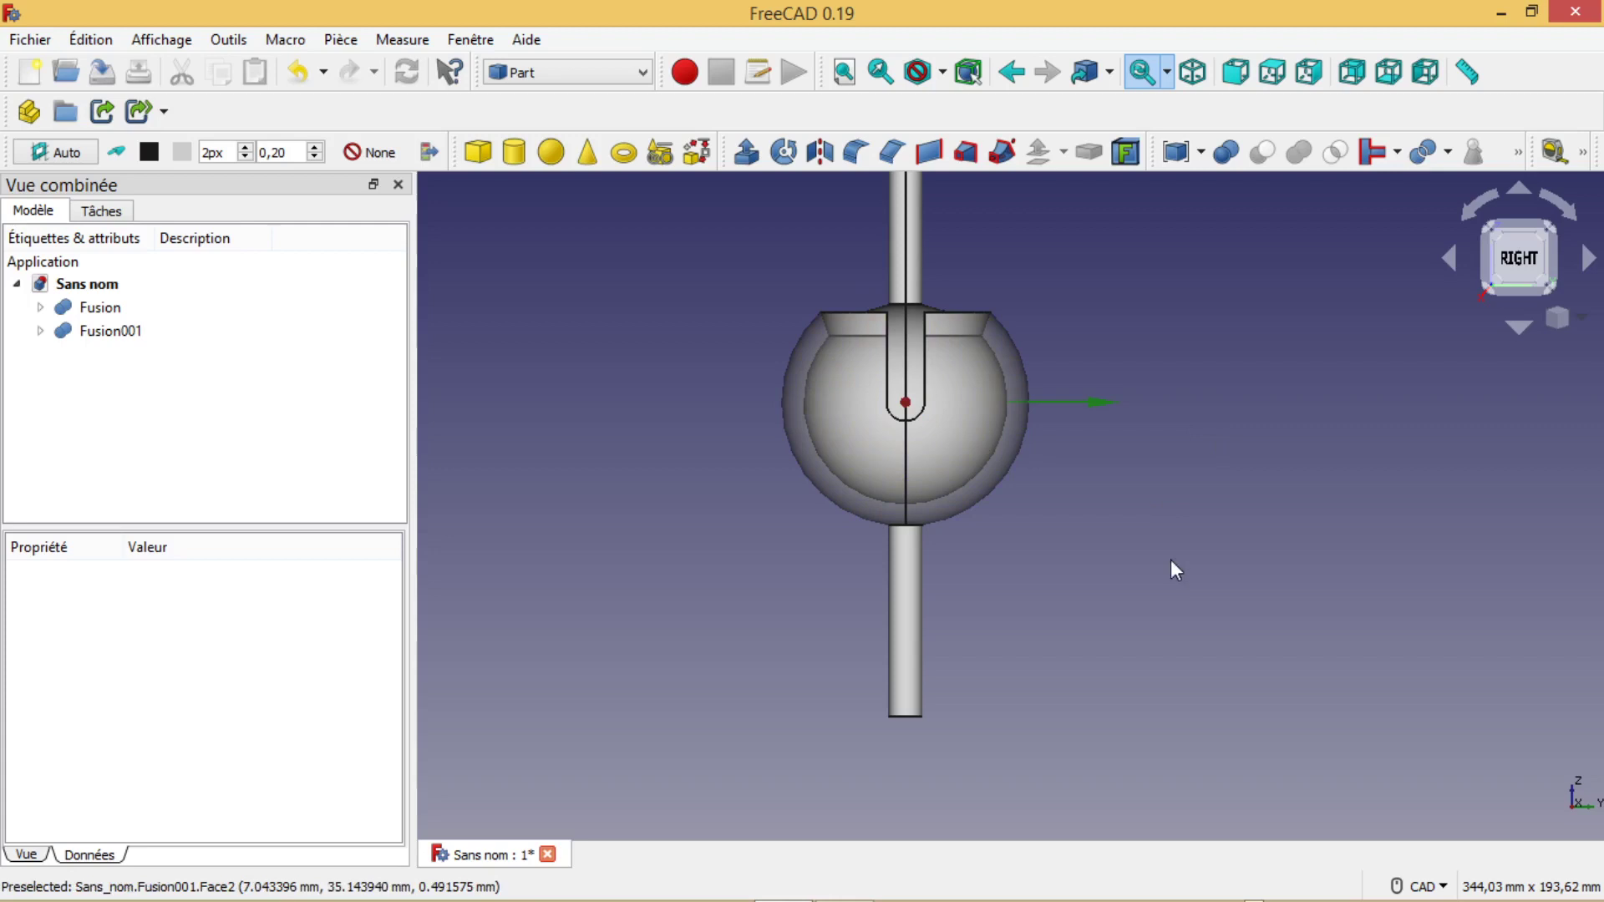
scroll(1161, 557, "down", 1)
middle_click_drag(1091, 526, 1138, 598)
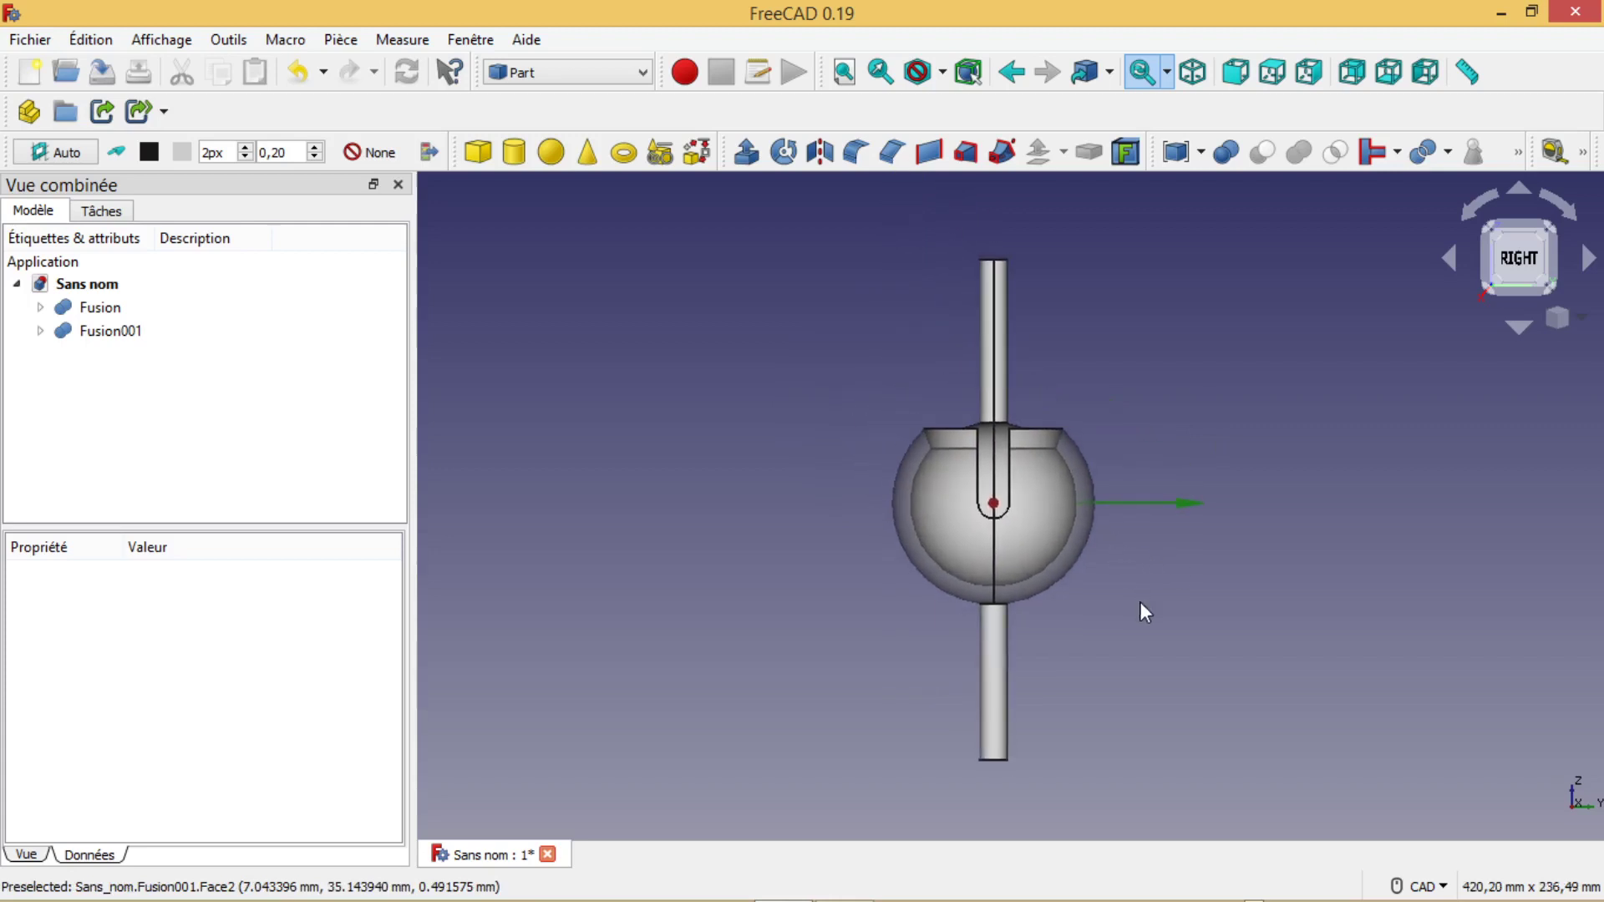
scroll(1141, 605, "up", 1)
scroll(1140, 605, "down", 1)
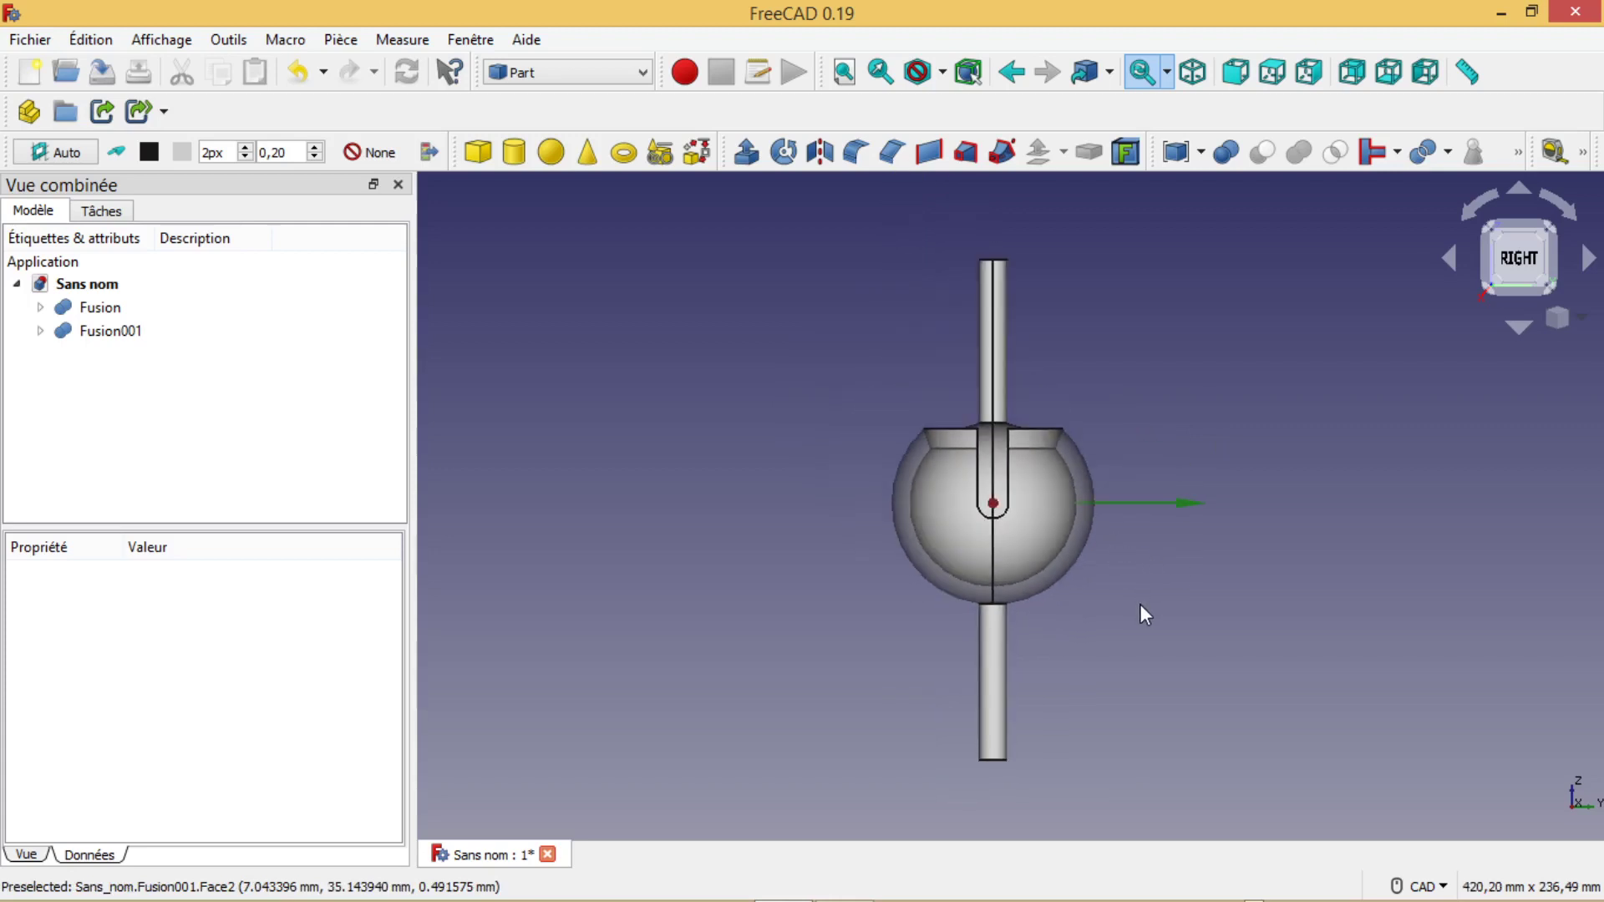